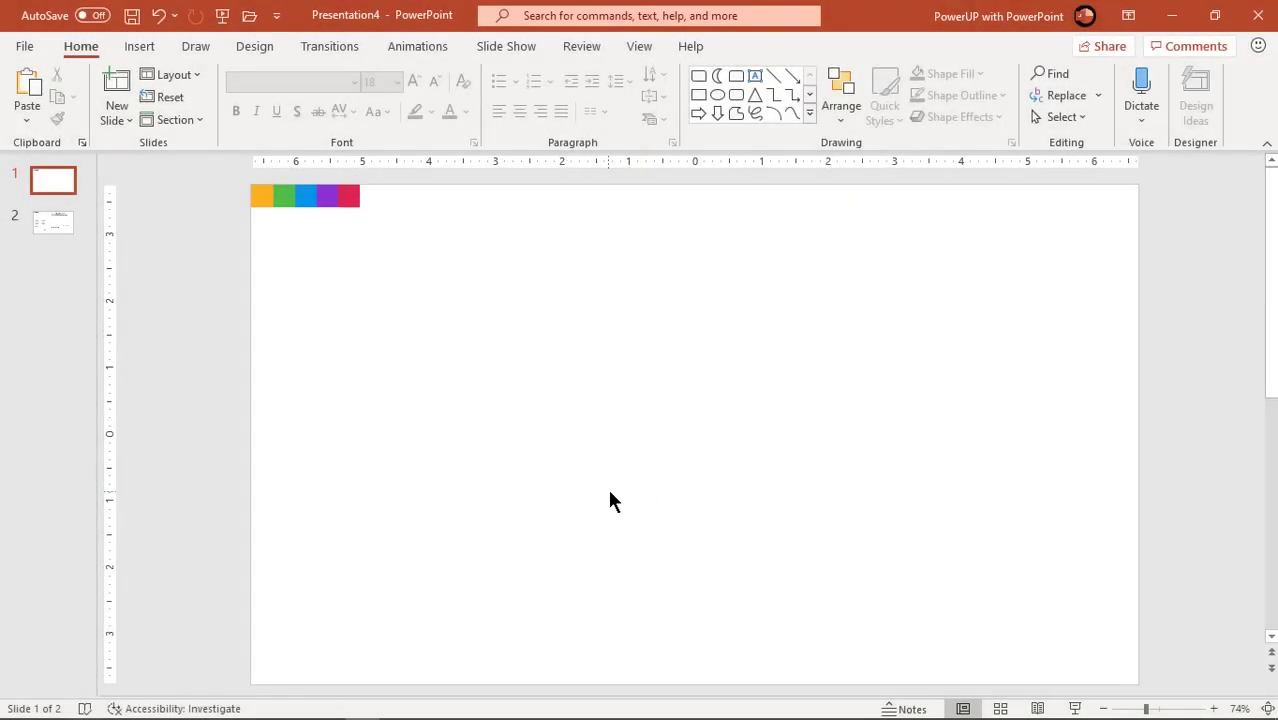
Step: Turn on guides and give the slide background a 270° linear gradient fill
click(639, 46)
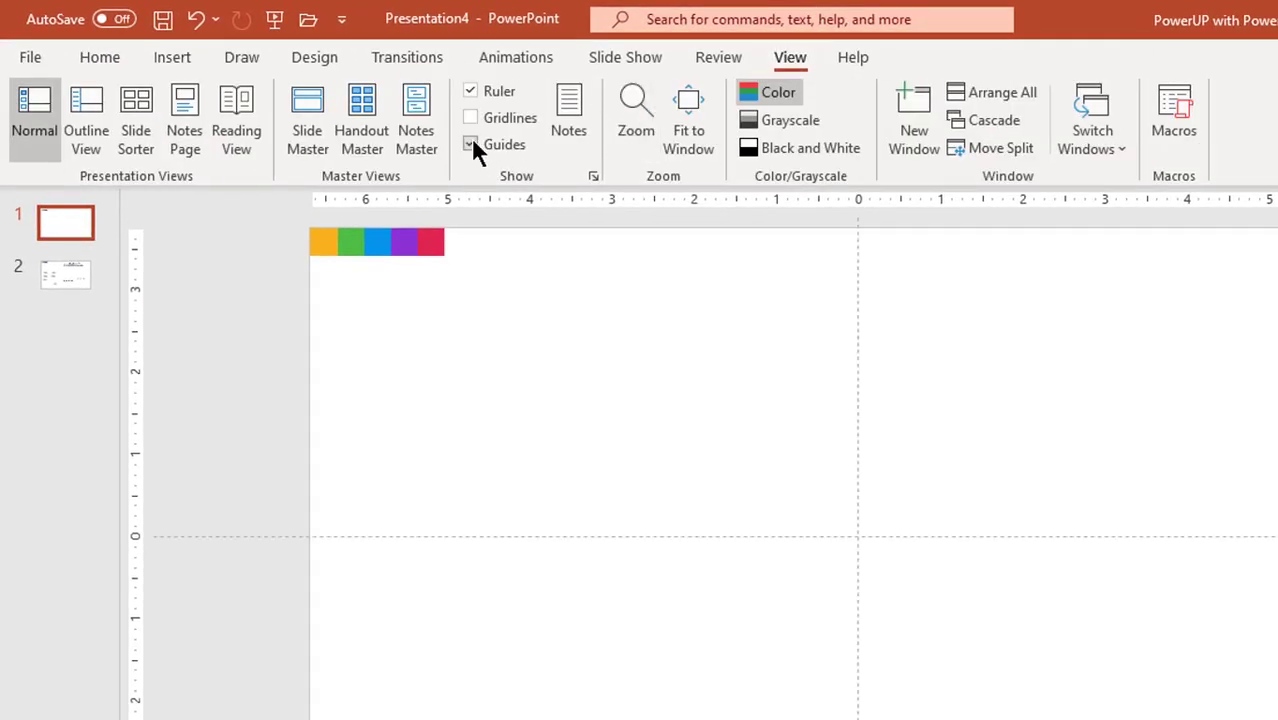
right_click(610, 392)
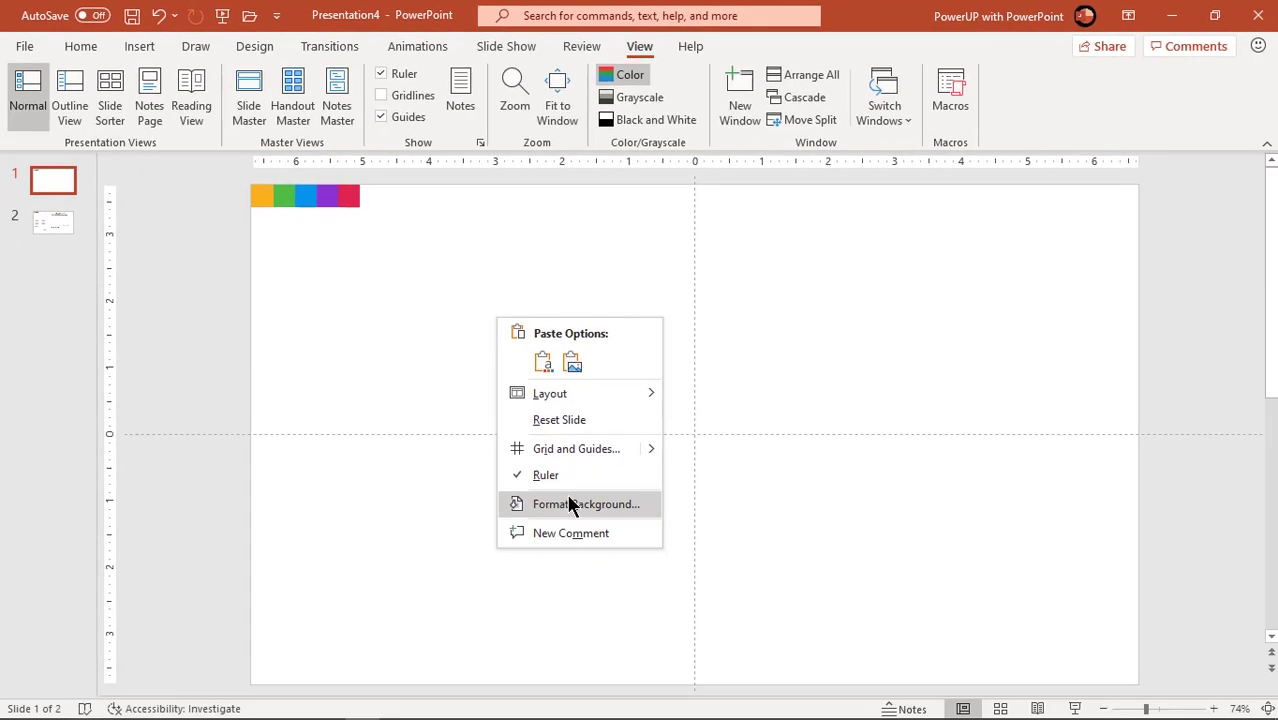
click(567, 503)
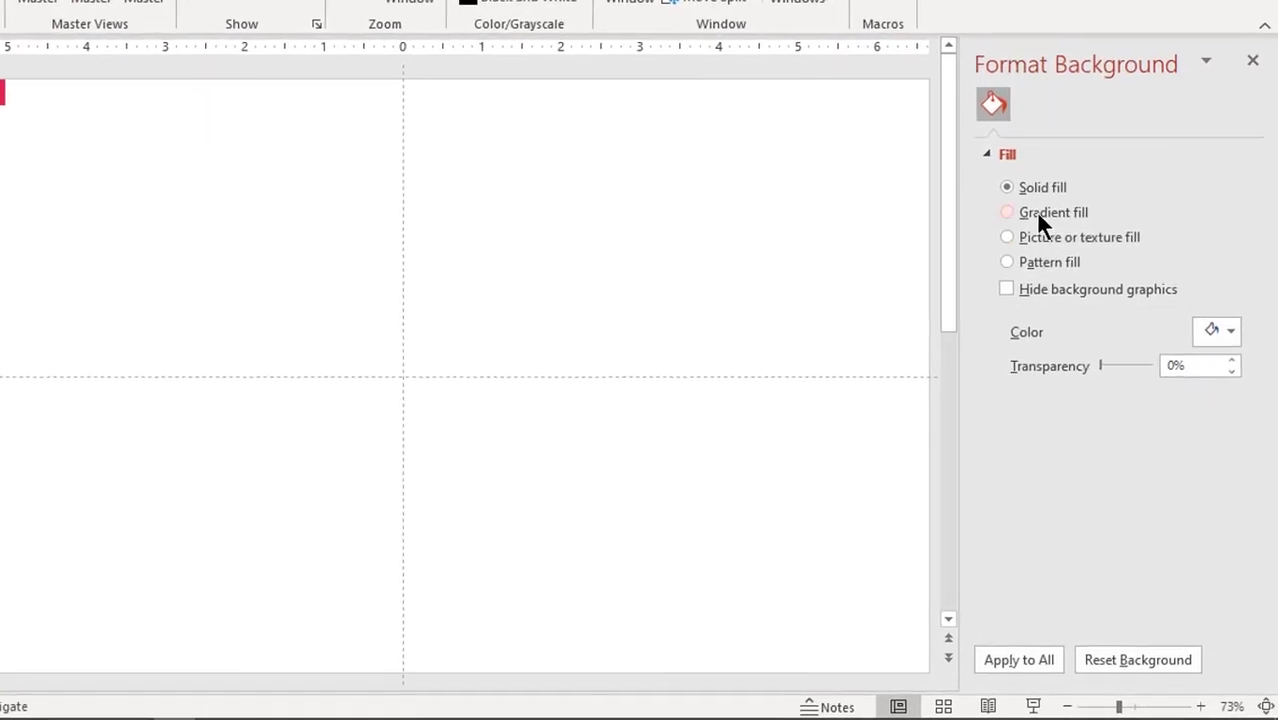
click(1073, 251)
click(1206, 394)
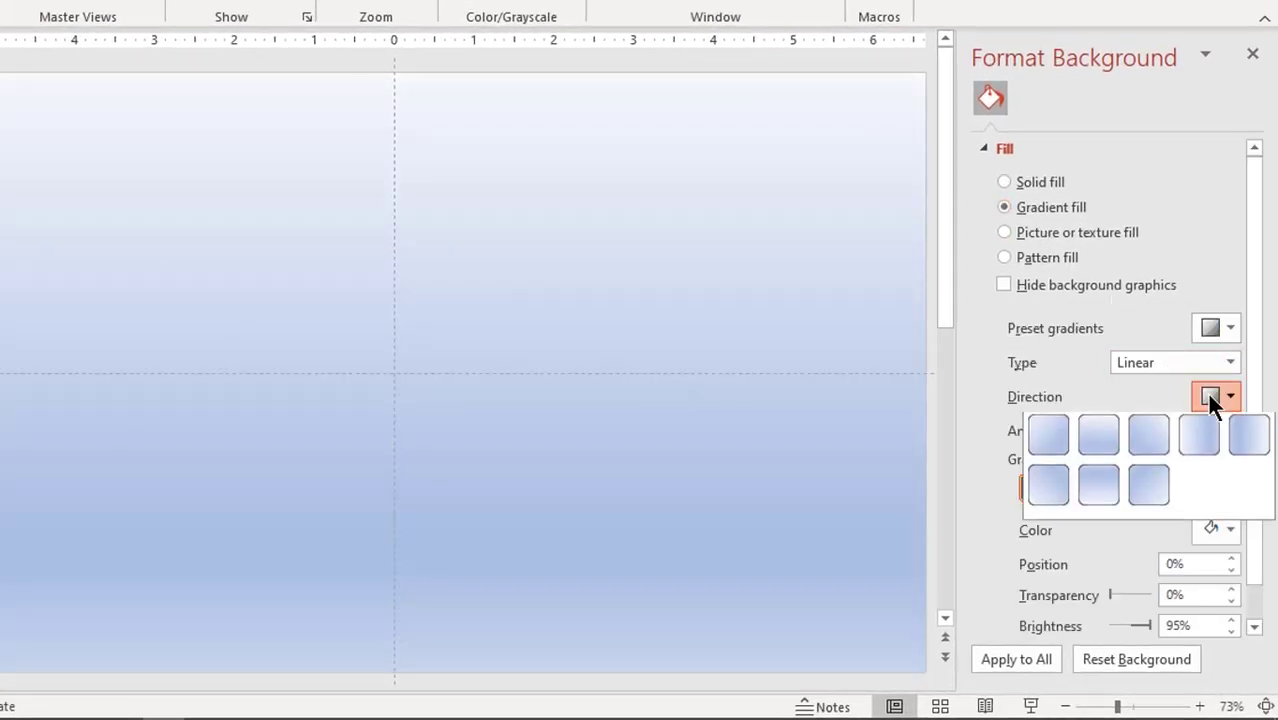
click(1107, 486)
Step: Reduce the gradient to two stops and colour both stops light grey
click(1157, 493)
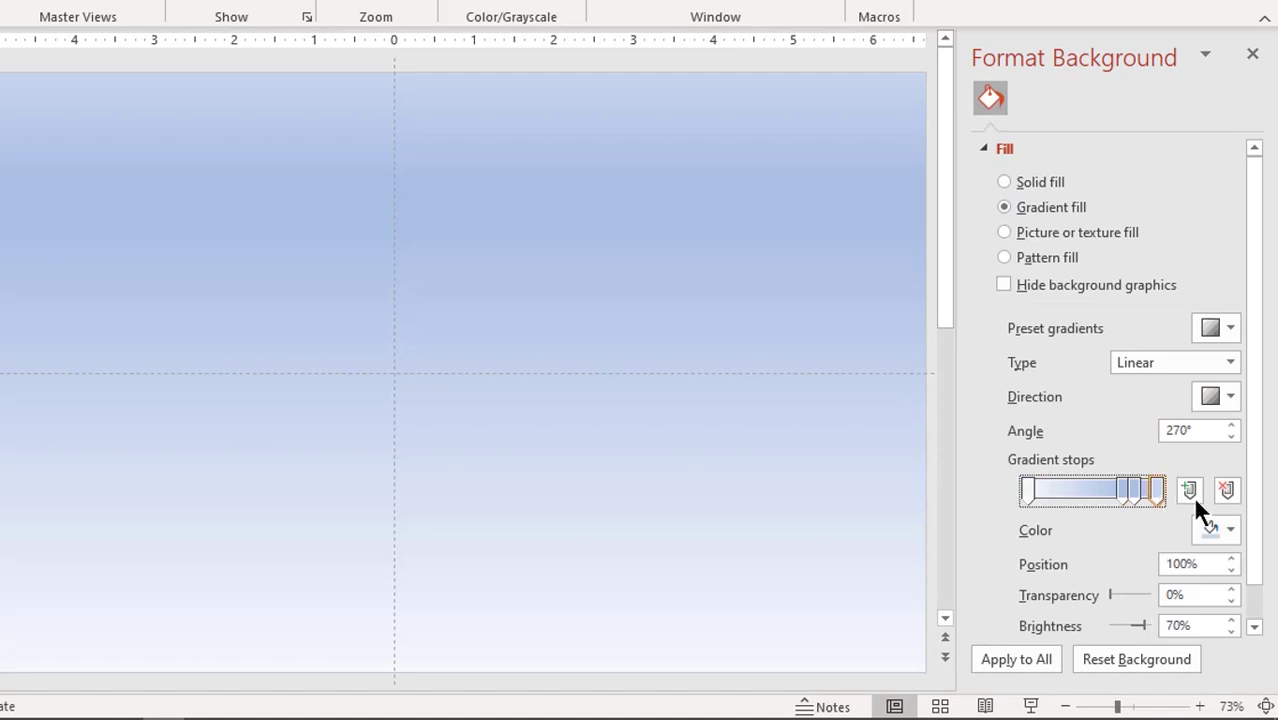
click(1226, 490)
drag(1130, 491, 1159, 493)
click(1207, 524)
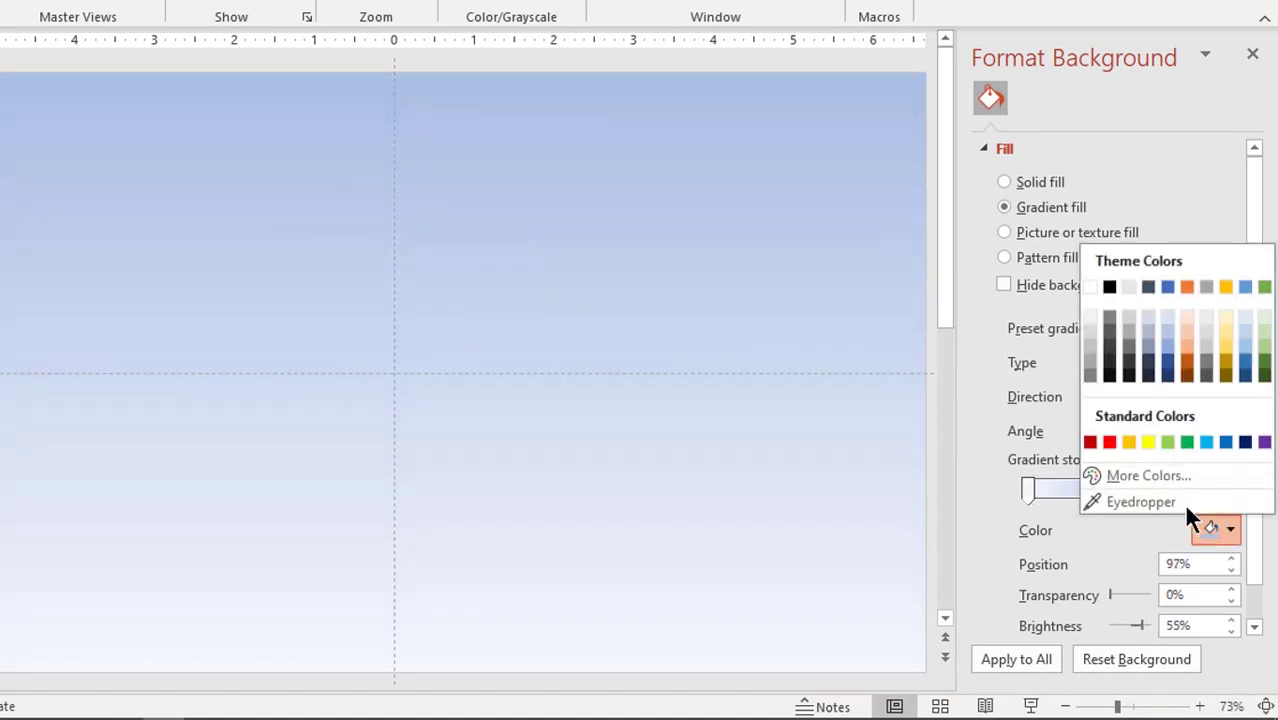
click(1089, 333)
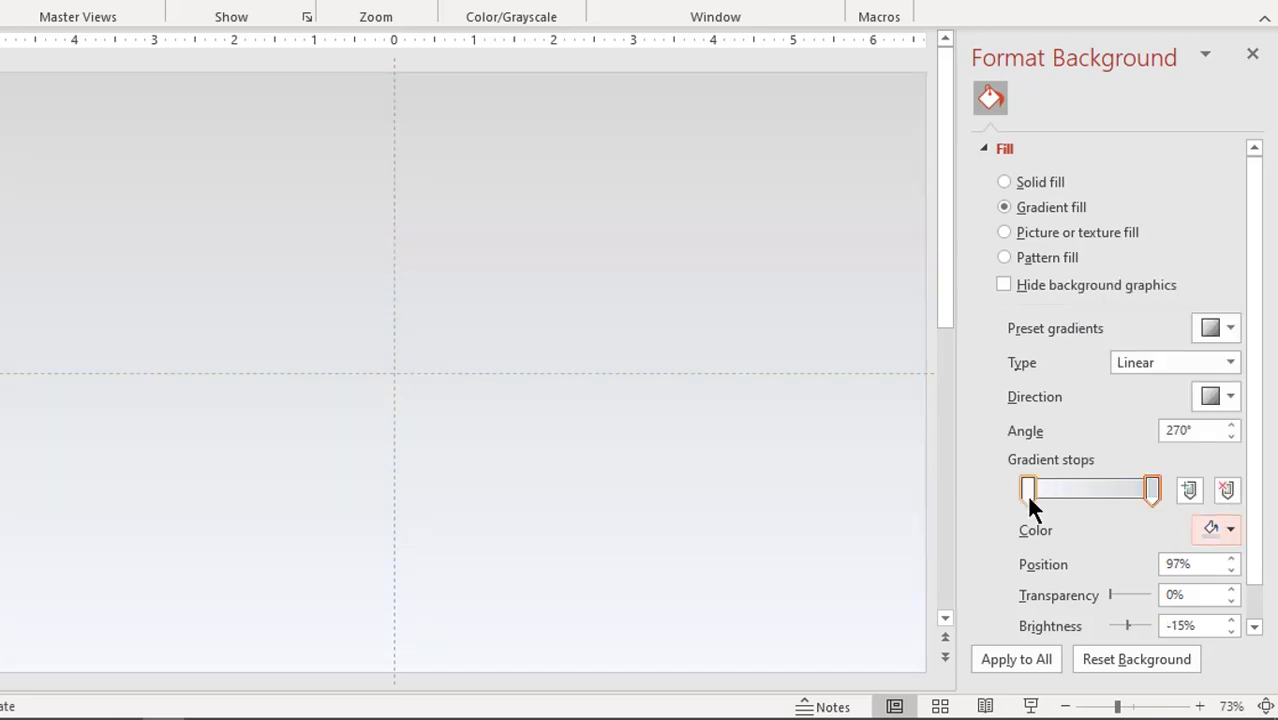
click(1028, 490)
click(1224, 530)
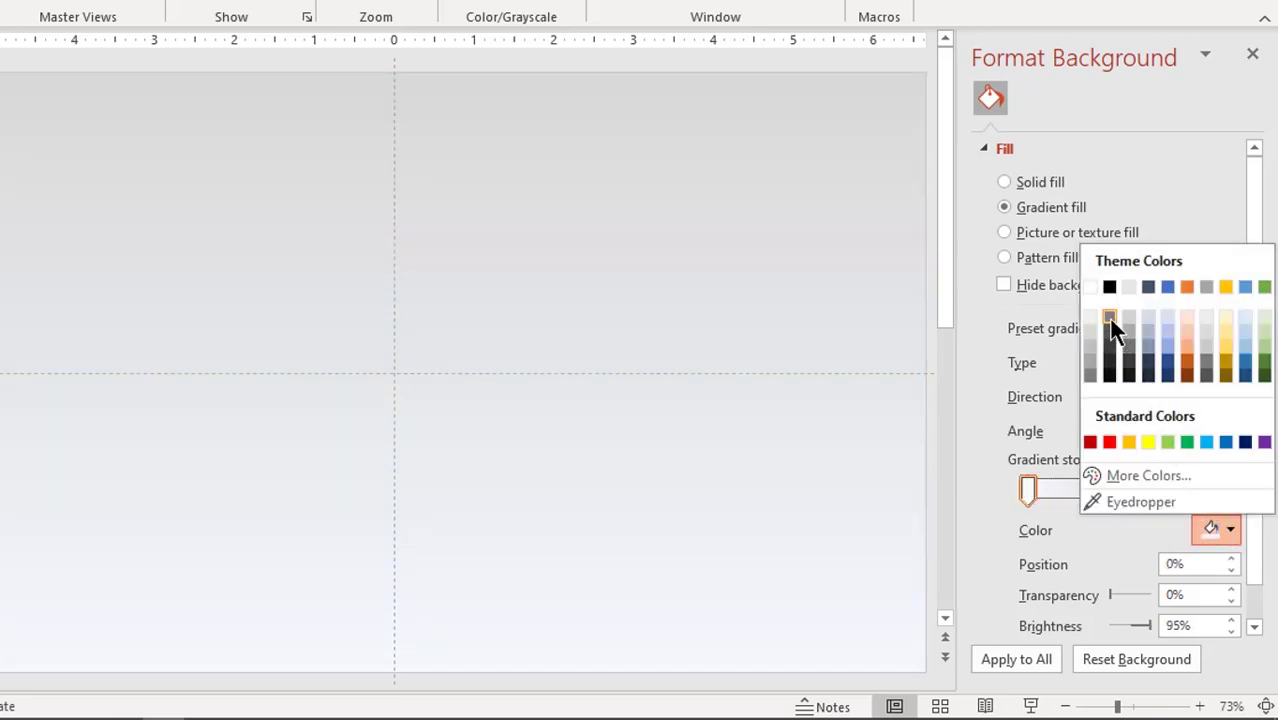
click(1089, 318)
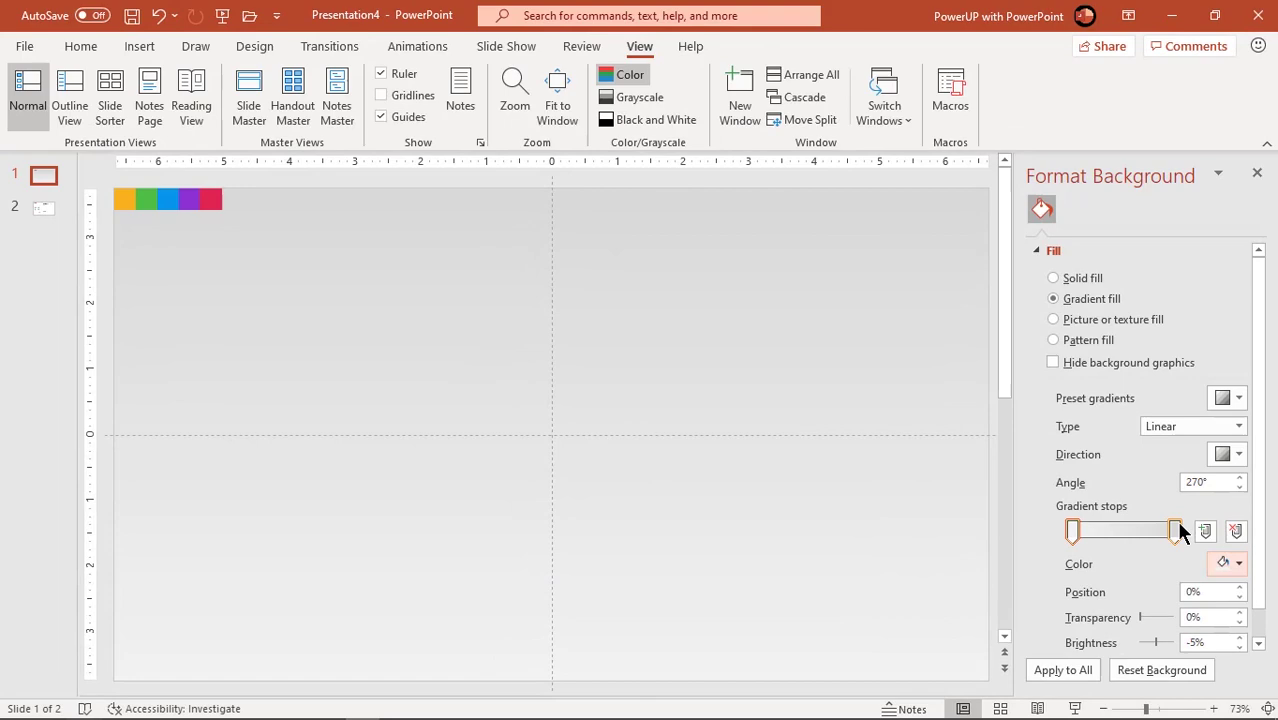
Step: Draw a Top Corners Rounded rectangle near the slide centre
click(1257, 175)
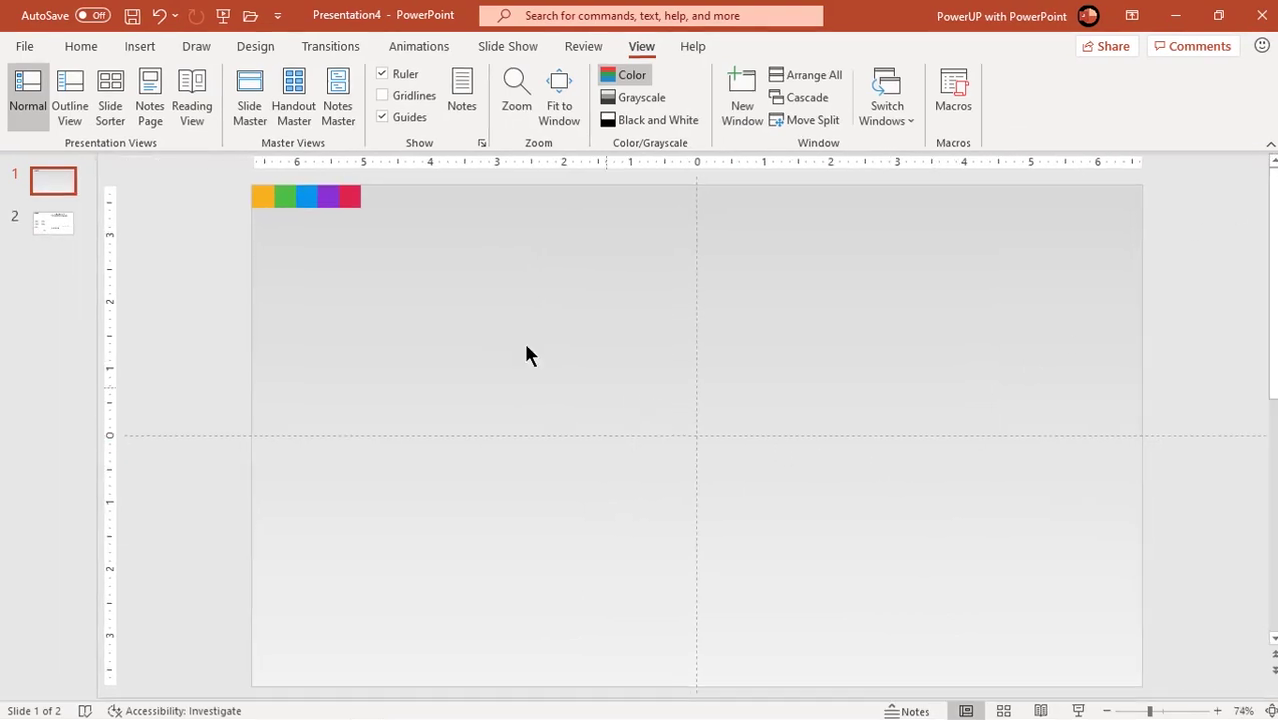
click(140, 52)
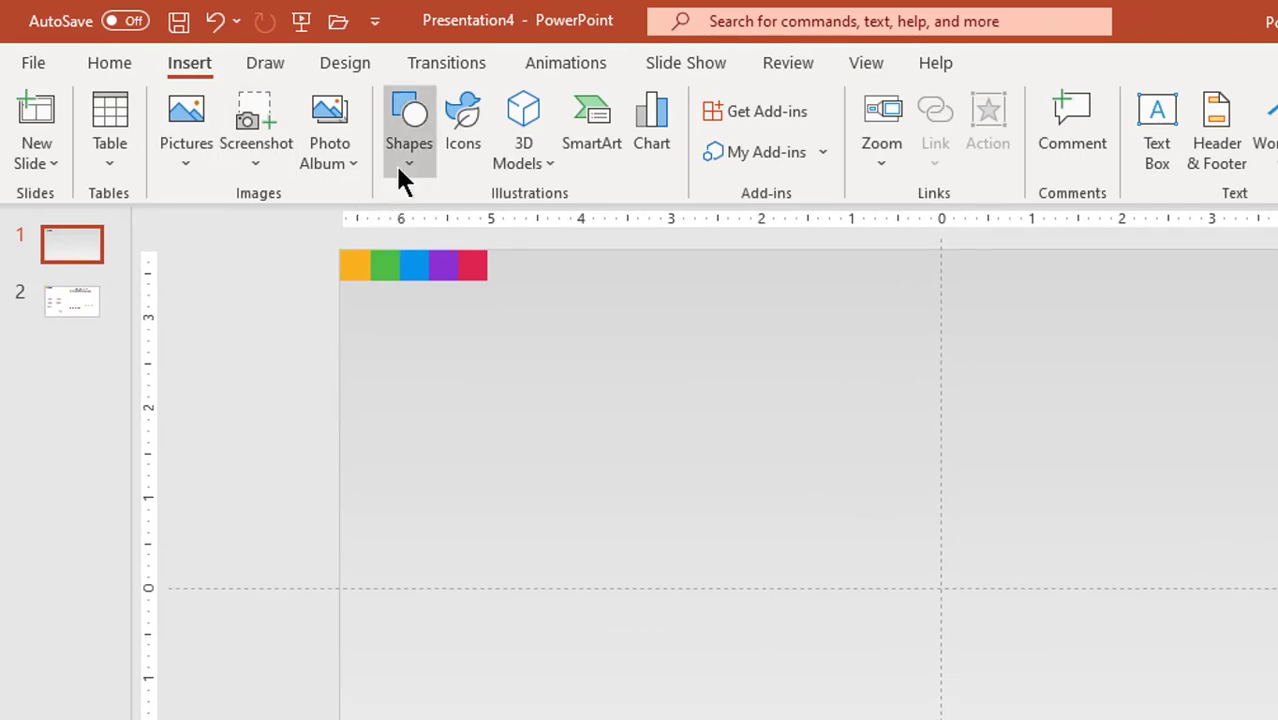
click(398, 165)
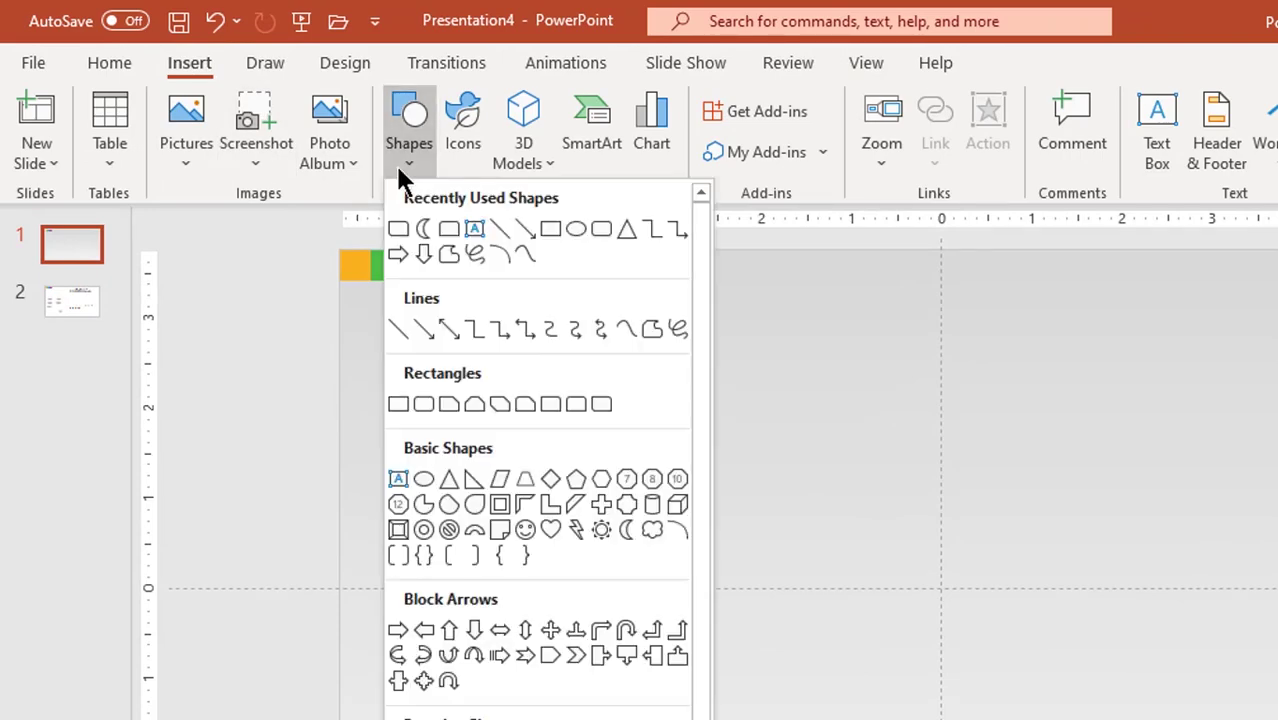
click(578, 404)
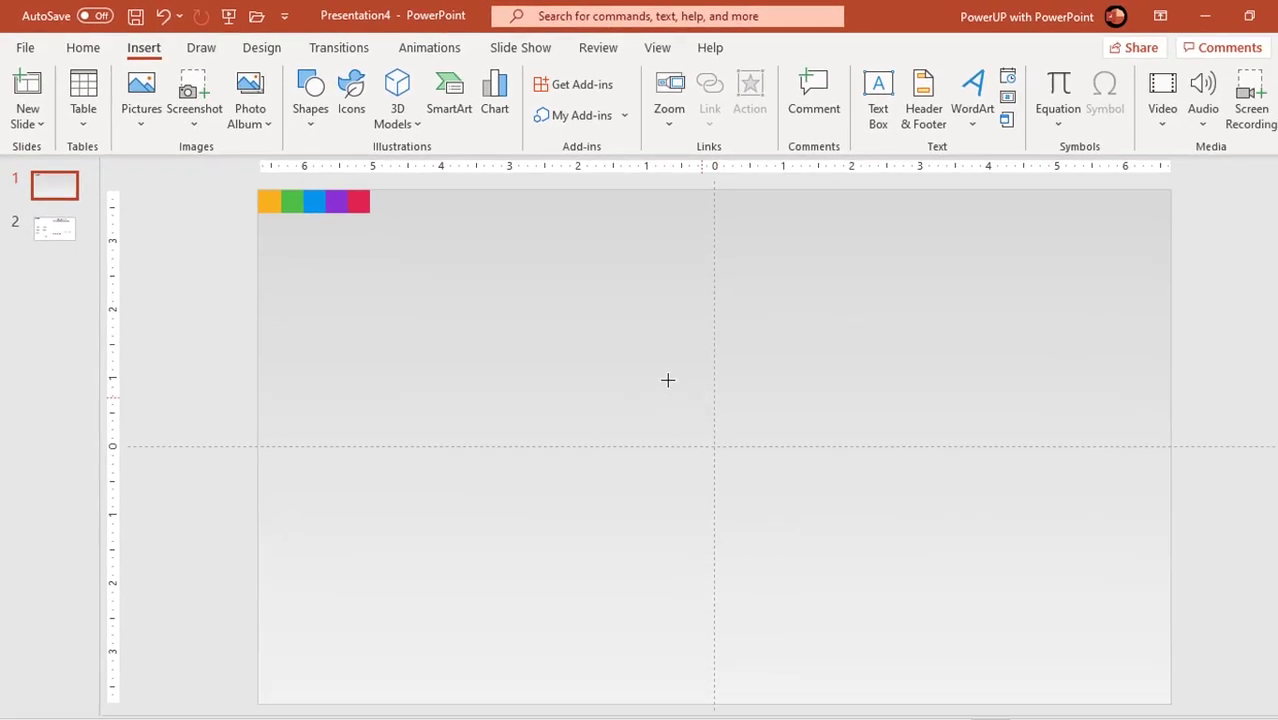
drag(654, 372, 738, 516)
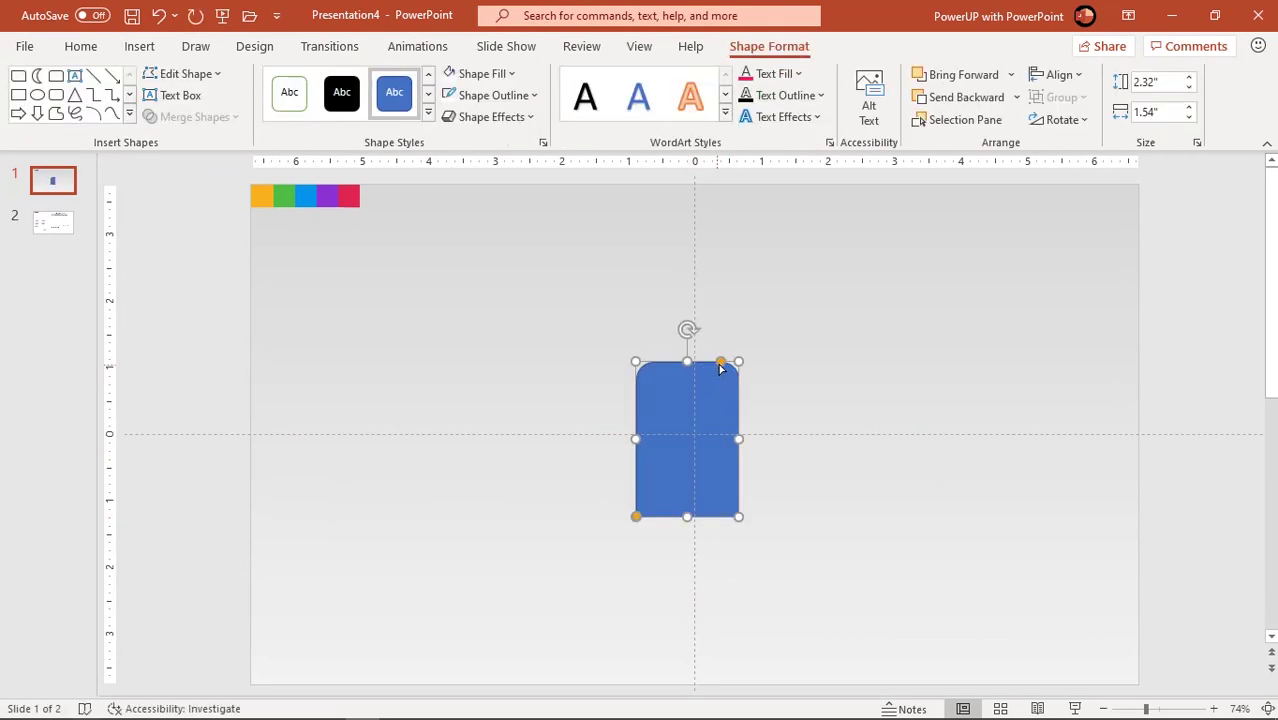
Step: Adjust the corner rounding, size it to 2.42 by 1.66 inches, remove its outline, and rest it on the guide
drag(719, 364, 693, 362)
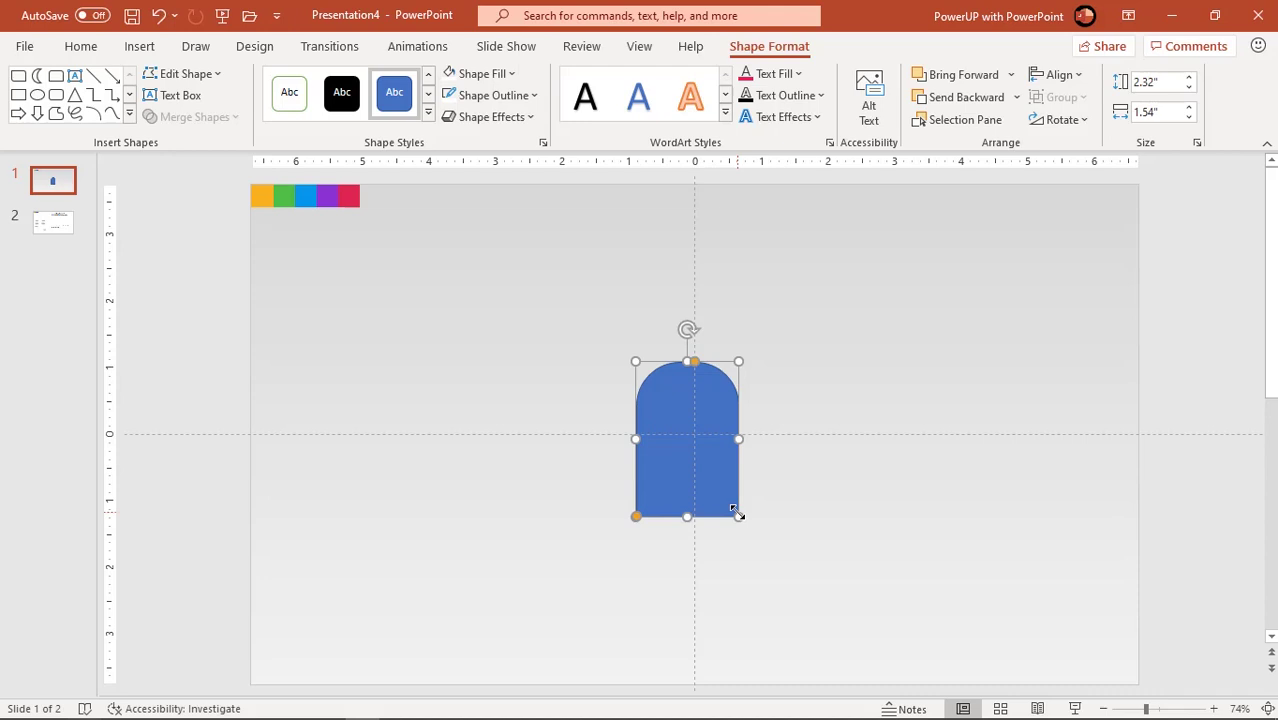
drag(737, 513, 750, 522)
drag(696, 484, 749, 474)
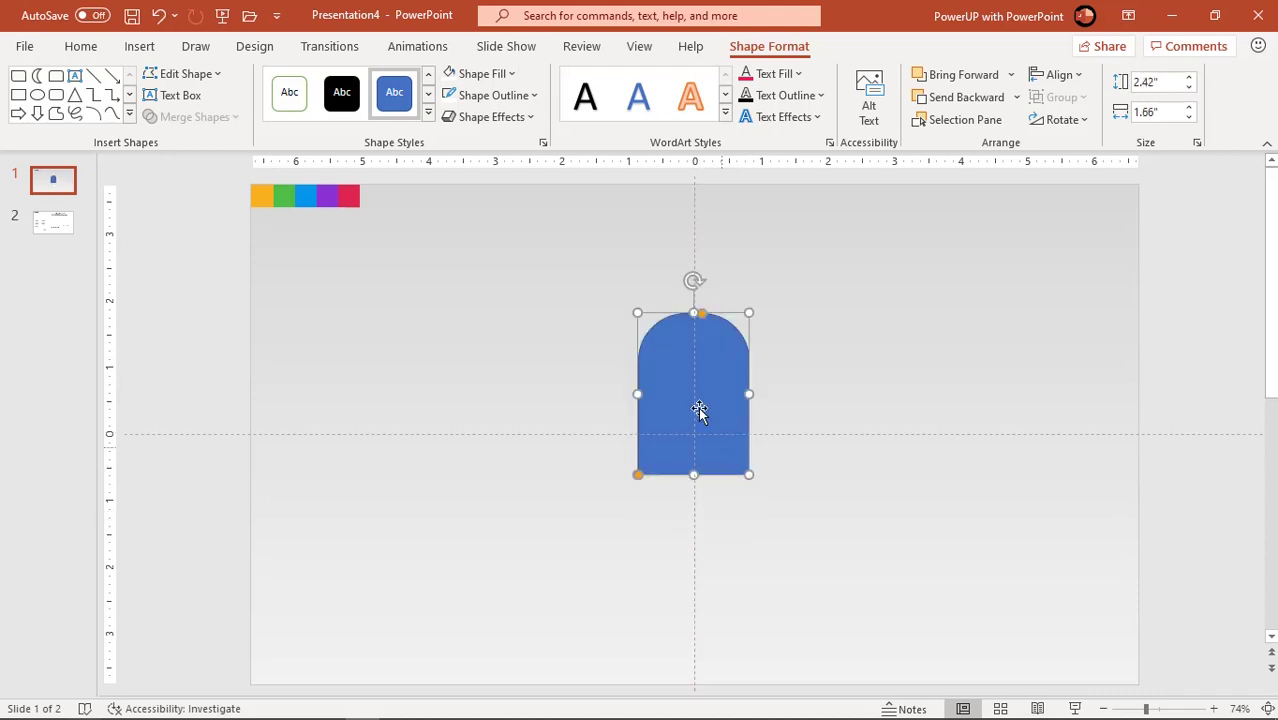
click(510, 96)
click(499, 300)
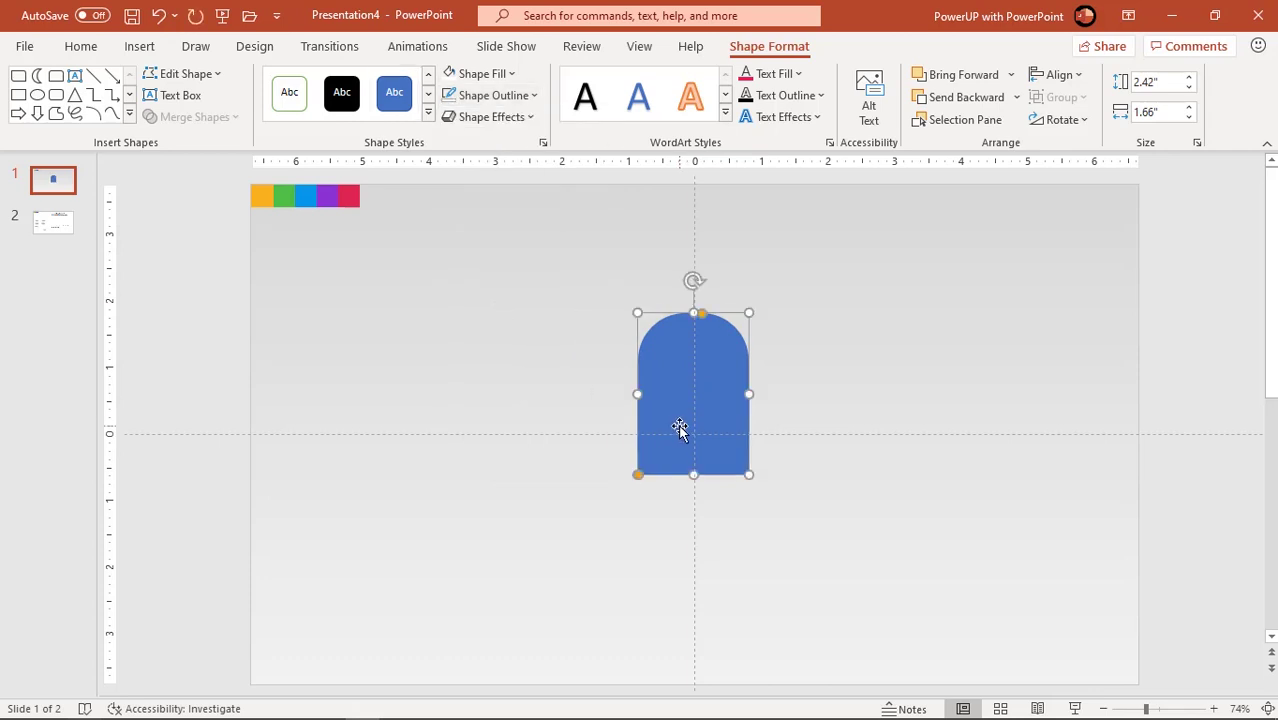
drag(680, 428, 687, 392)
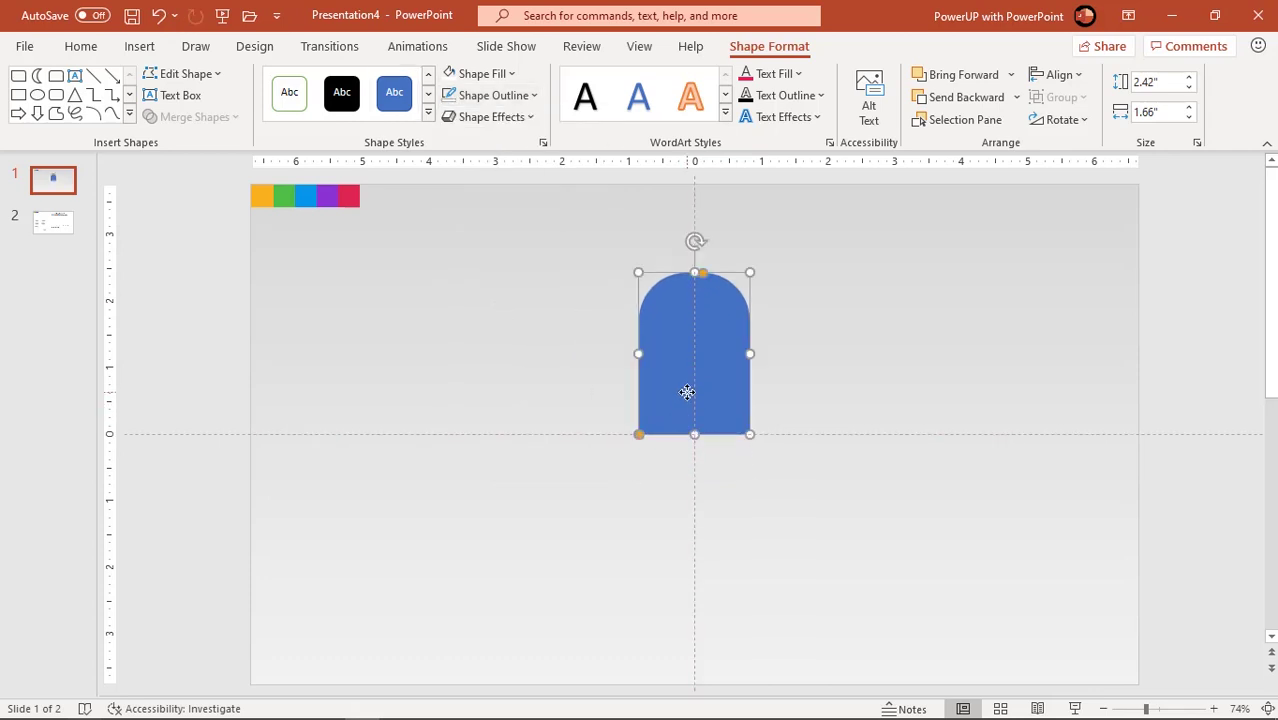
ctrl+scroll(739, 437, up, 3)
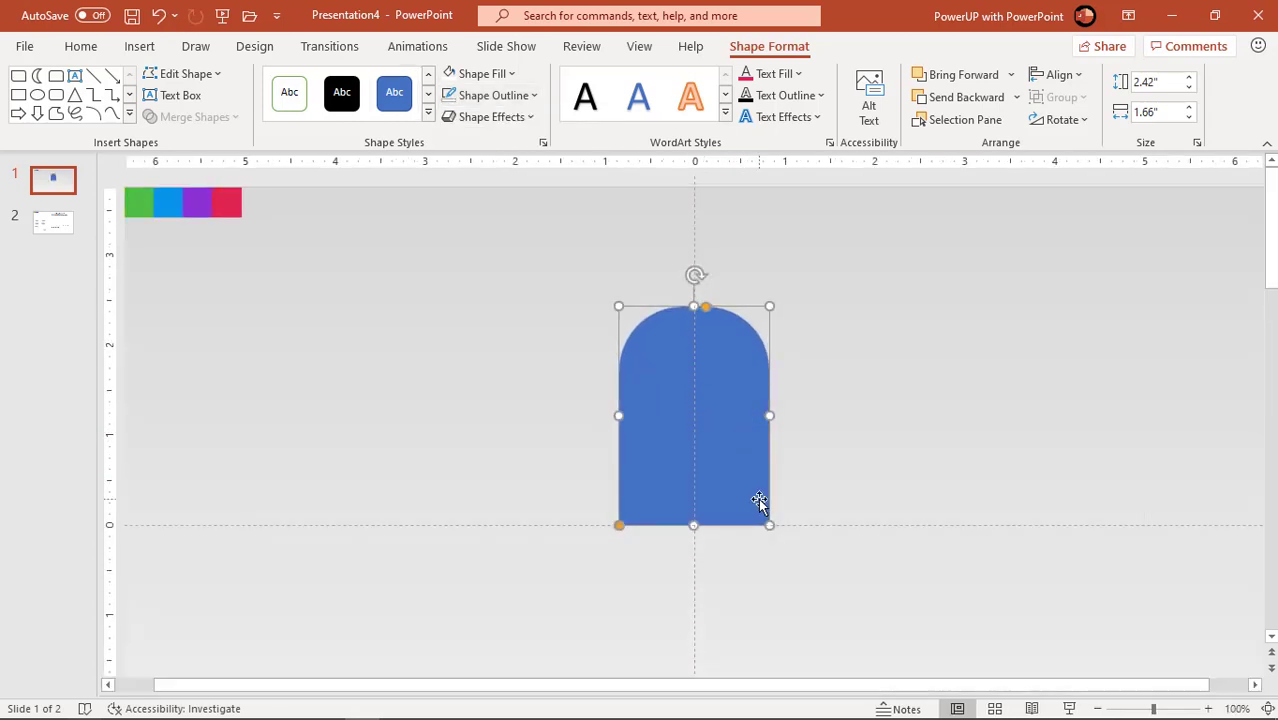
Step: Draw a diagonal-rounded square left of the tab with no outline and a dark grey fill
click(143, 47)
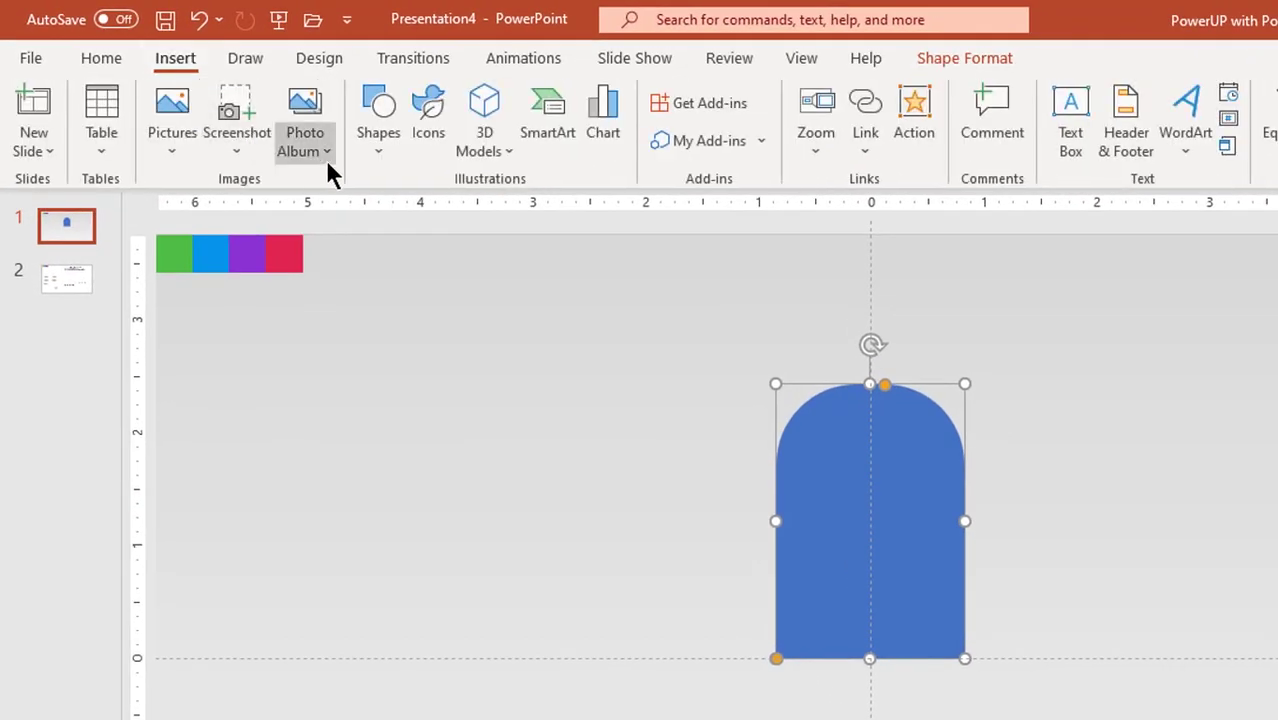
click(378, 150)
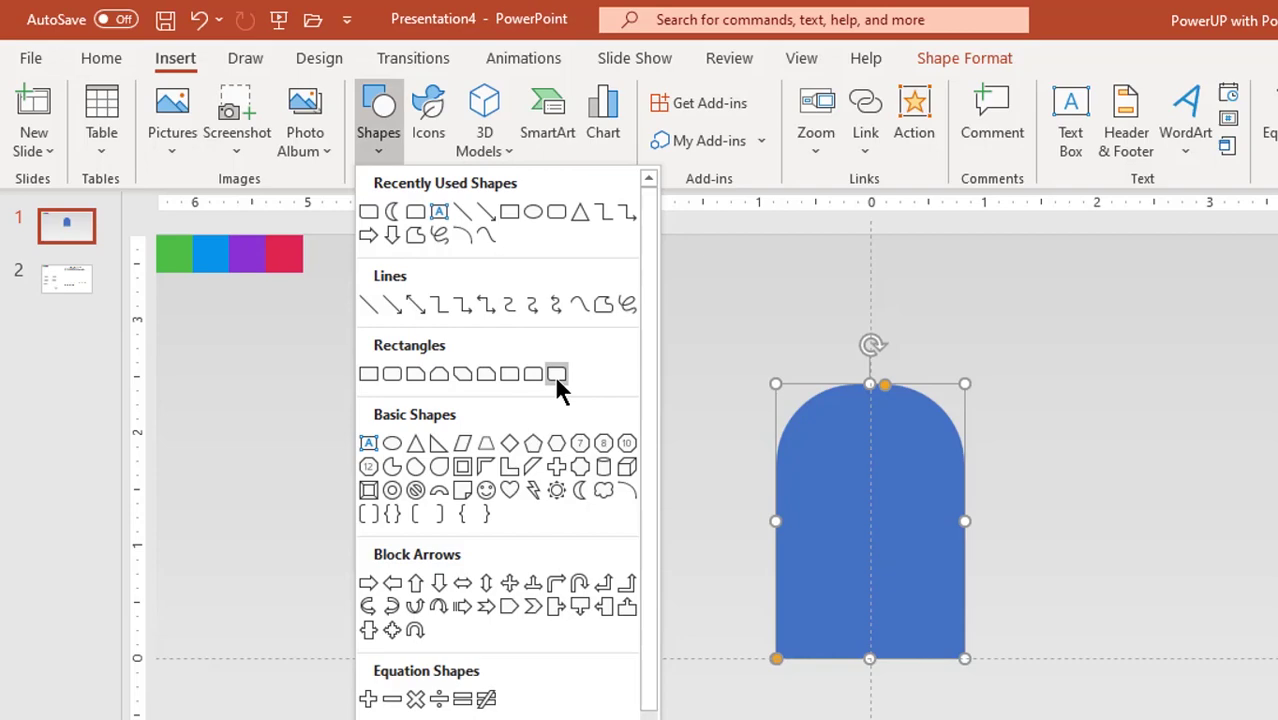
click(554, 374)
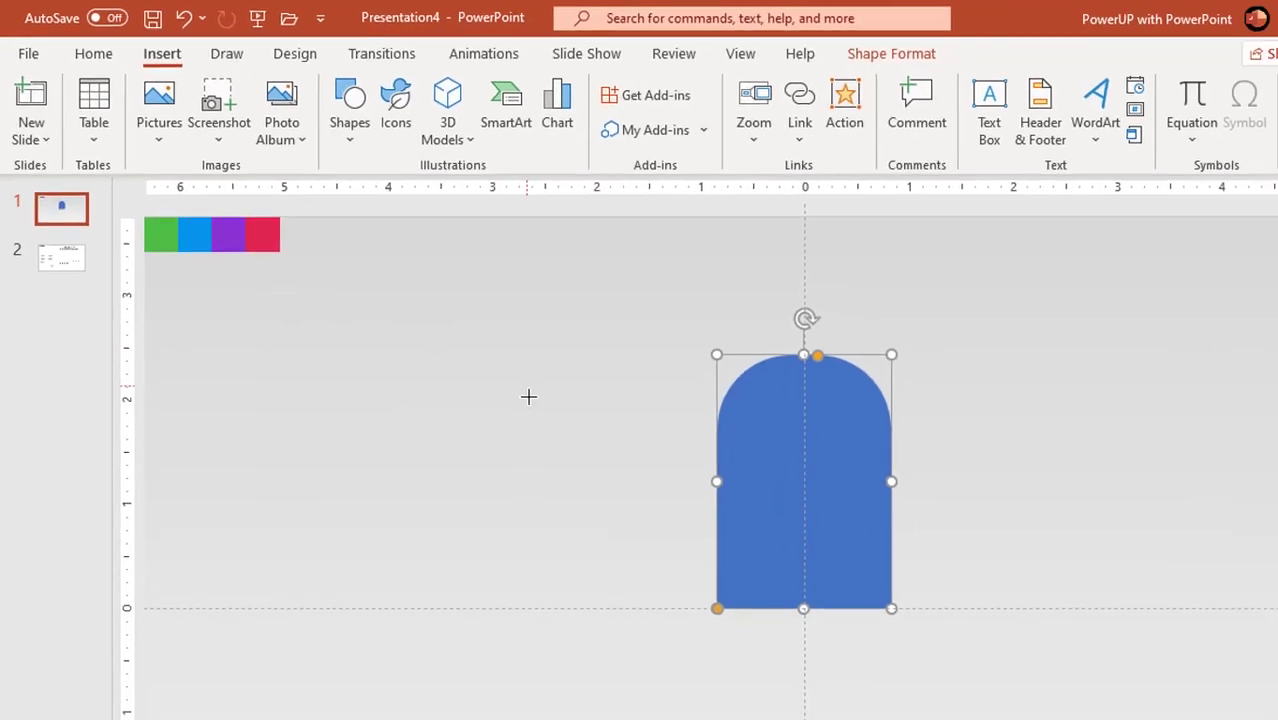
drag(491, 402, 675, 613)
drag(543, 490, 536, 491)
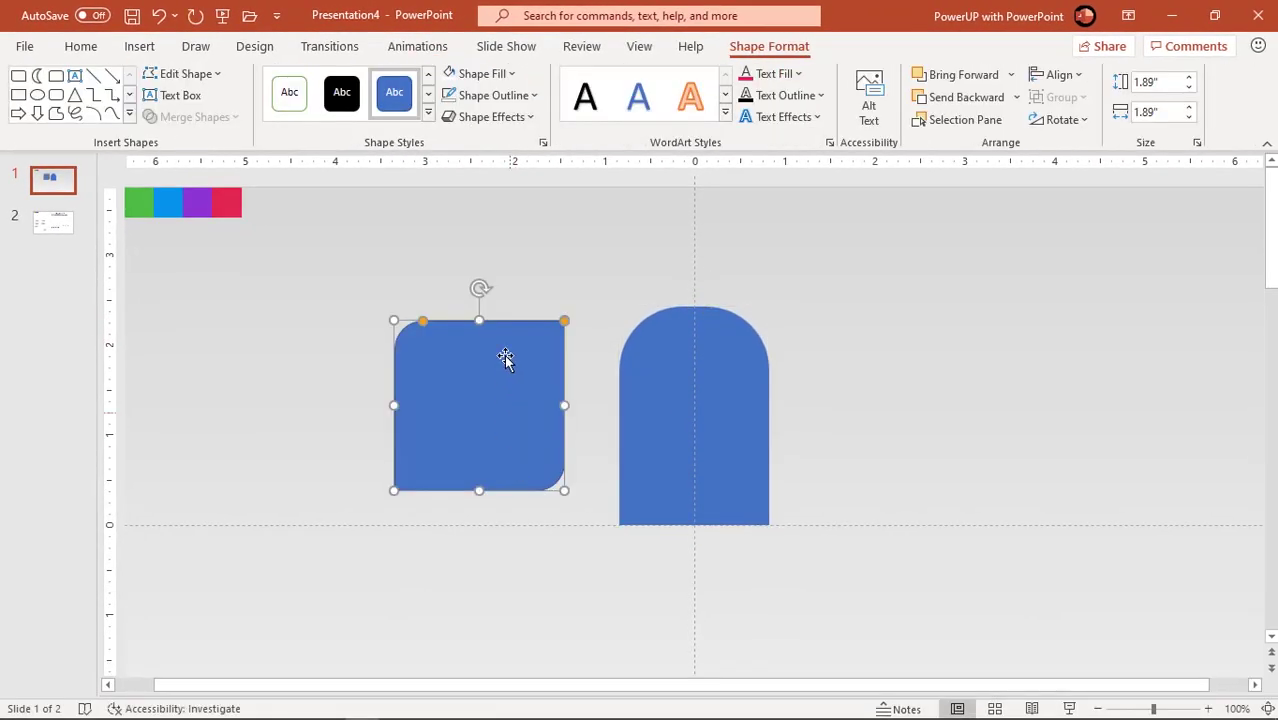
click(475, 99)
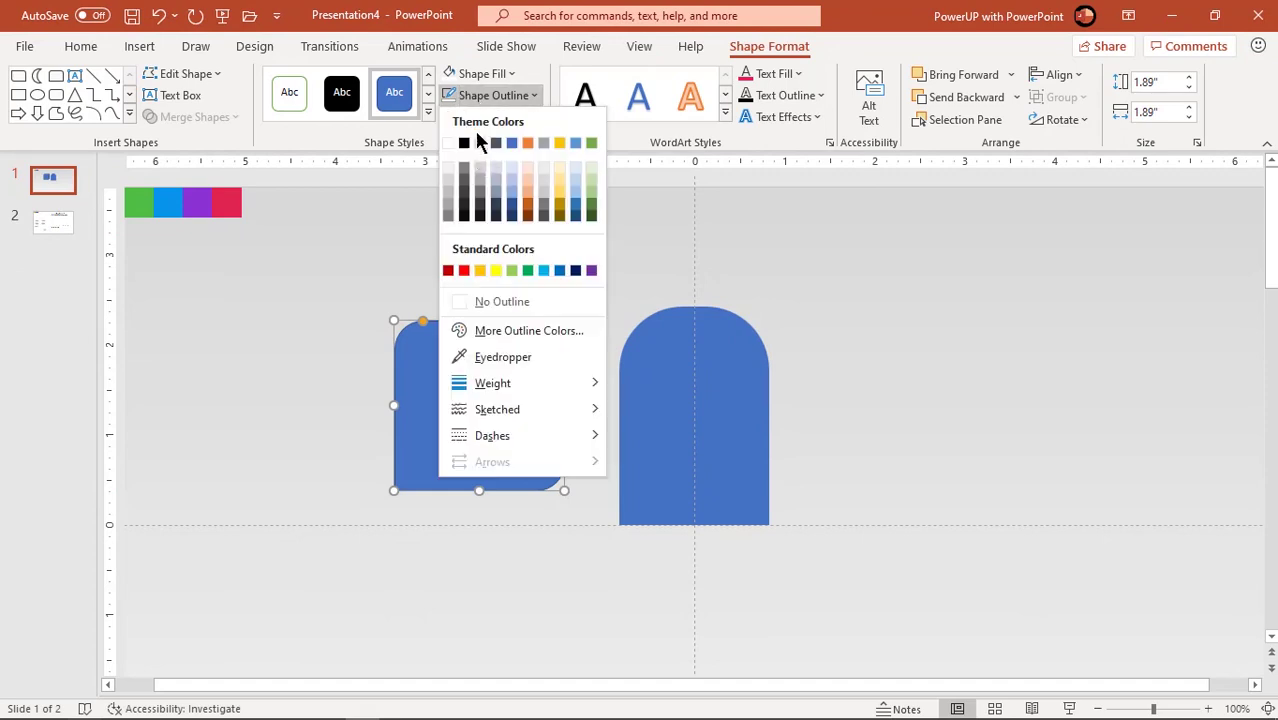
click(476, 302)
click(484, 74)
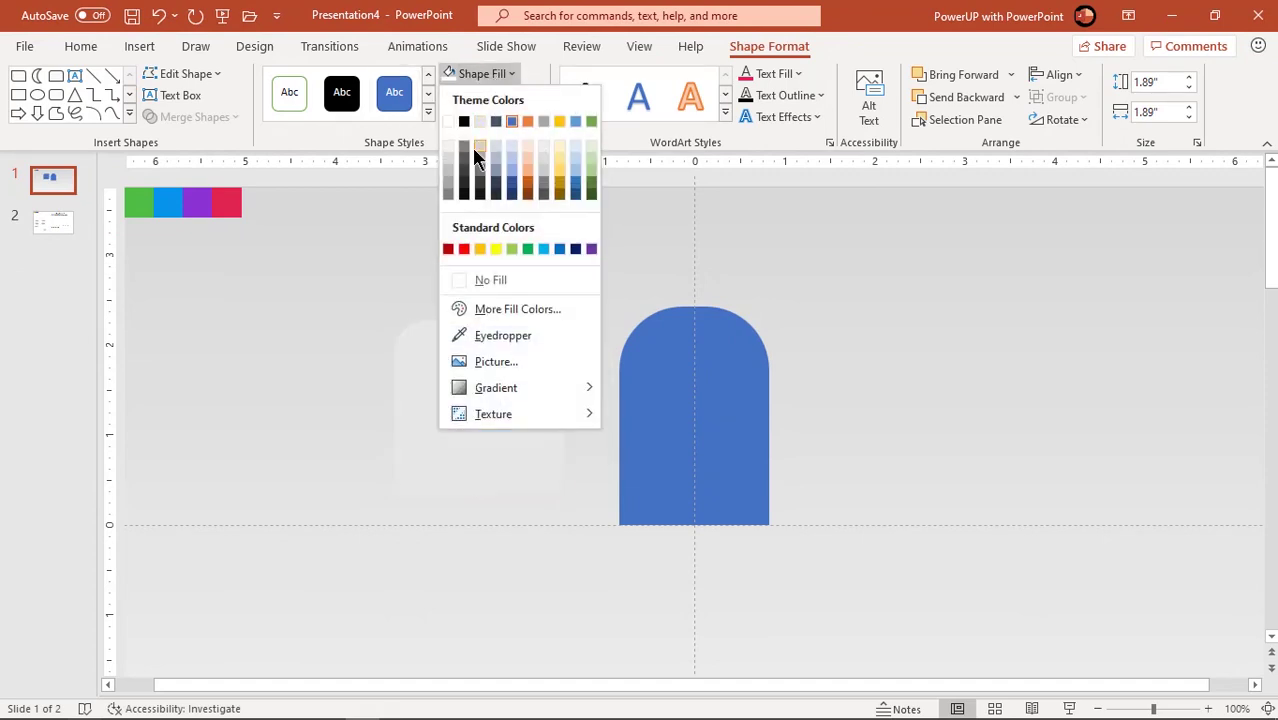
click(465, 186)
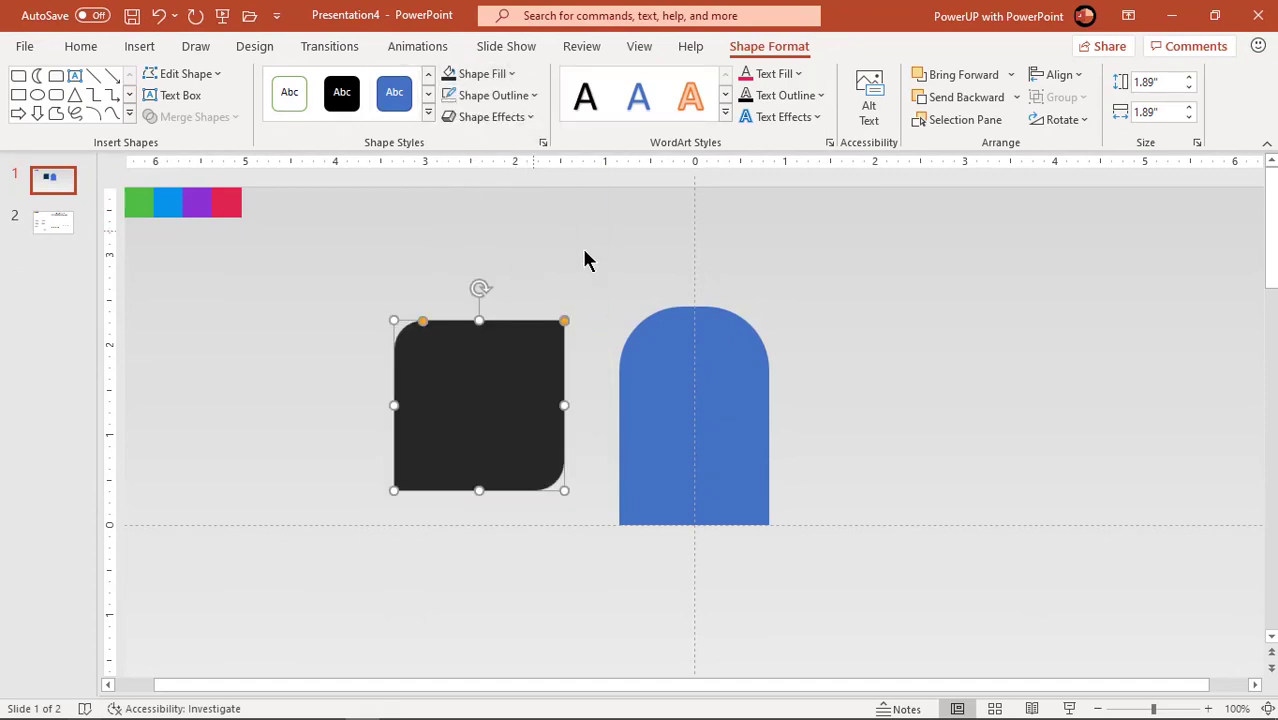
Step: Rotate the square 45° into a diamond
click(1064, 119)
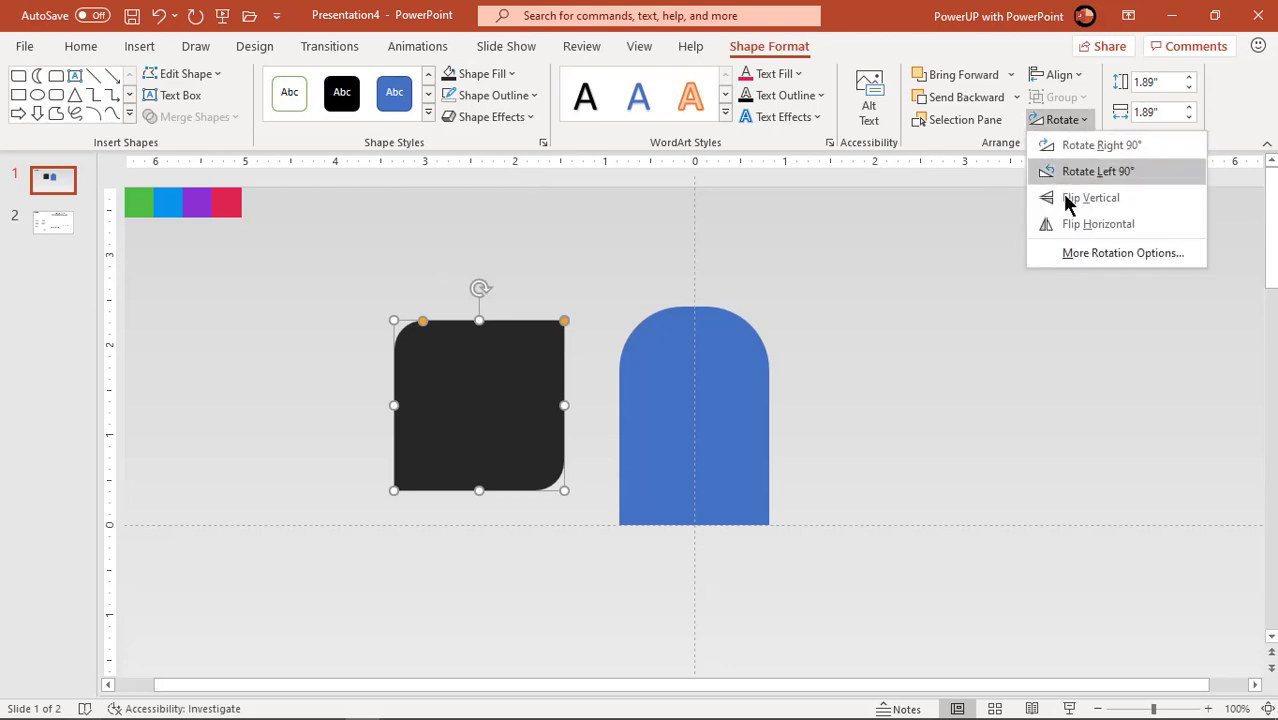
click(1068, 251)
double_click(1195, 351)
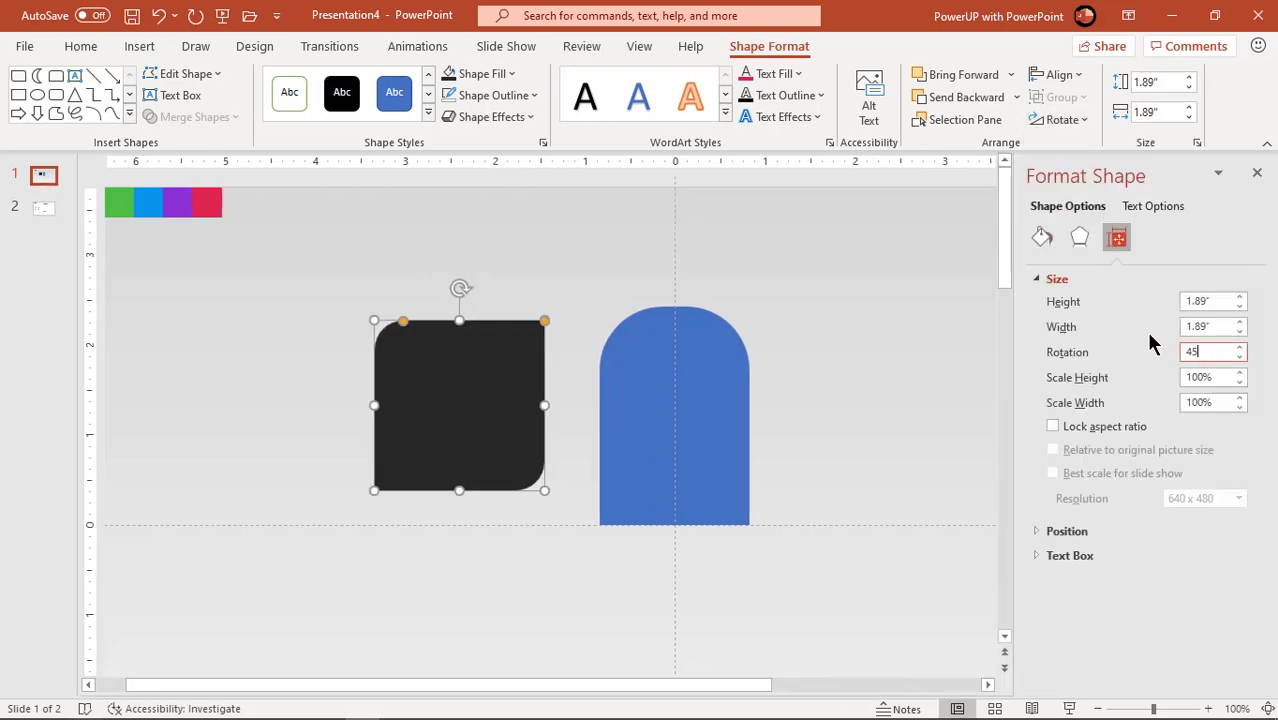
key(Return)
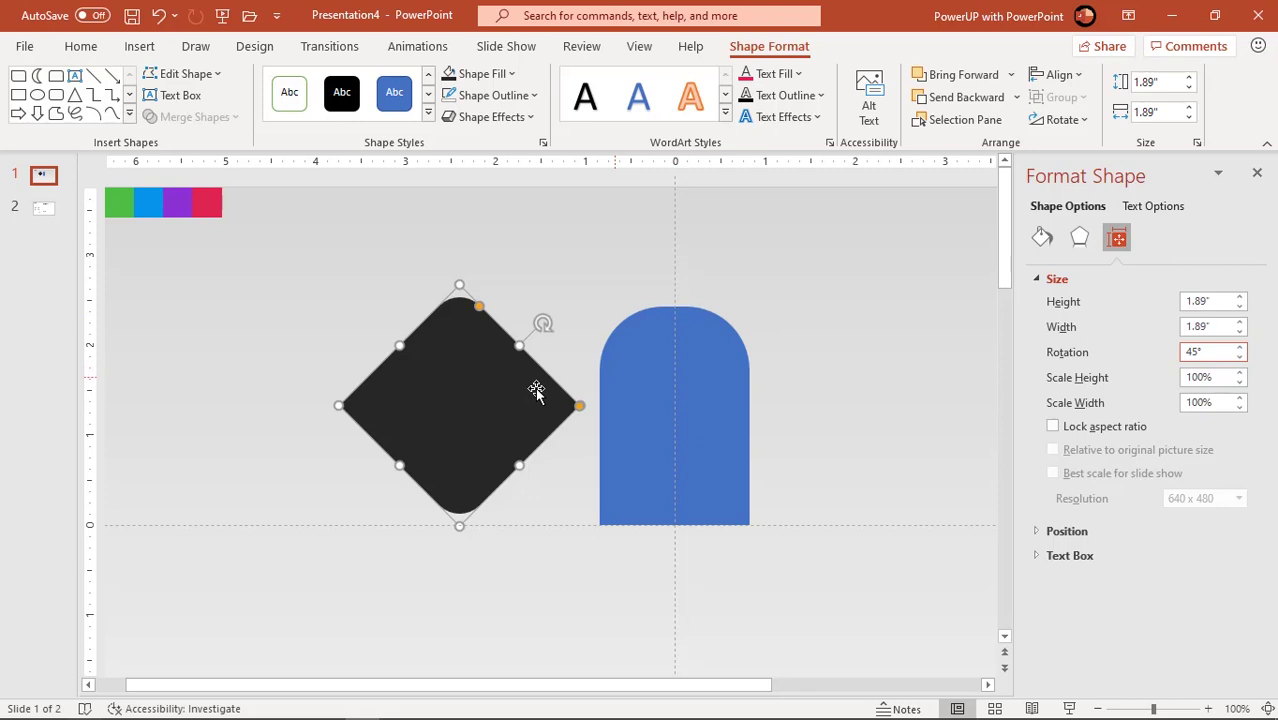
Step: Shrink the diamond to the arch's width and centre it on the arch's bottom edge
drag(477, 394, 642, 514)
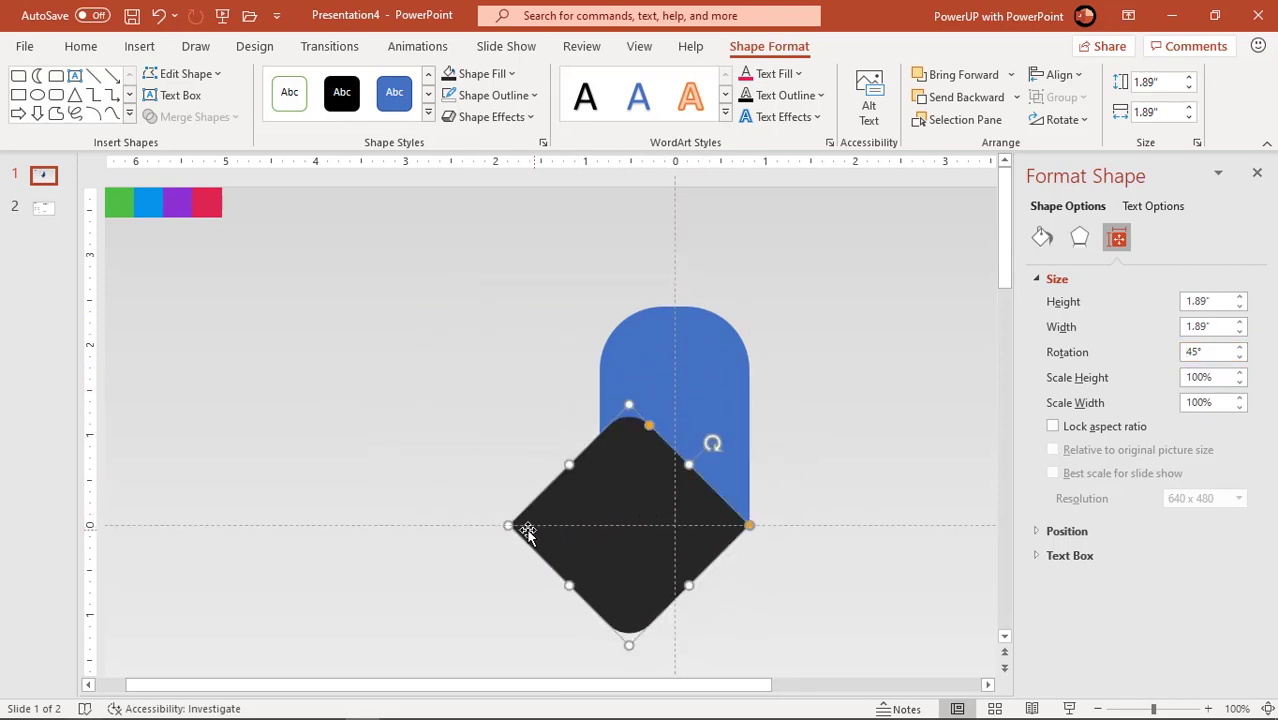
drag(512, 526, 598, 524)
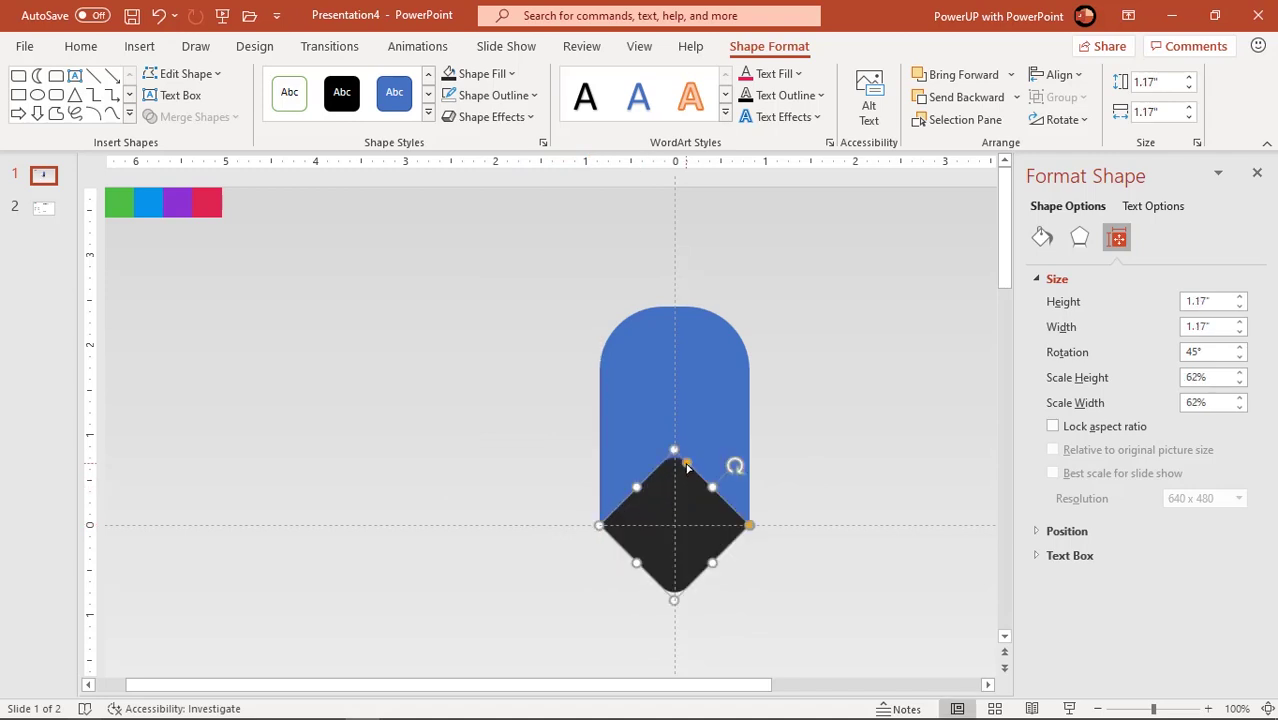
drag(686, 467, 685, 469)
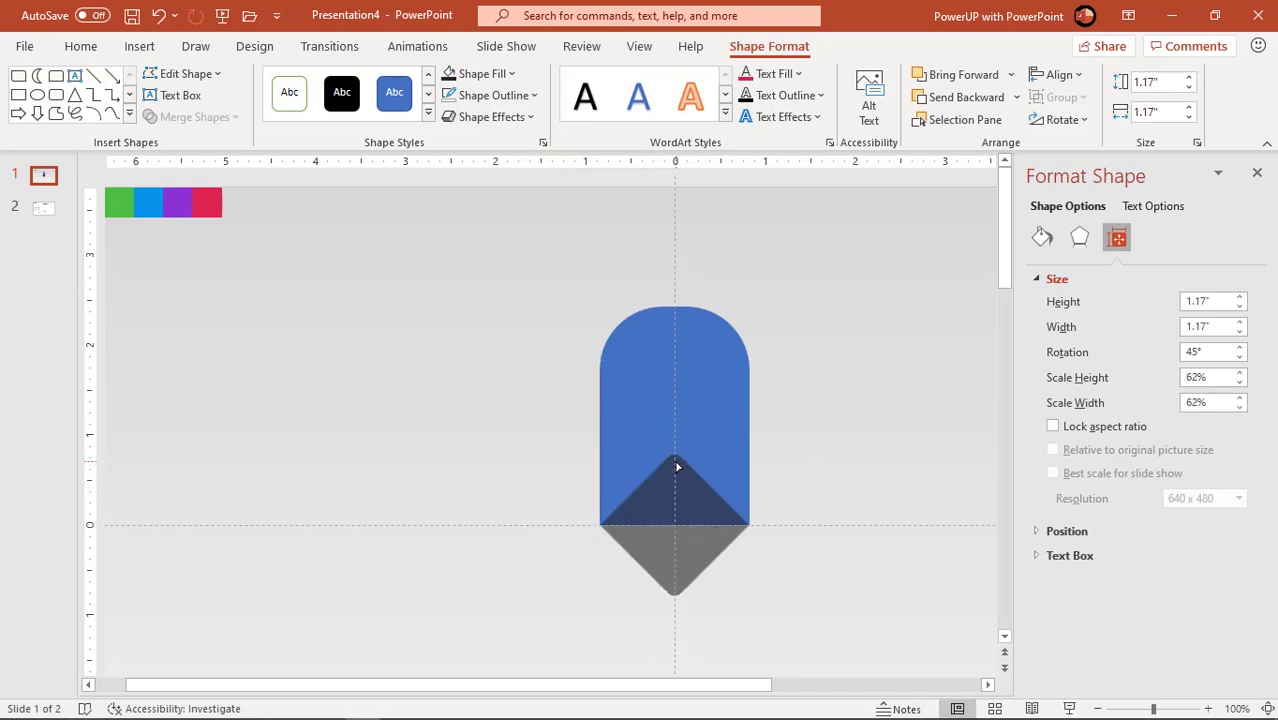
drag(675, 464, 675, 464)
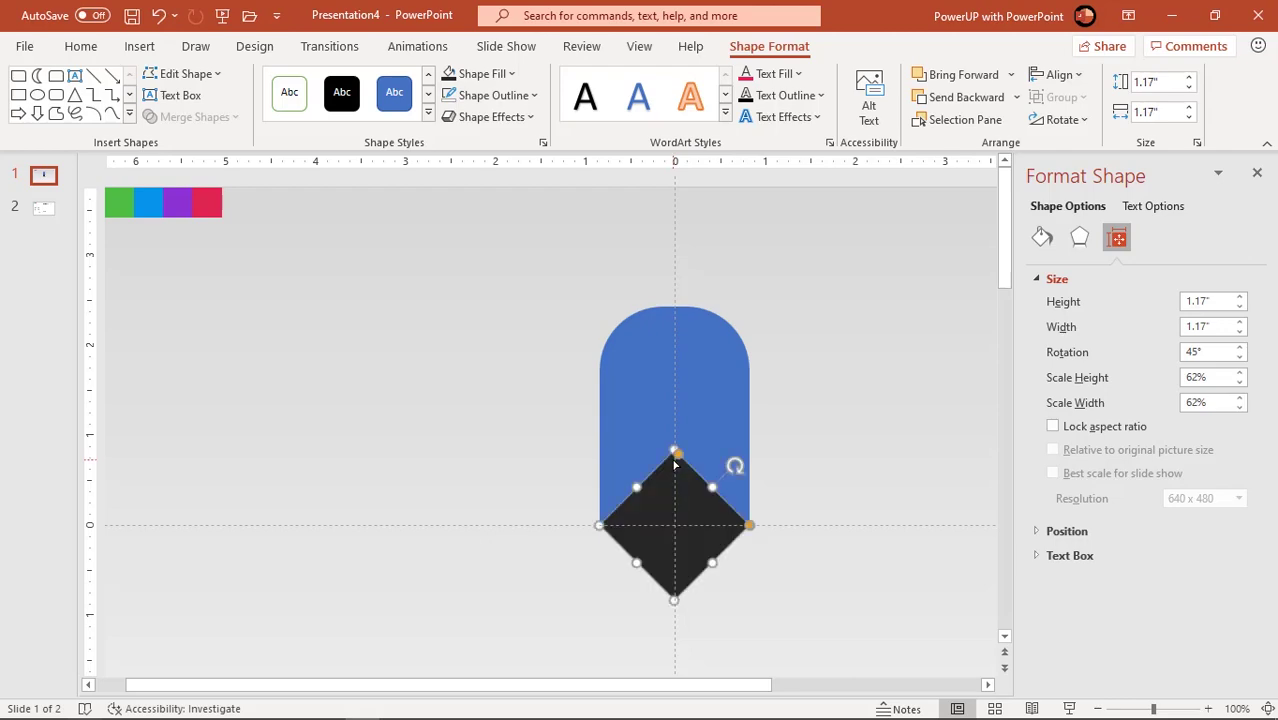
Step: Union the blue arch and the diamond into one pointed tab
click(706, 381)
shift+click(677, 528)
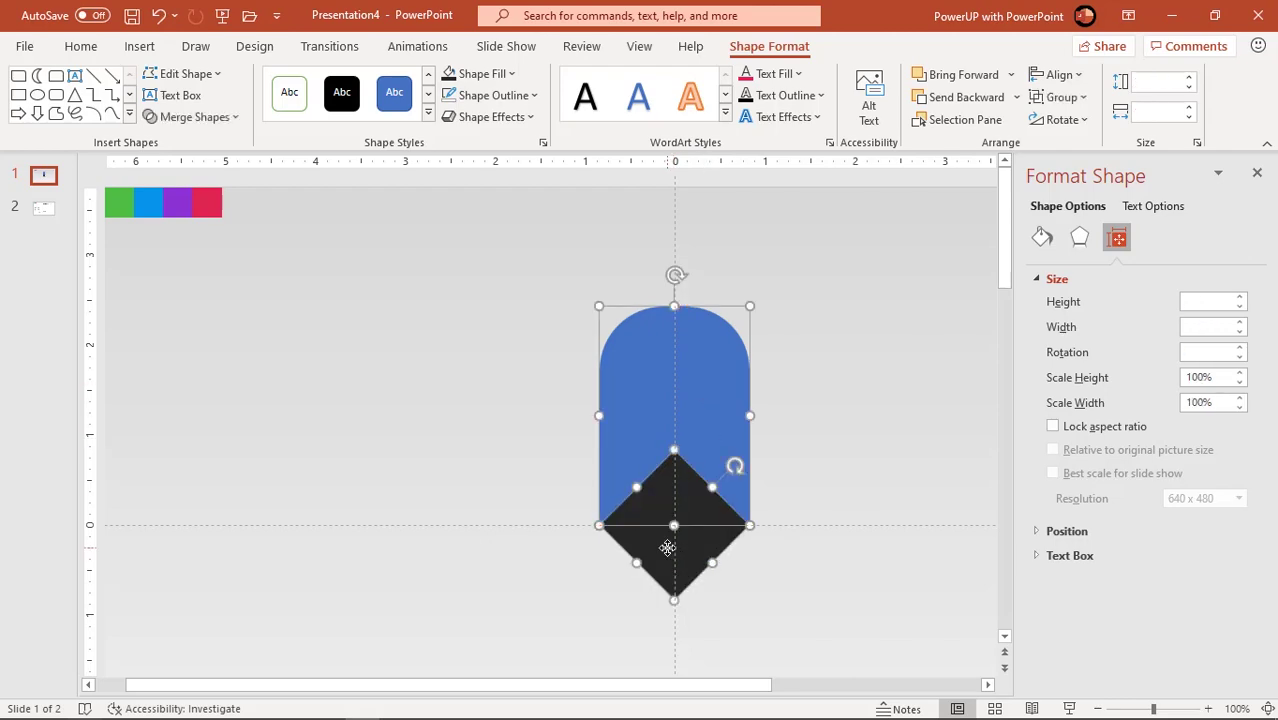
click(265, 148)
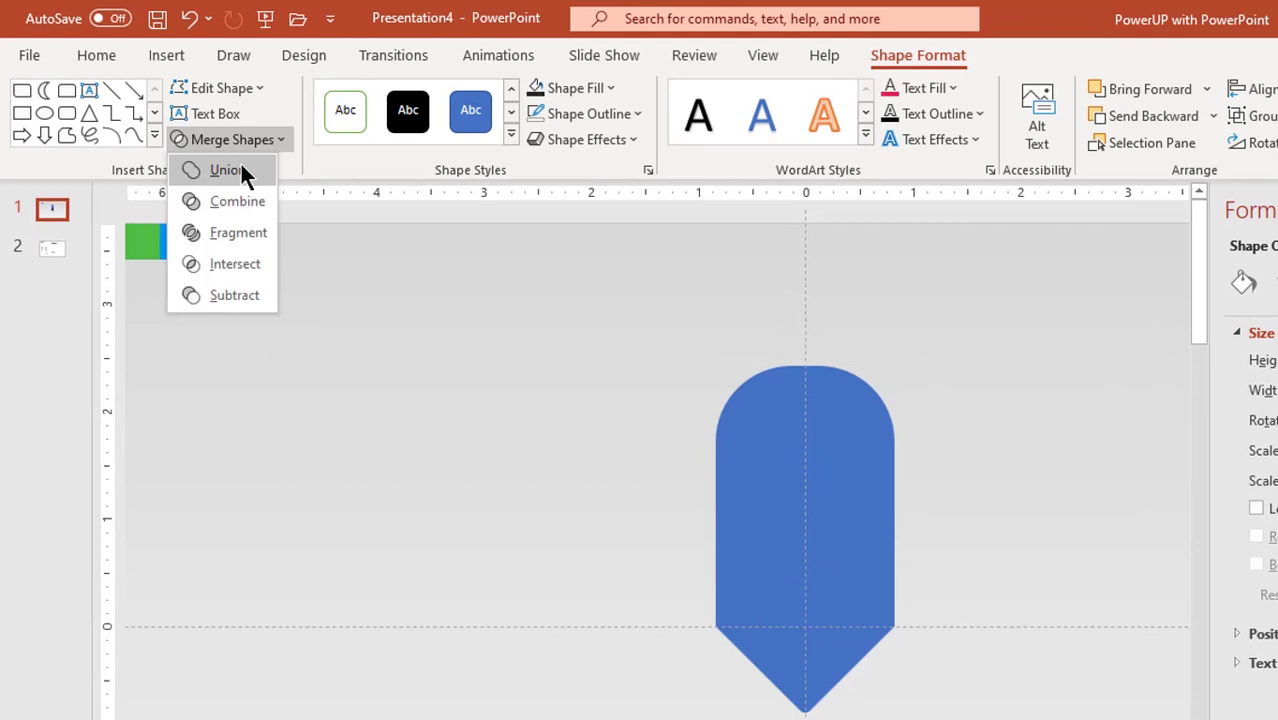
click(240, 168)
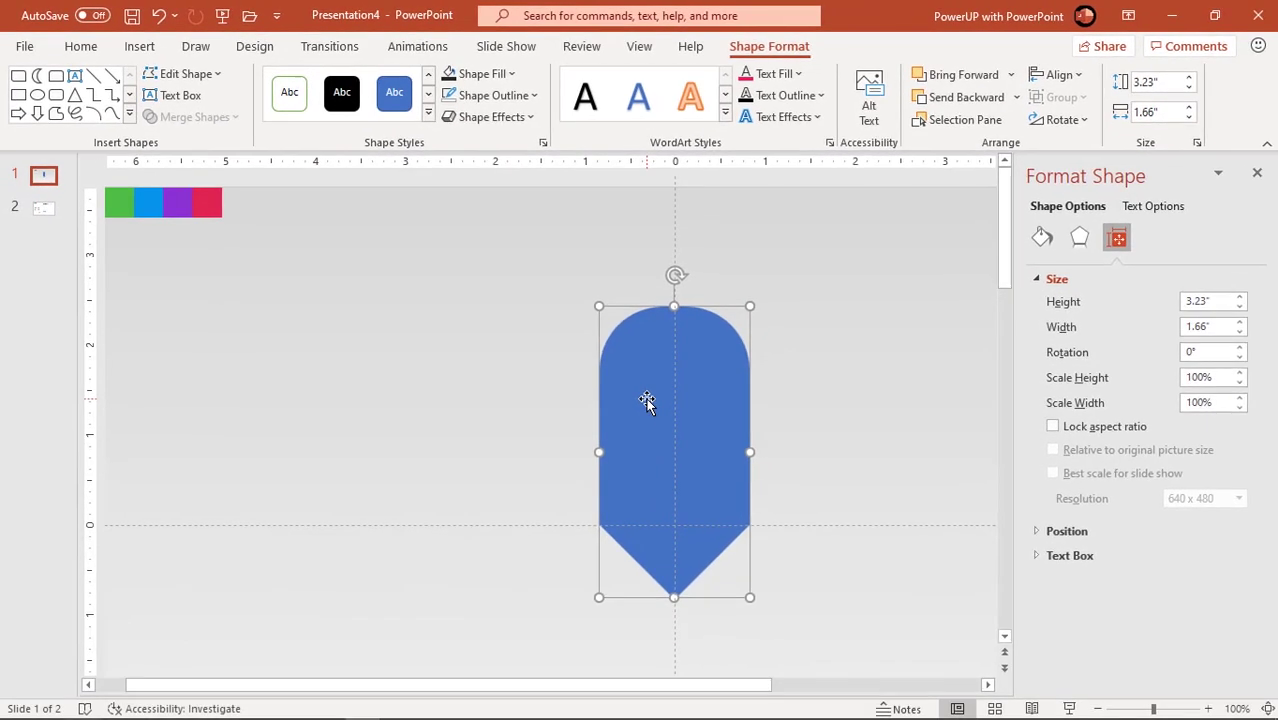
scroll(647, 401, down, 2)
scroll(650, 408, down, 1)
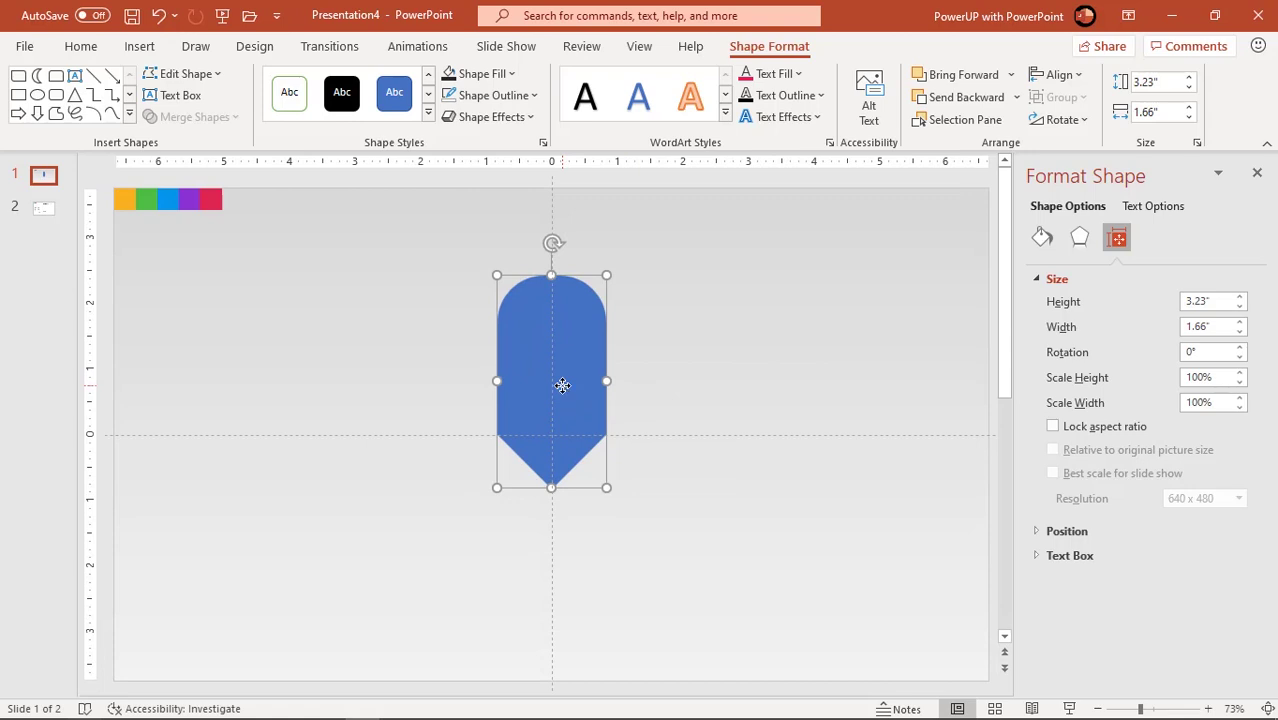
Step: Duplicate the tab twice to make a row of three tabs
drag(562, 385, 696, 380)
key(ctrl+d)
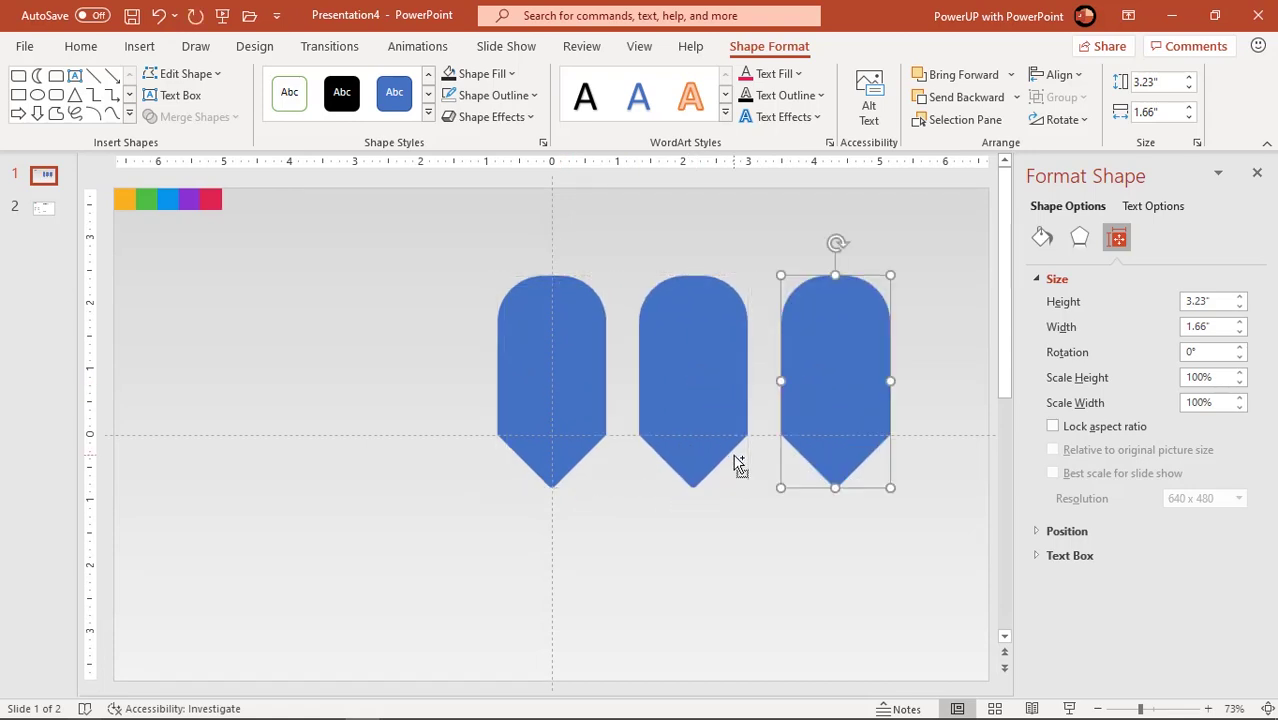
click(708, 548)
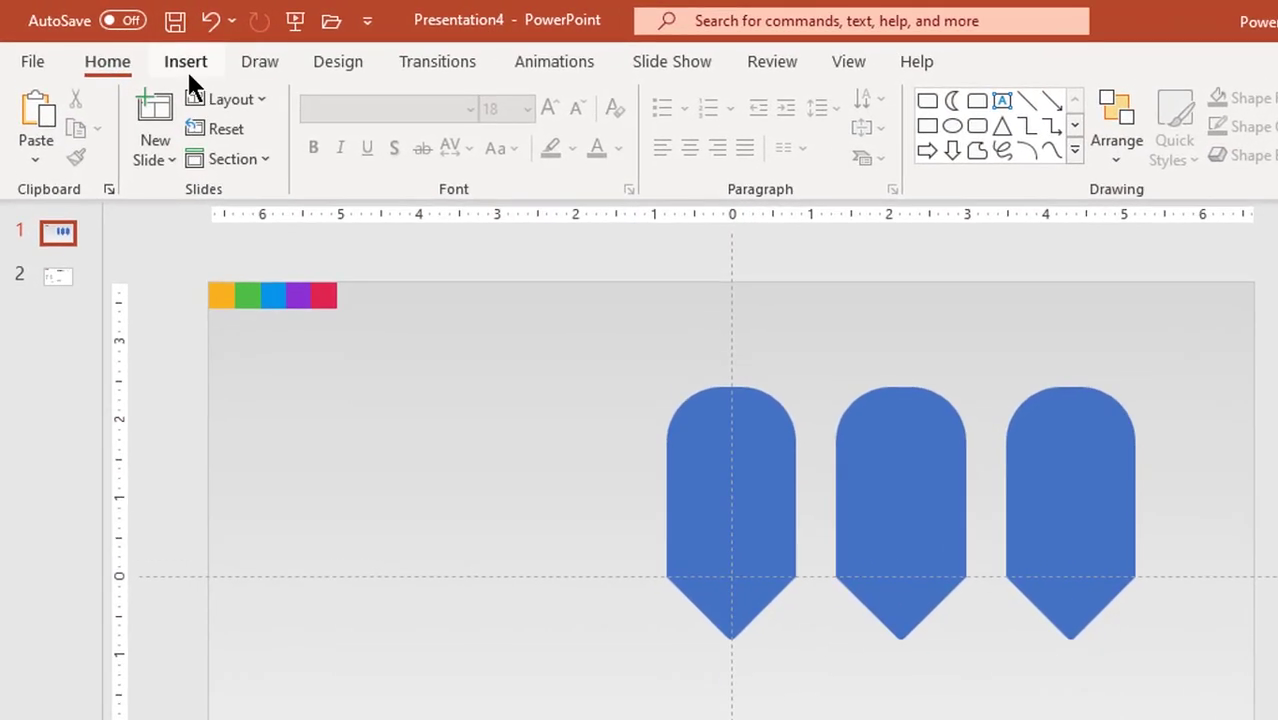
Step: Draw a circle above the right tabs, filled black at 70% transparency
click(139, 46)
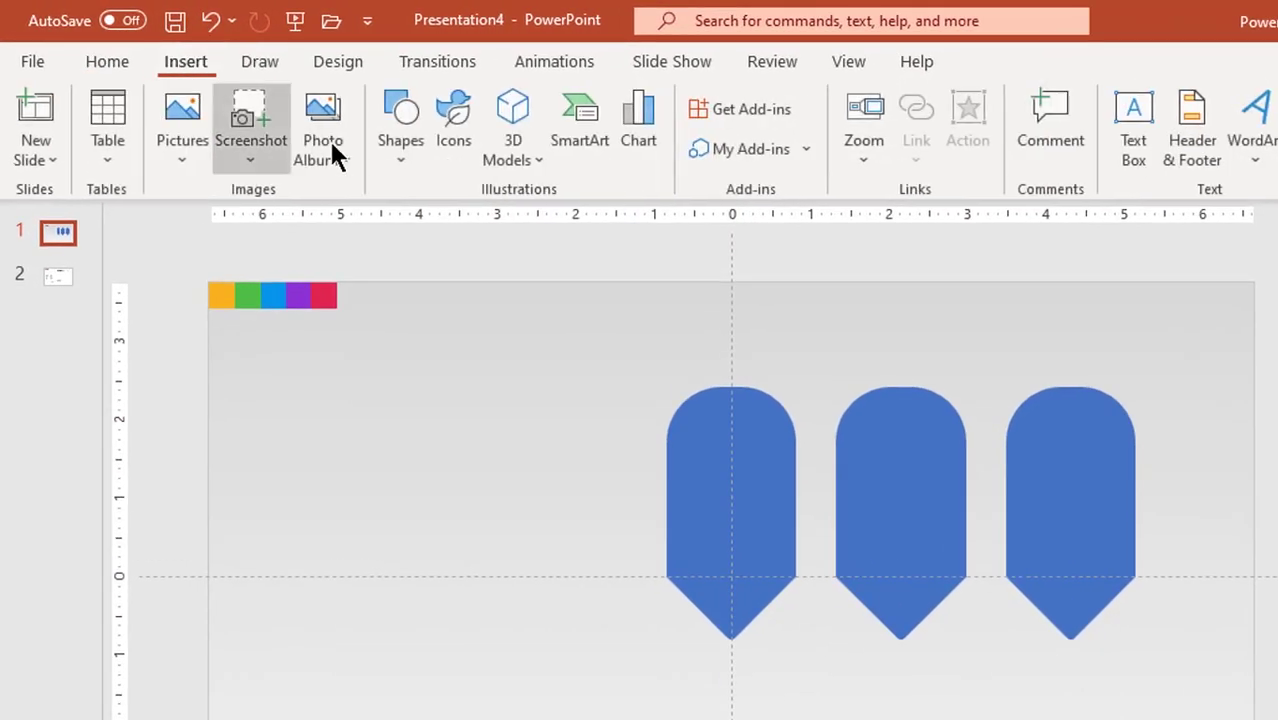
click(399, 163)
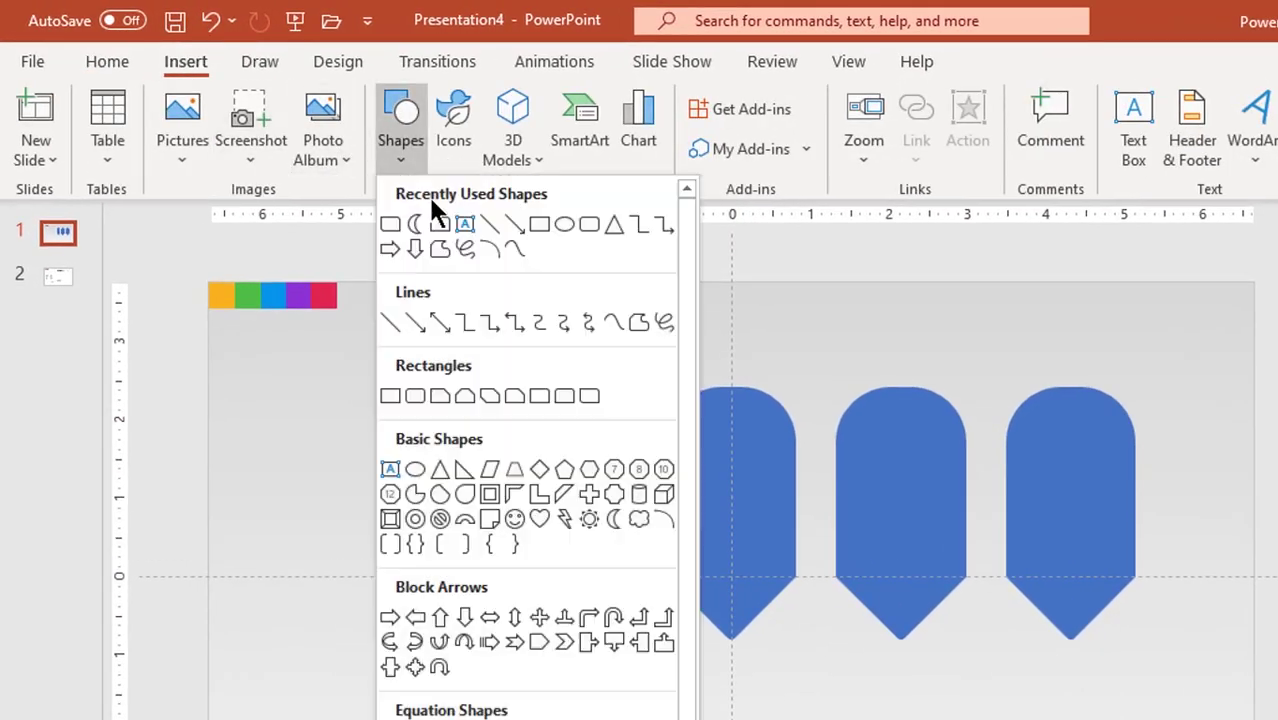
click(565, 224)
drag(889, 270, 1110, 492)
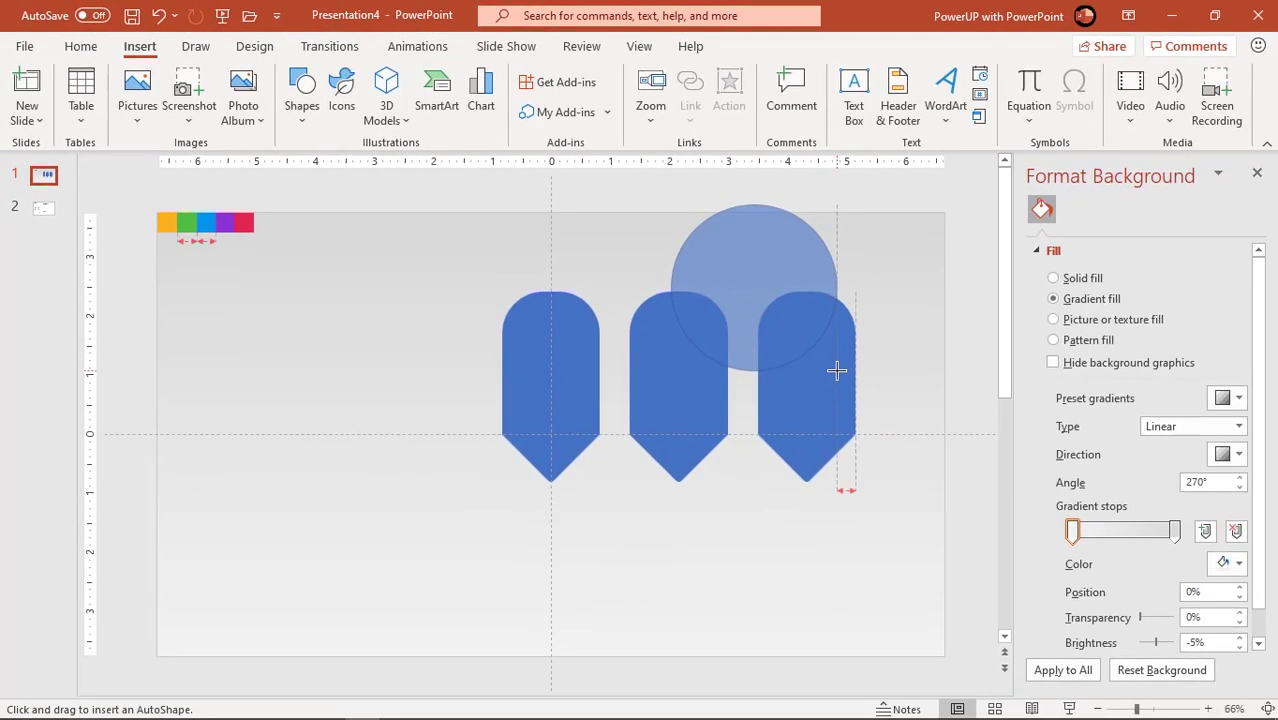
drag(836, 370, 836, 371)
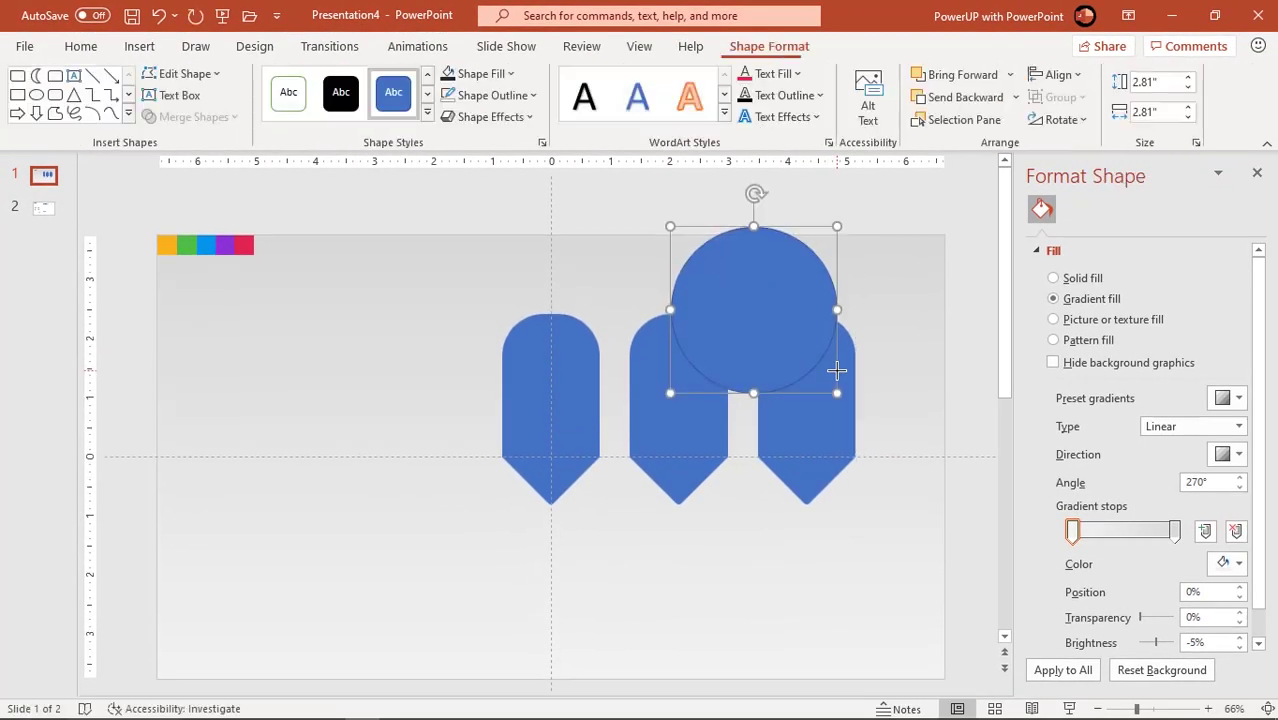
click(447, 74)
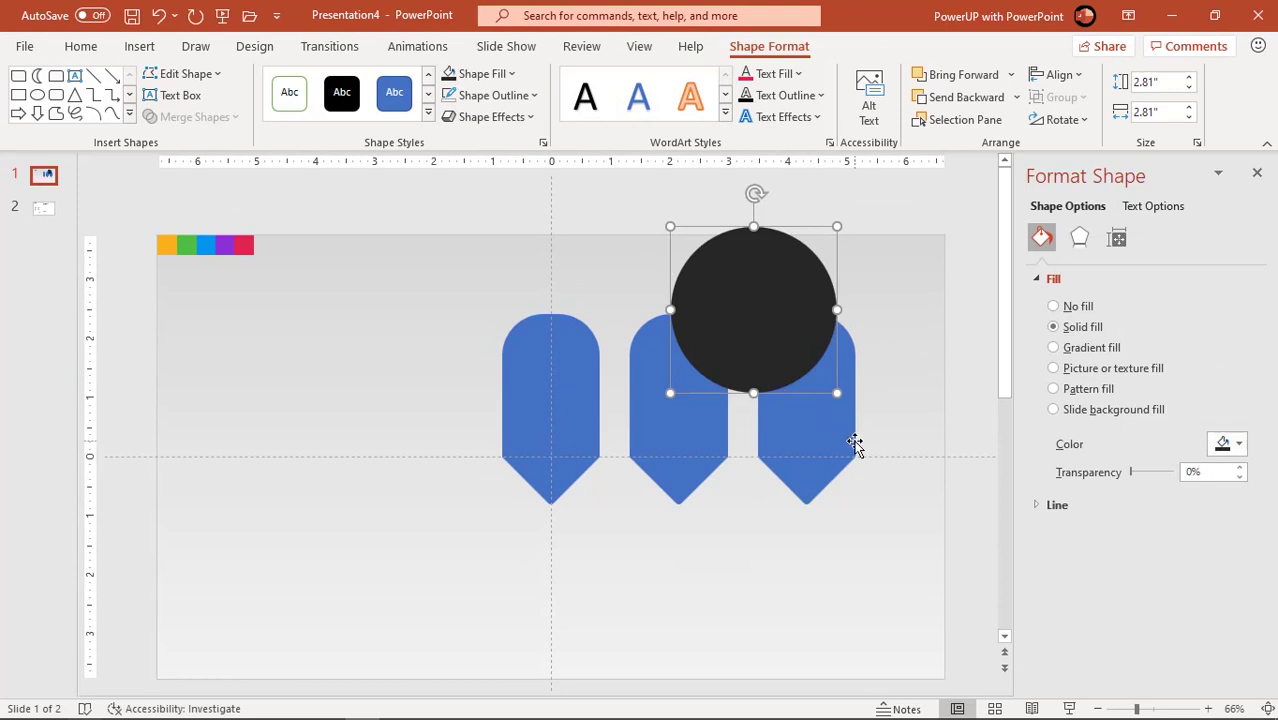
drag(1130, 474, 1160, 478)
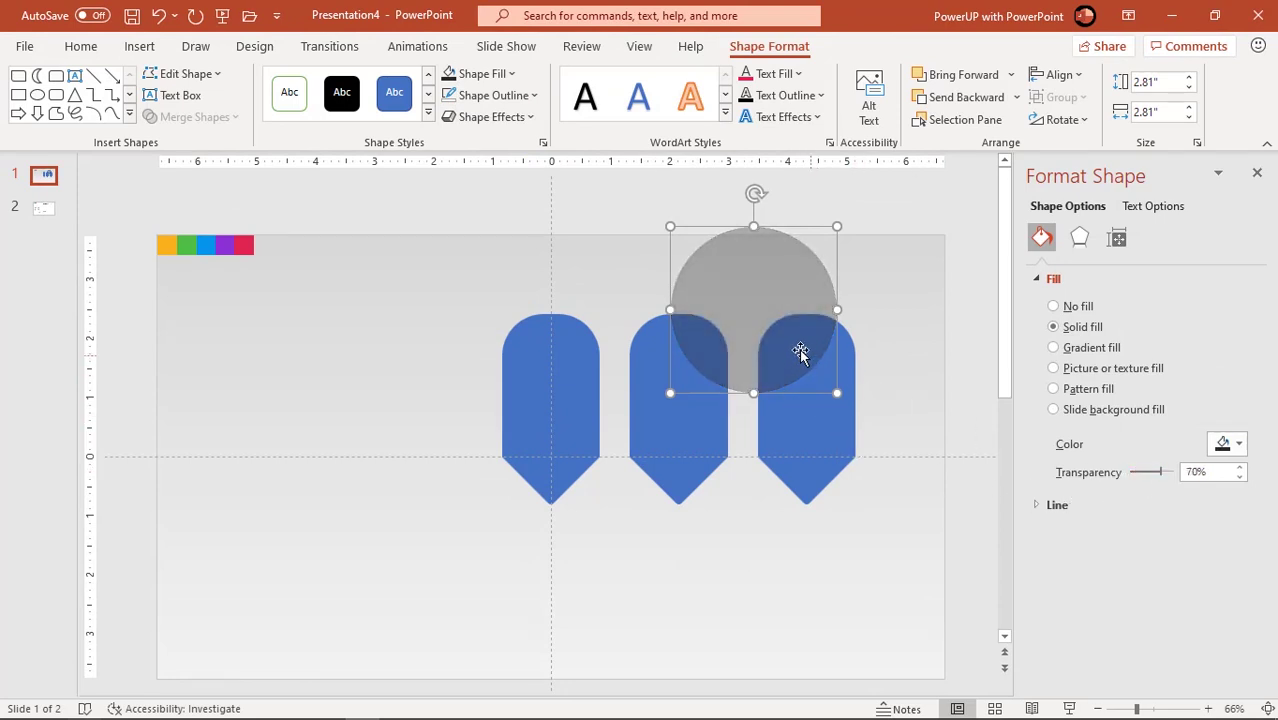
Step: Enlarge the circle to 4.79 inches and centre it over the second and third tabs
scroll(799, 351, down, 1)
drag(799, 351, 836, 457)
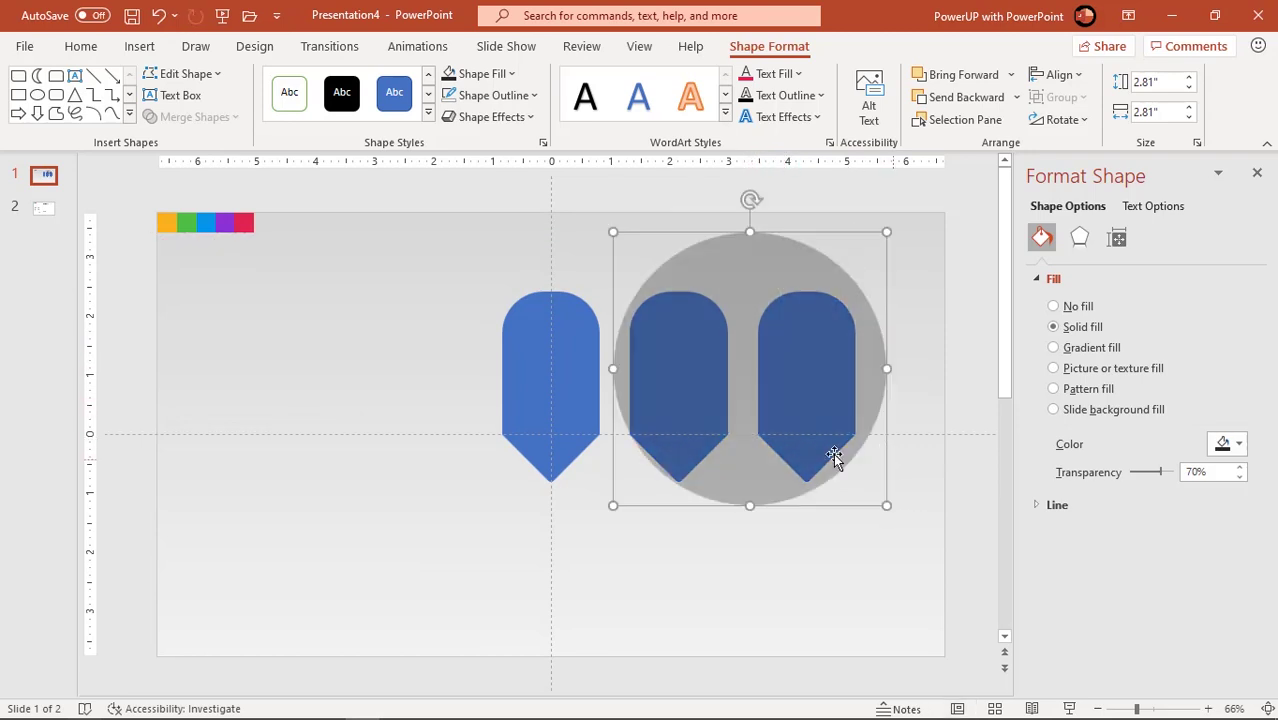
drag(774, 392, 756, 334)
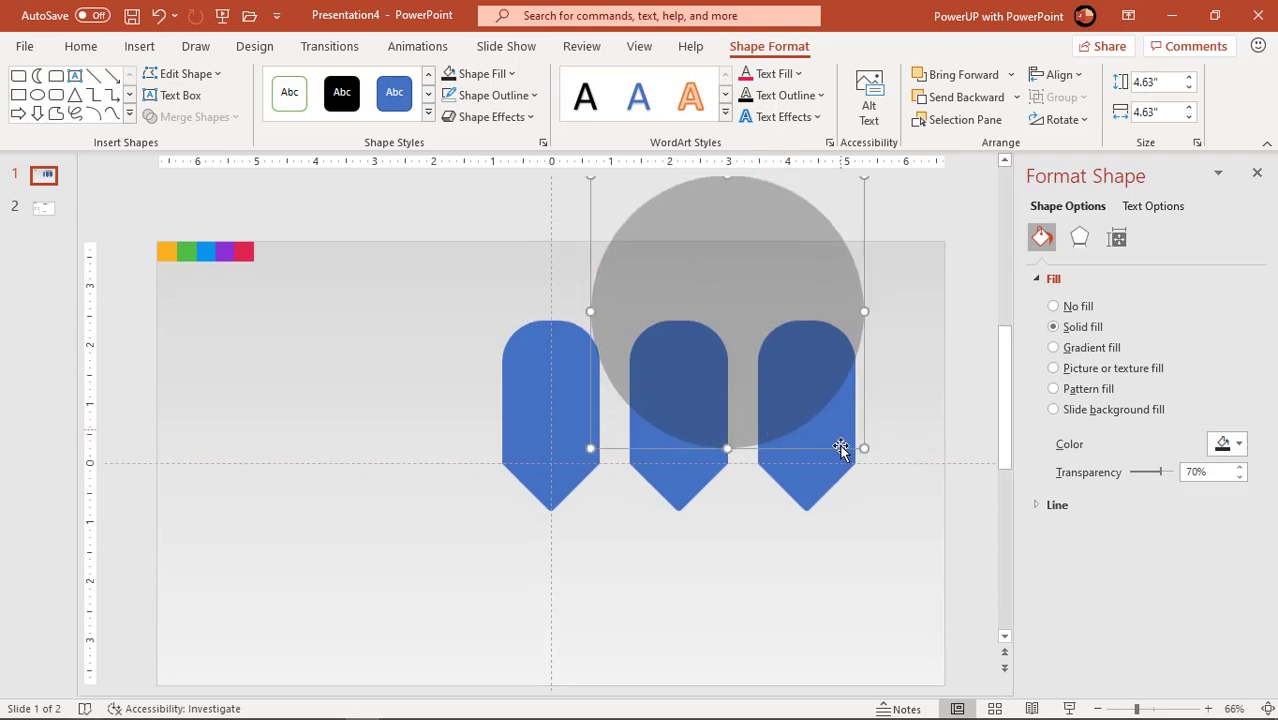
drag(866, 453, 874, 455)
drag(750, 379, 746, 368)
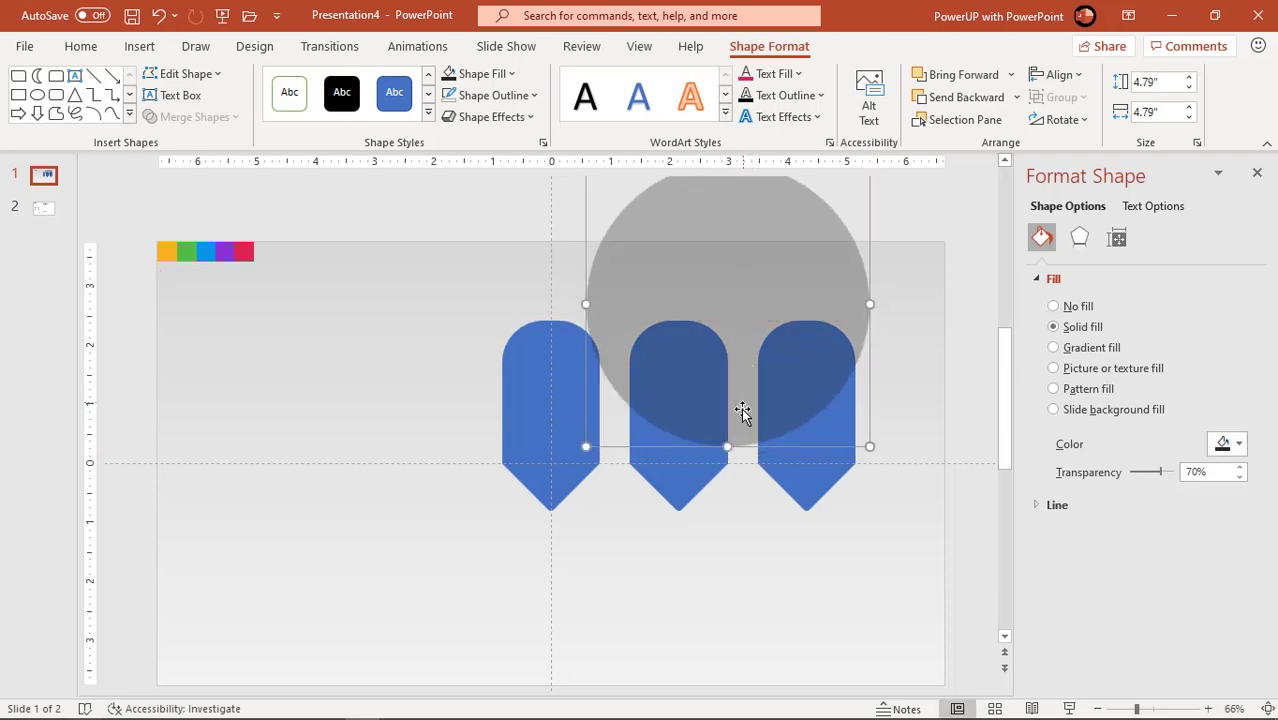
Step: Fragment the middle and right tabs with the grey circle
click(800, 479)
shift+click(688, 485)
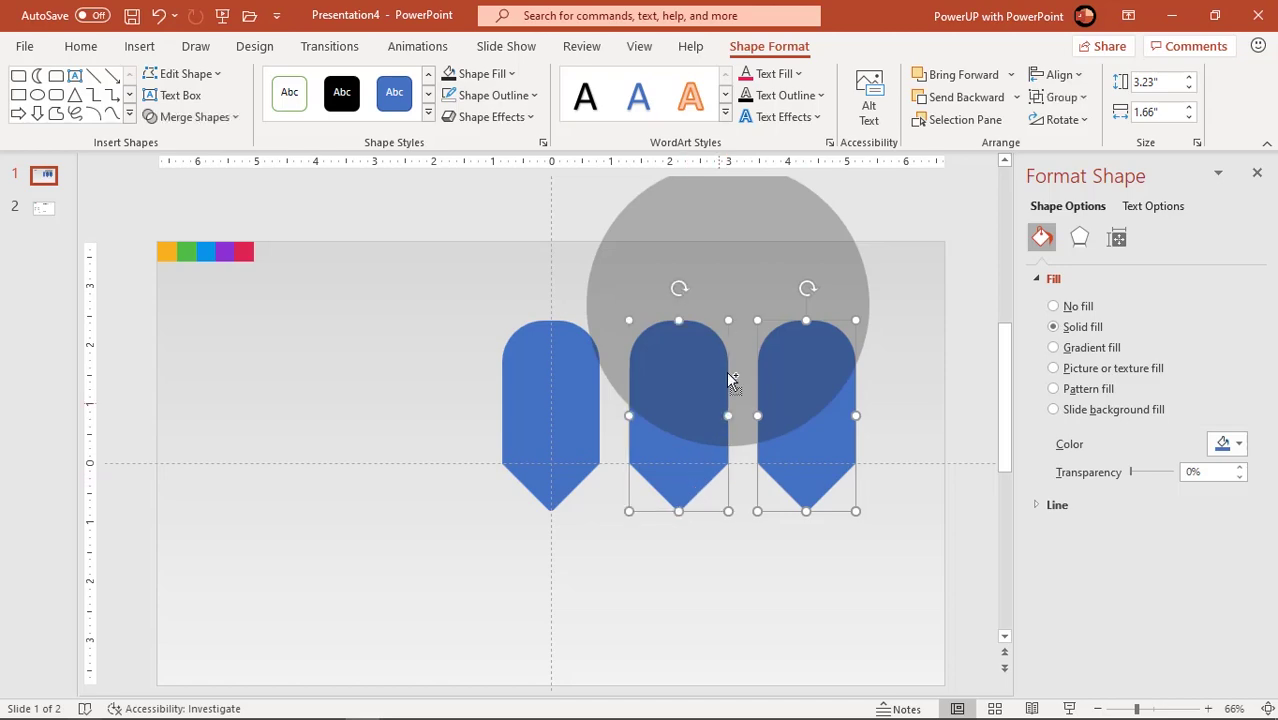
shift+click(739, 265)
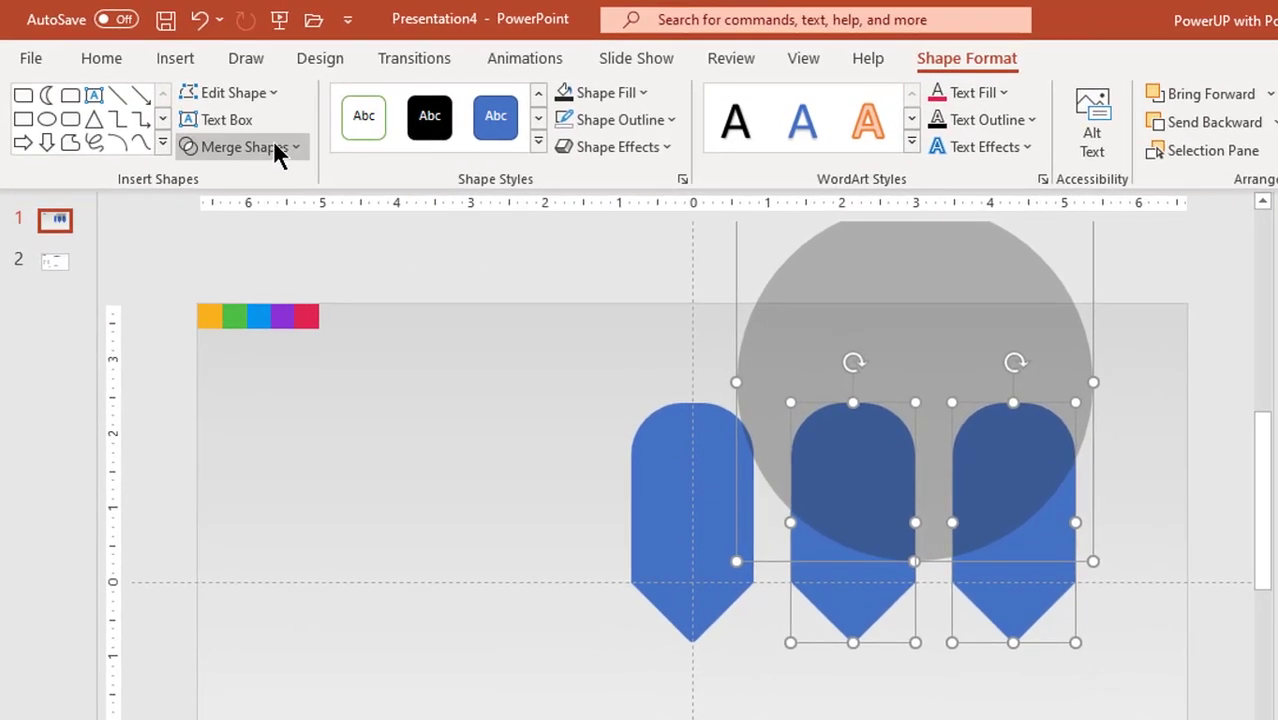
click(262, 142)
click(245, 250)
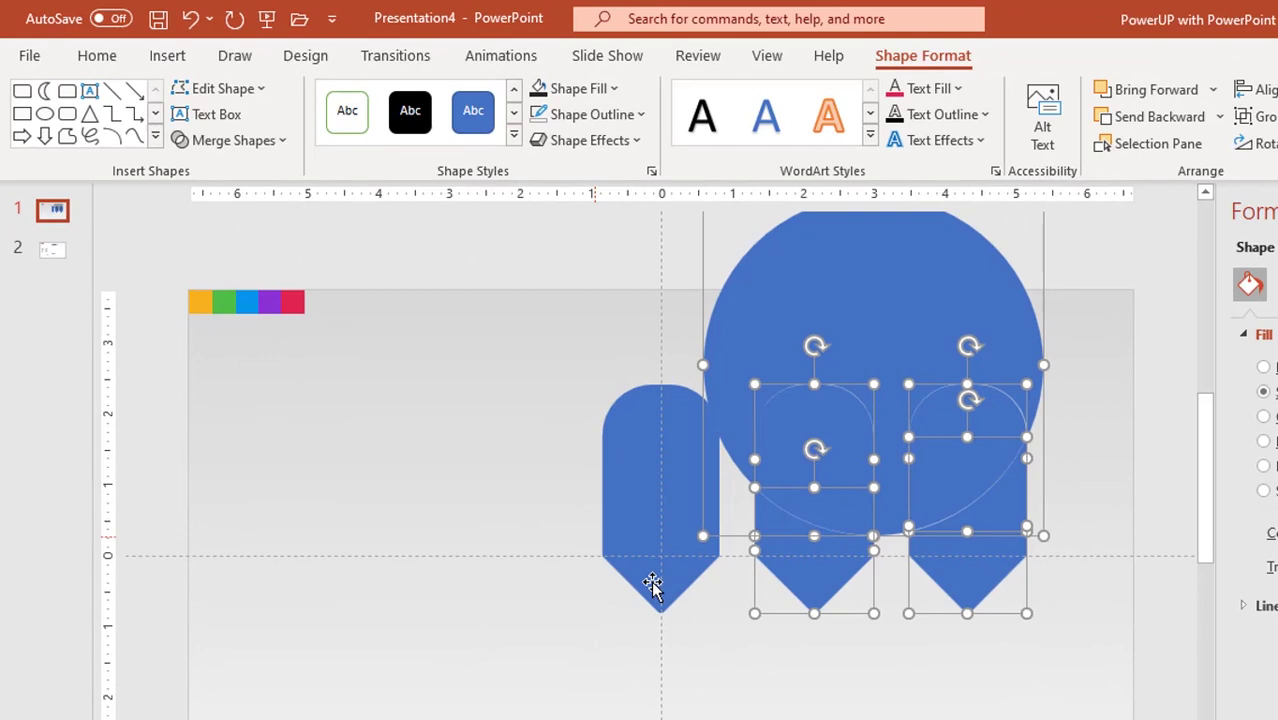
click(672, 595)
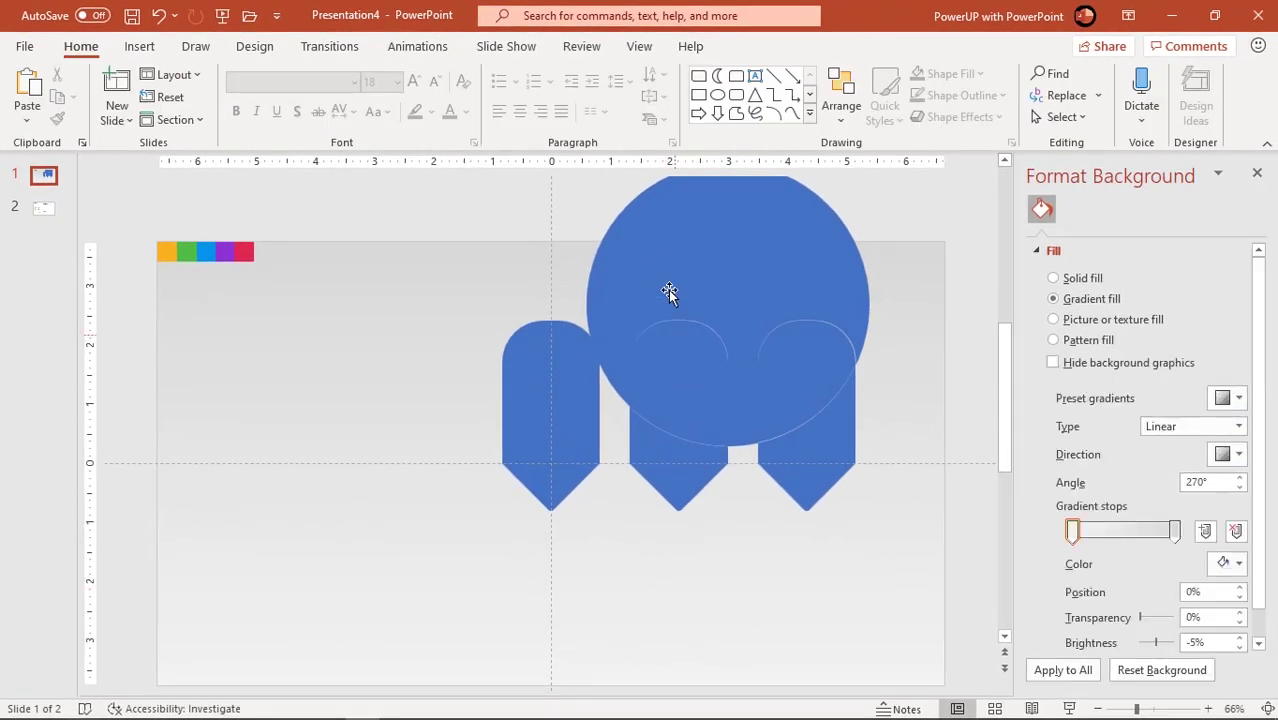
Step: Pull the umbrella shape and two small leftover pieces aside and delete them
click(669, 291)
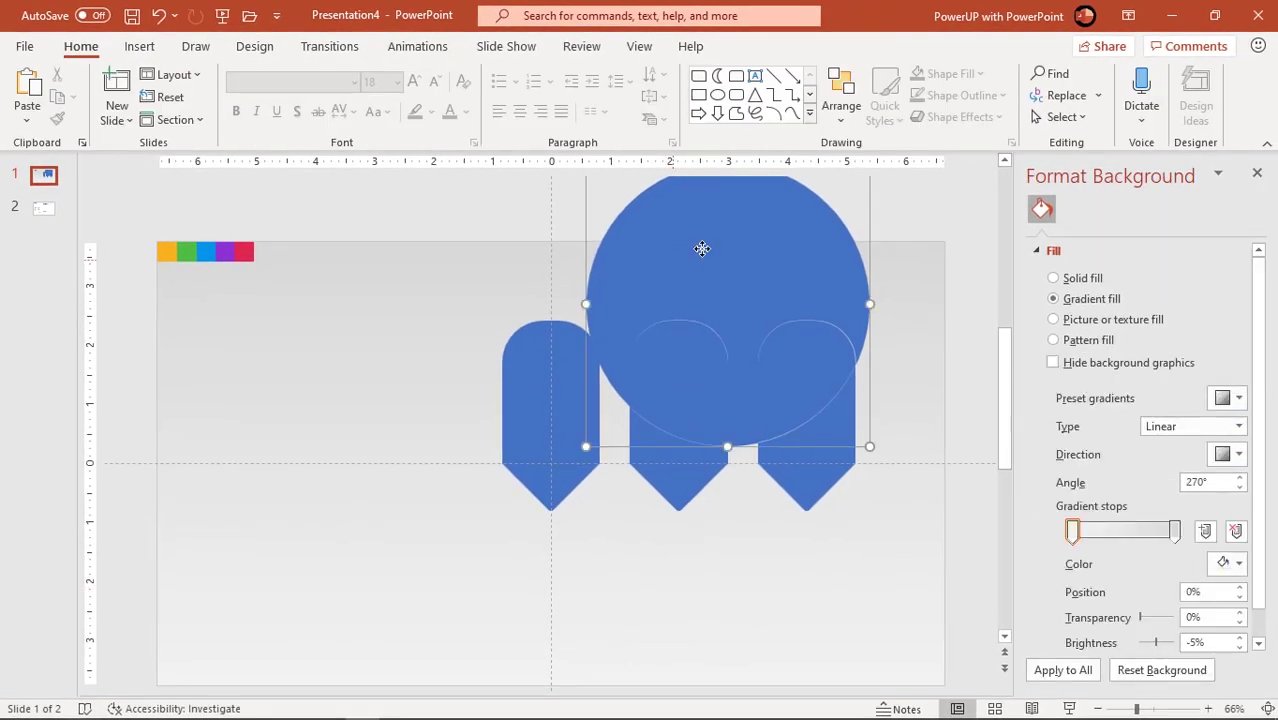
drag(679, 260, 292, 423)
scroll(624, 375, down, 1)
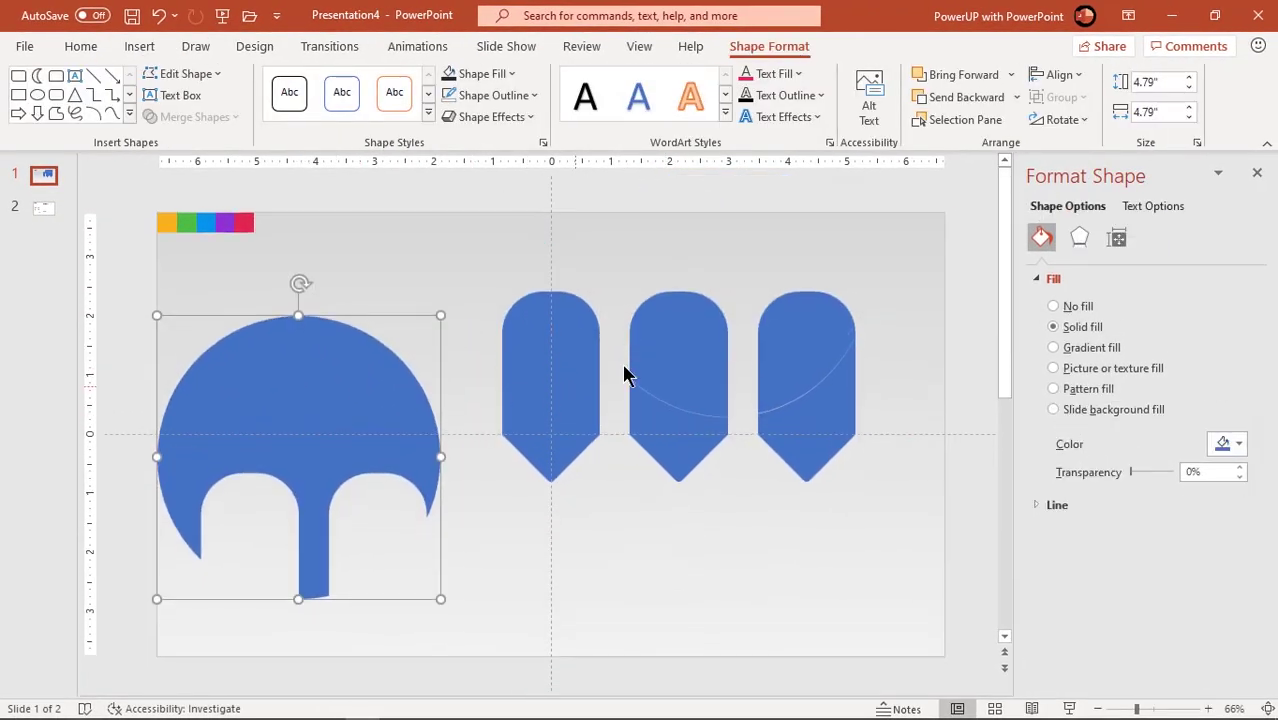
mouse_move(711, 368)
mouse_down()
mouse_move(633, 422)
mouse_move(485, 591)
mouse_up()
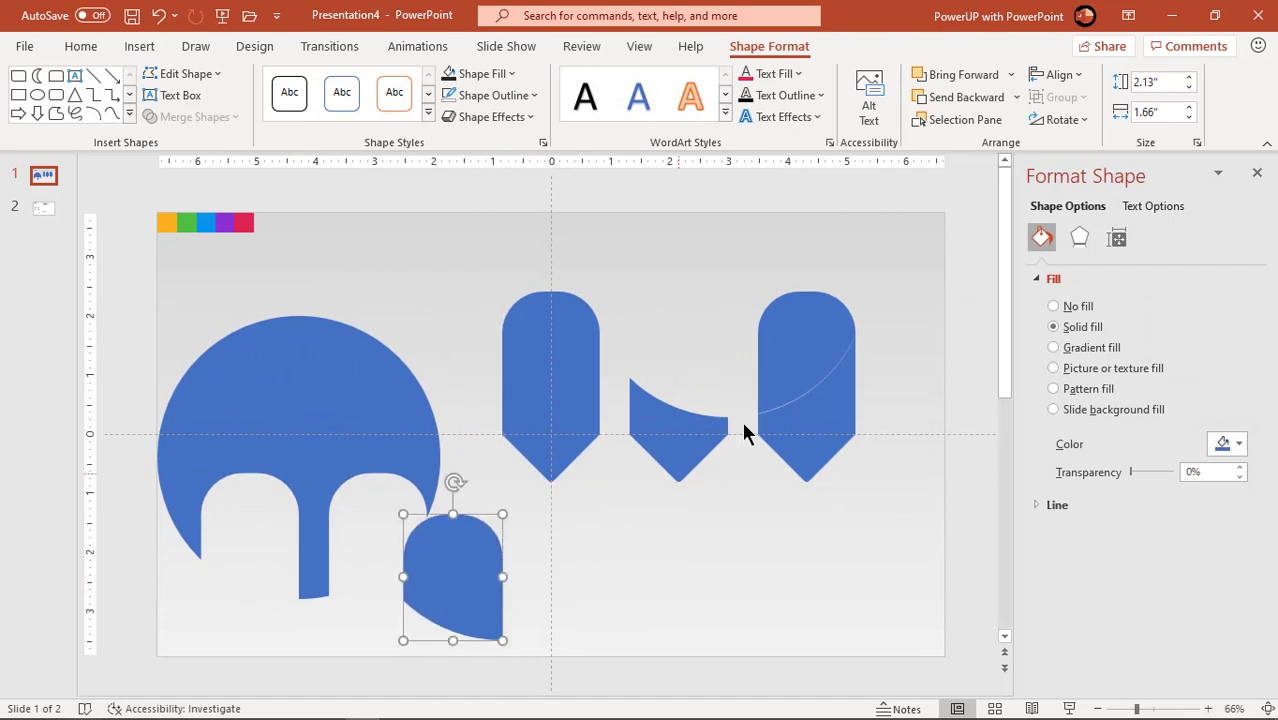
click(770, 363)
drag(770, 363, 346, 562)
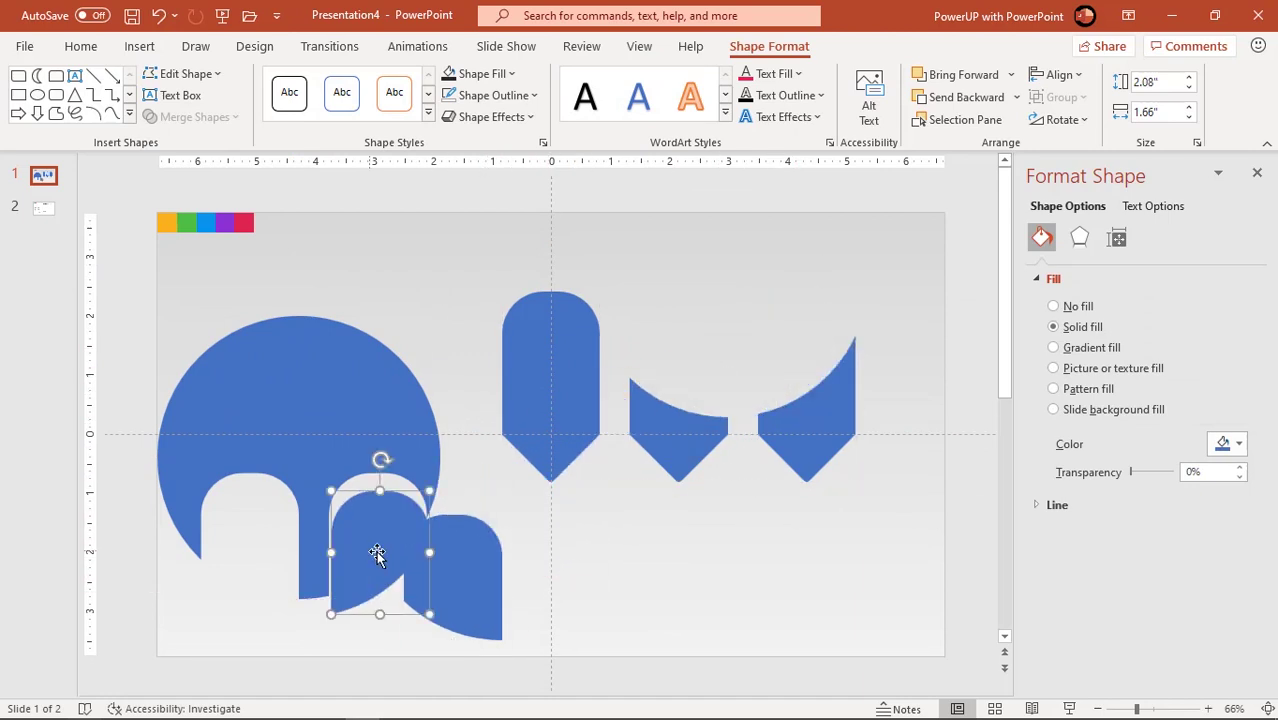
shift+click(468, 568)
shift+click(352, 410)
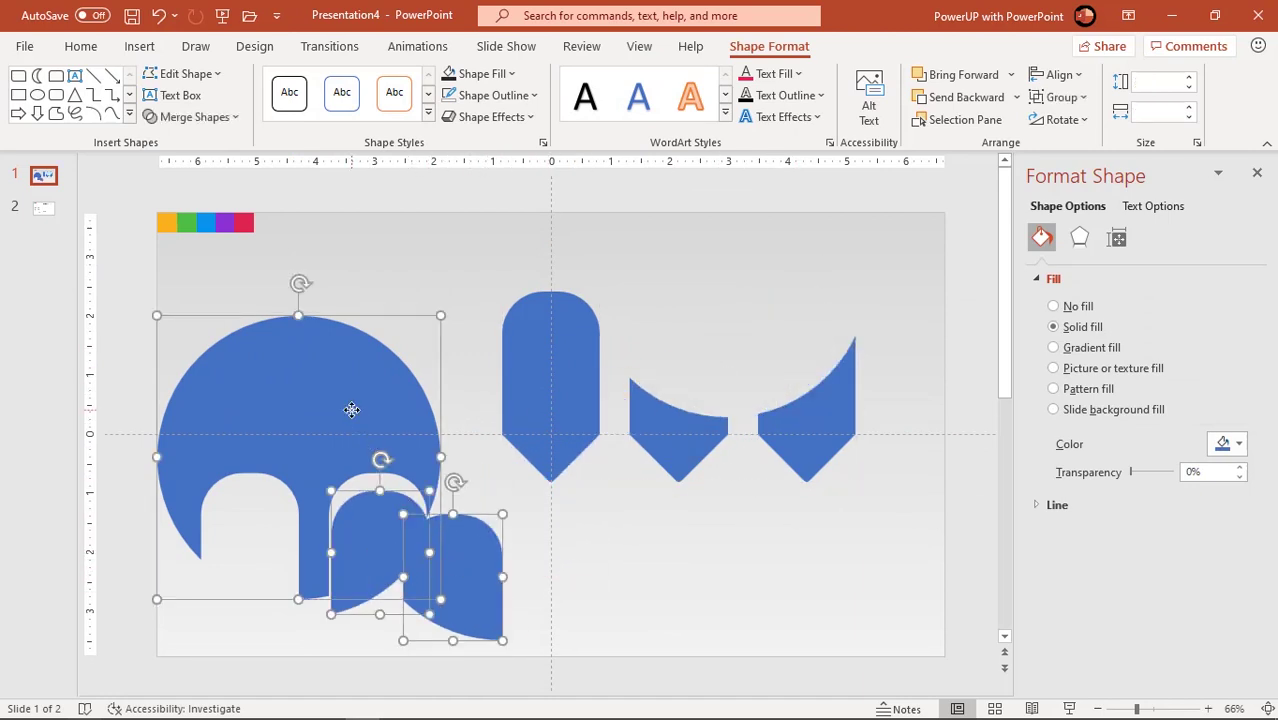
key(Delete)
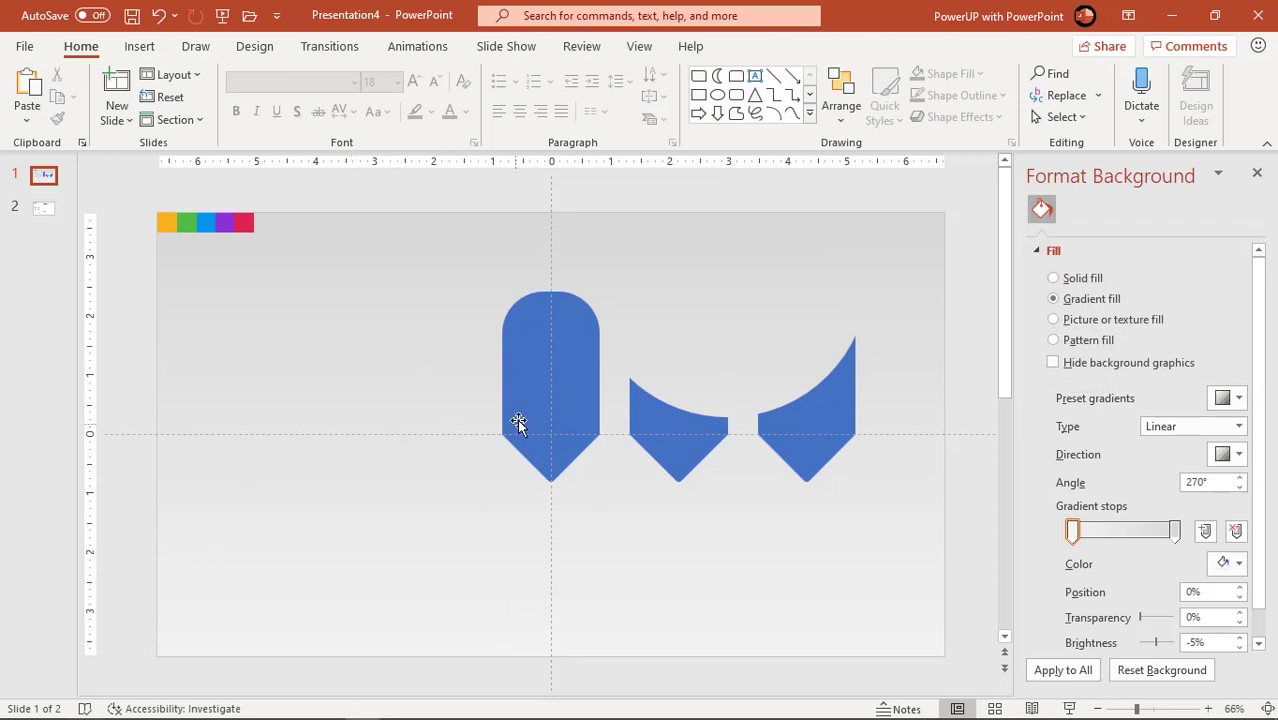
Step: Fill the tall pointed shape white
click(531, 402)
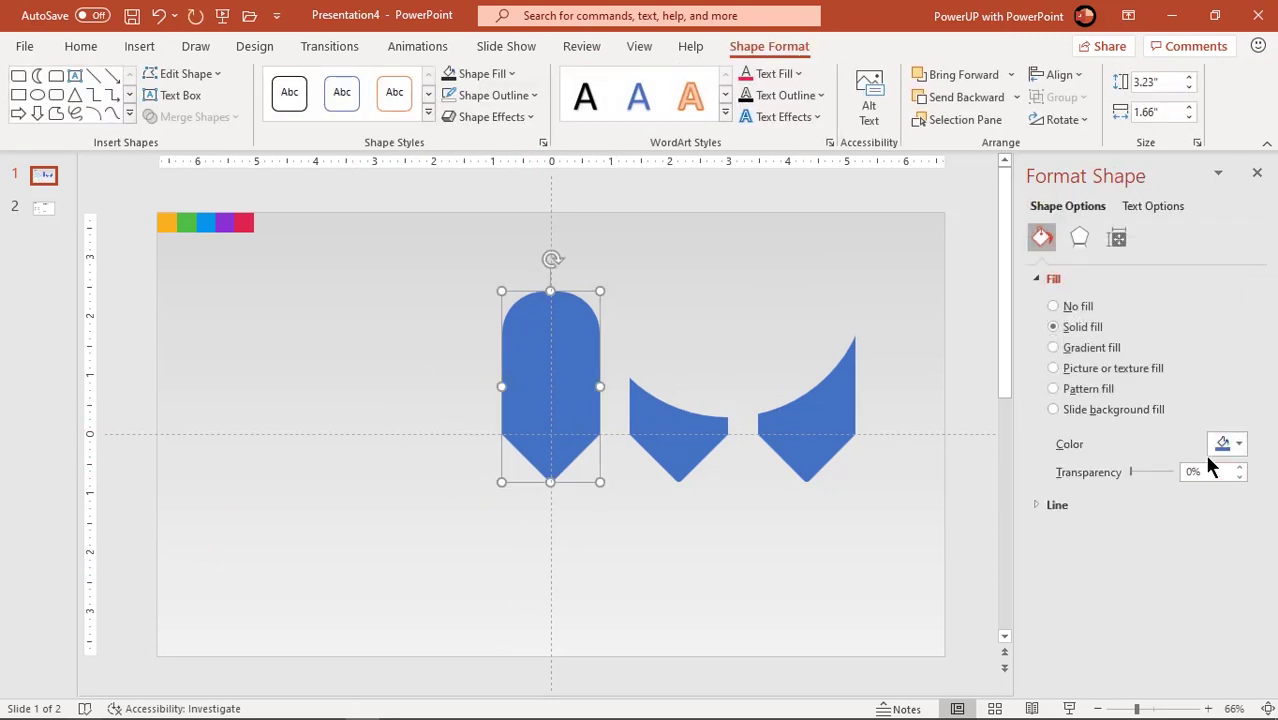
click(1228, 445)
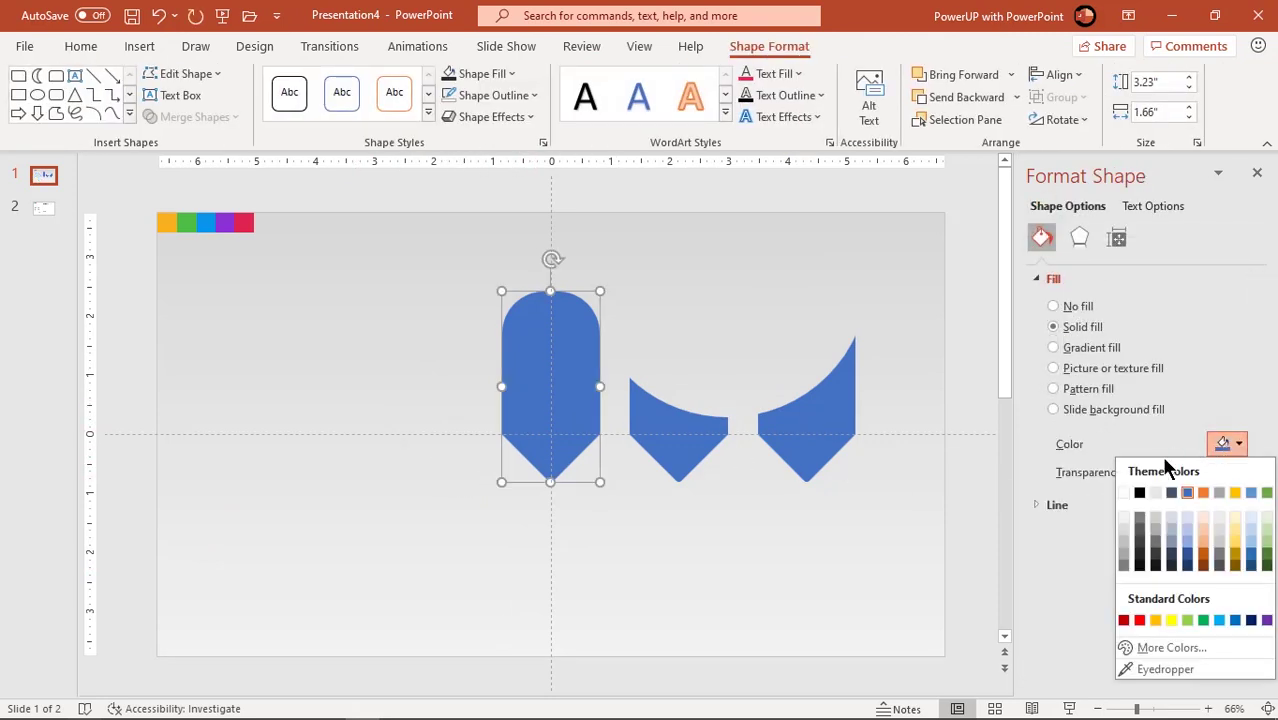
click(1124, 494)
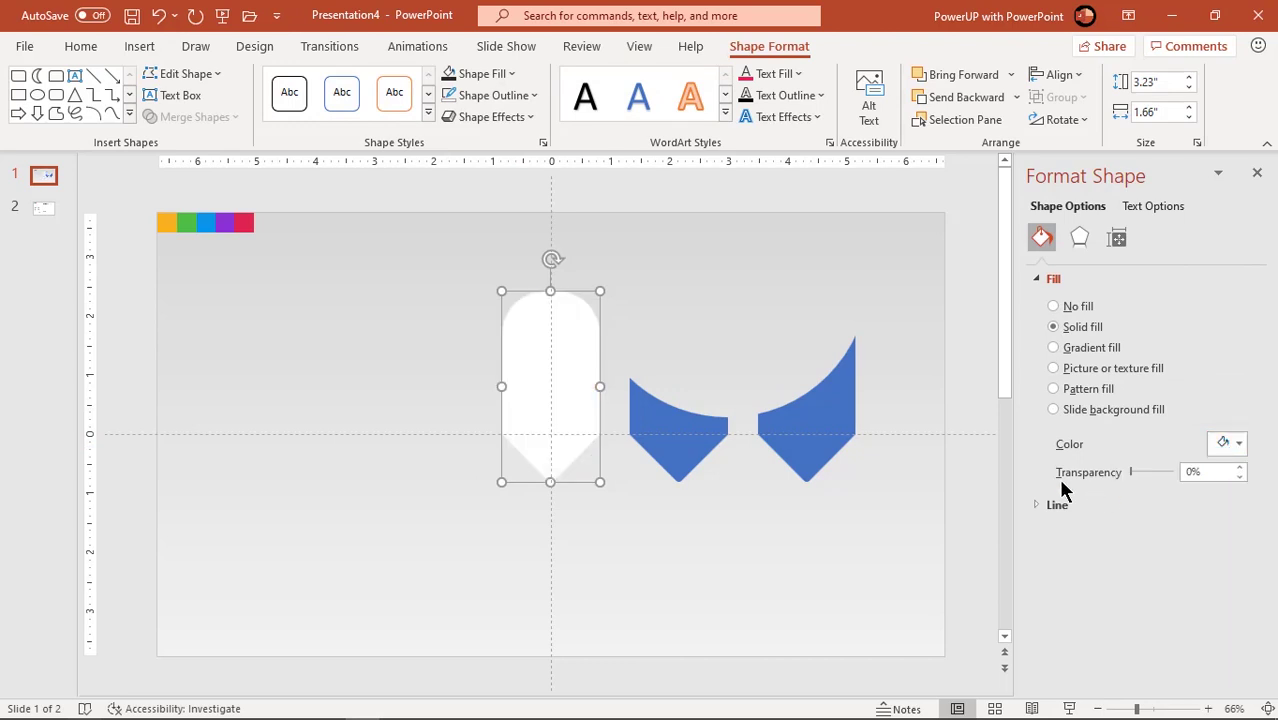
Step: Give the middle chevron an orange gradient sampled from the slide, with a lighter left stop
click(672, 434)
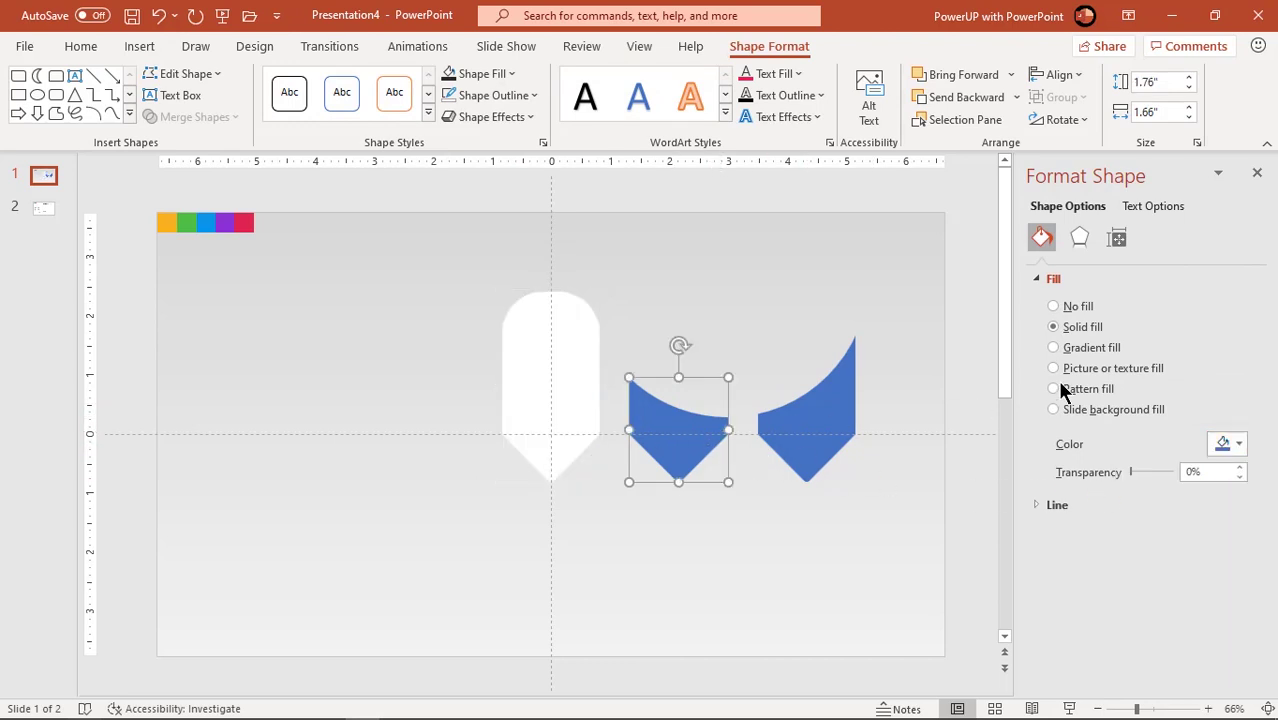
click(1090, 352)
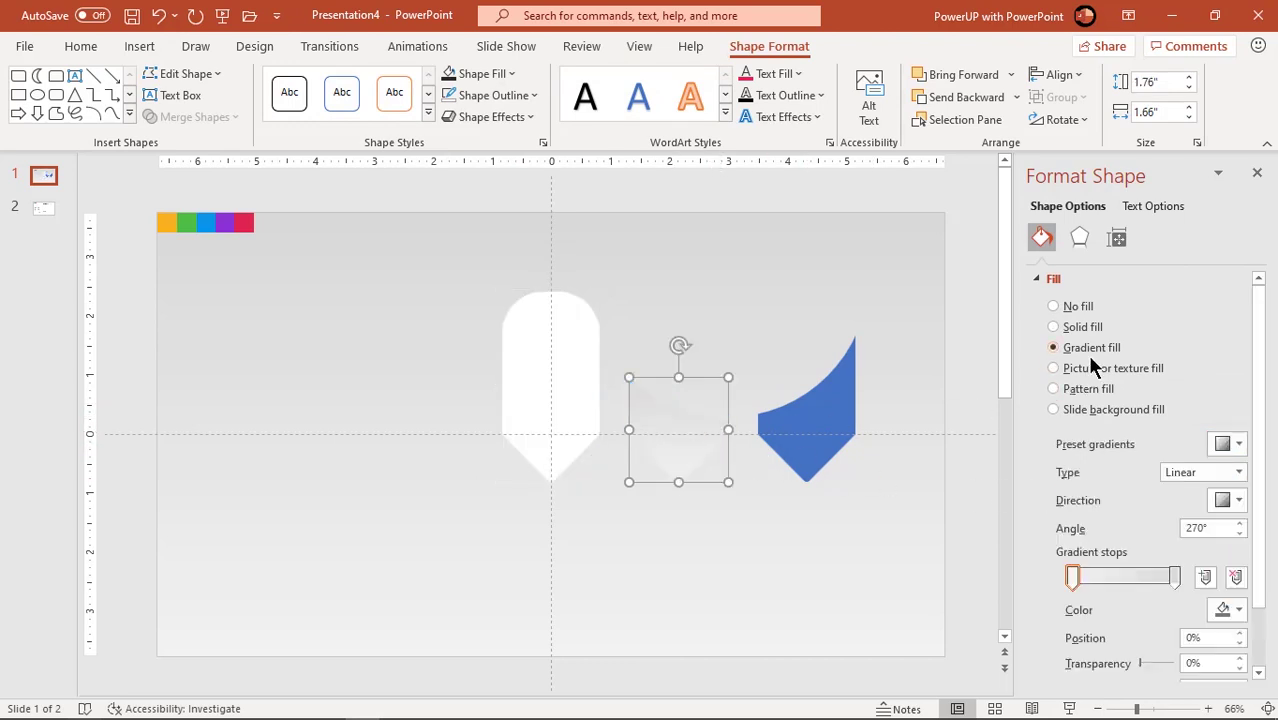
click(1228, 609)
click(1172, 586)
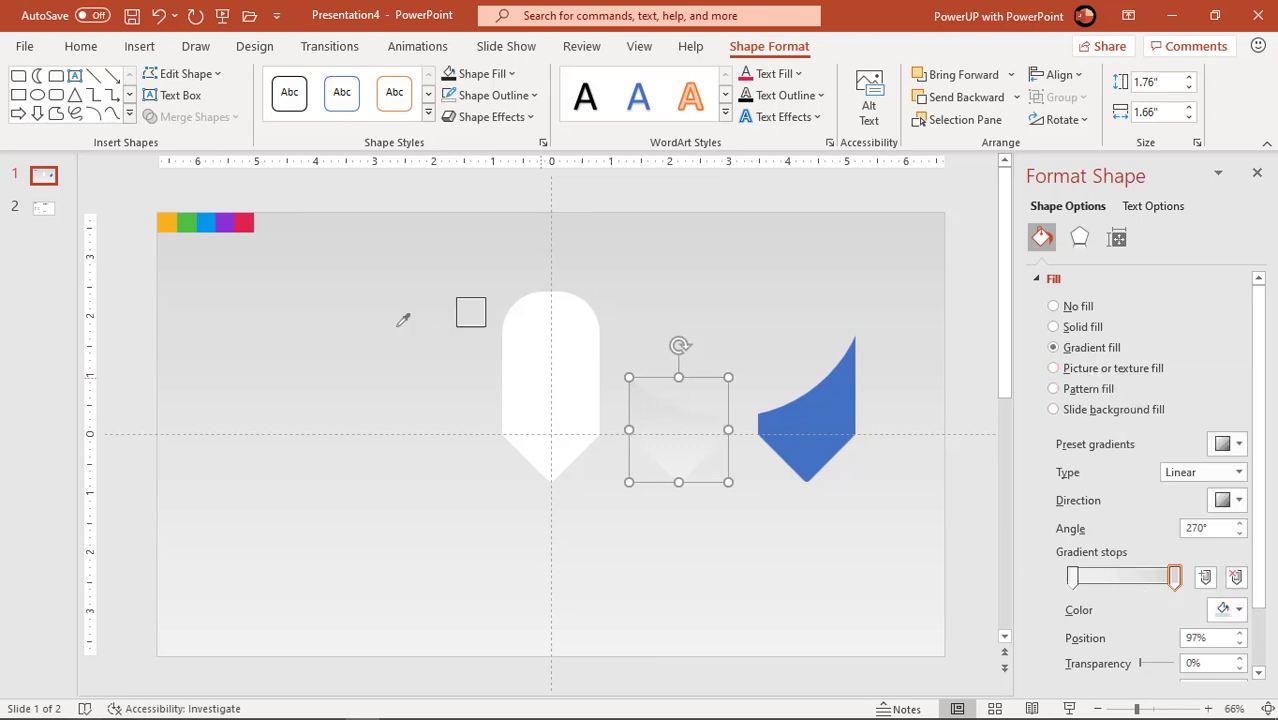
click(166, 222)
click(1073, 577)
click(1222, 609)
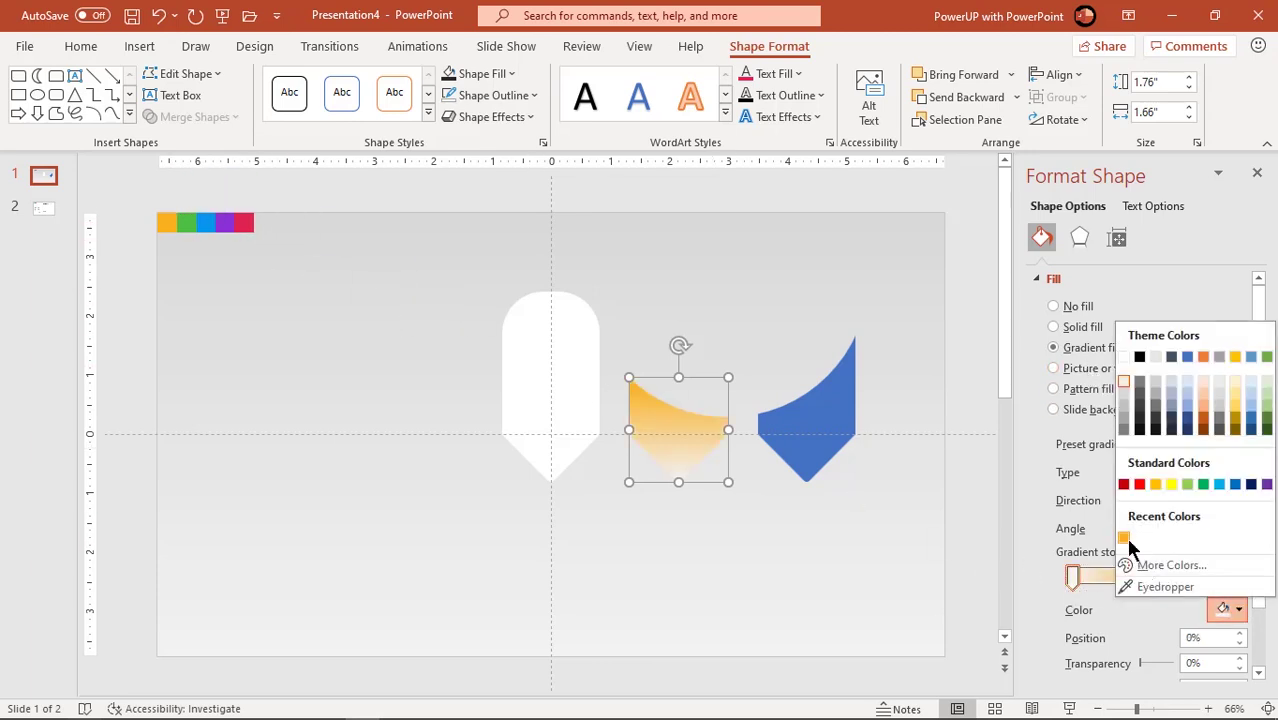
click(1126, 538)
click(1222, 609)
click(1092, 562)
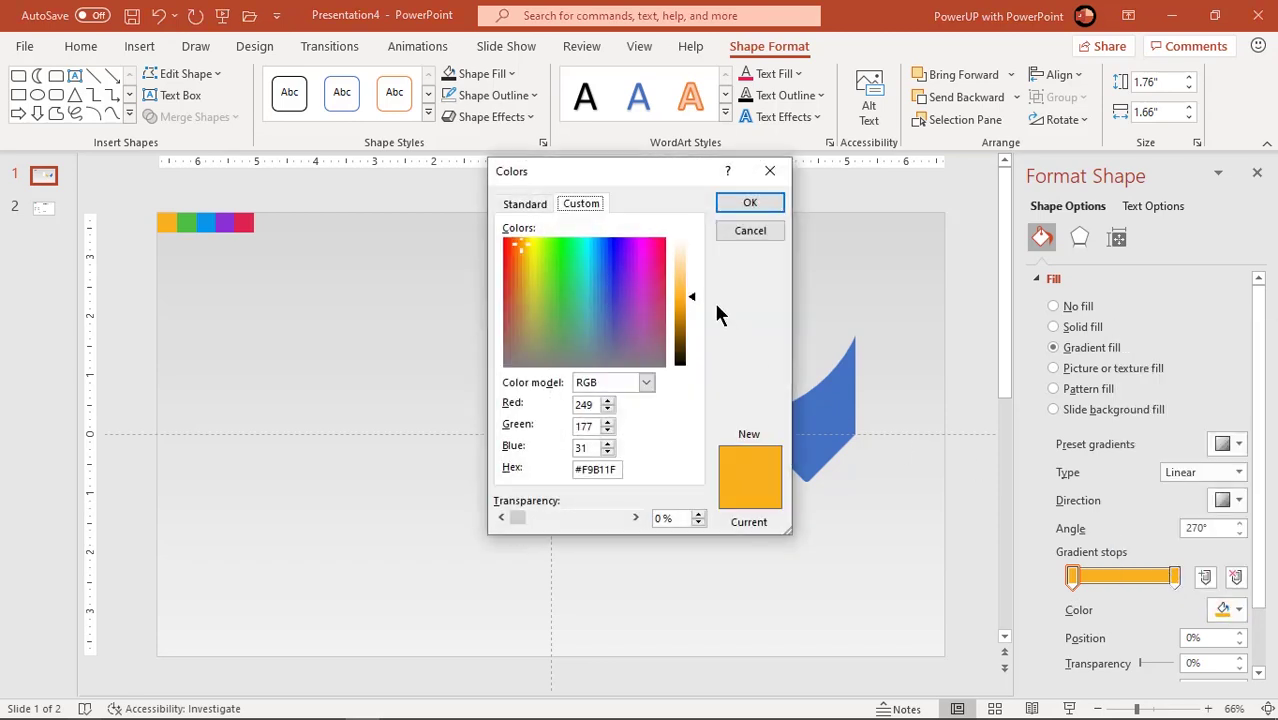
click(691, 272)
click(750, 202)
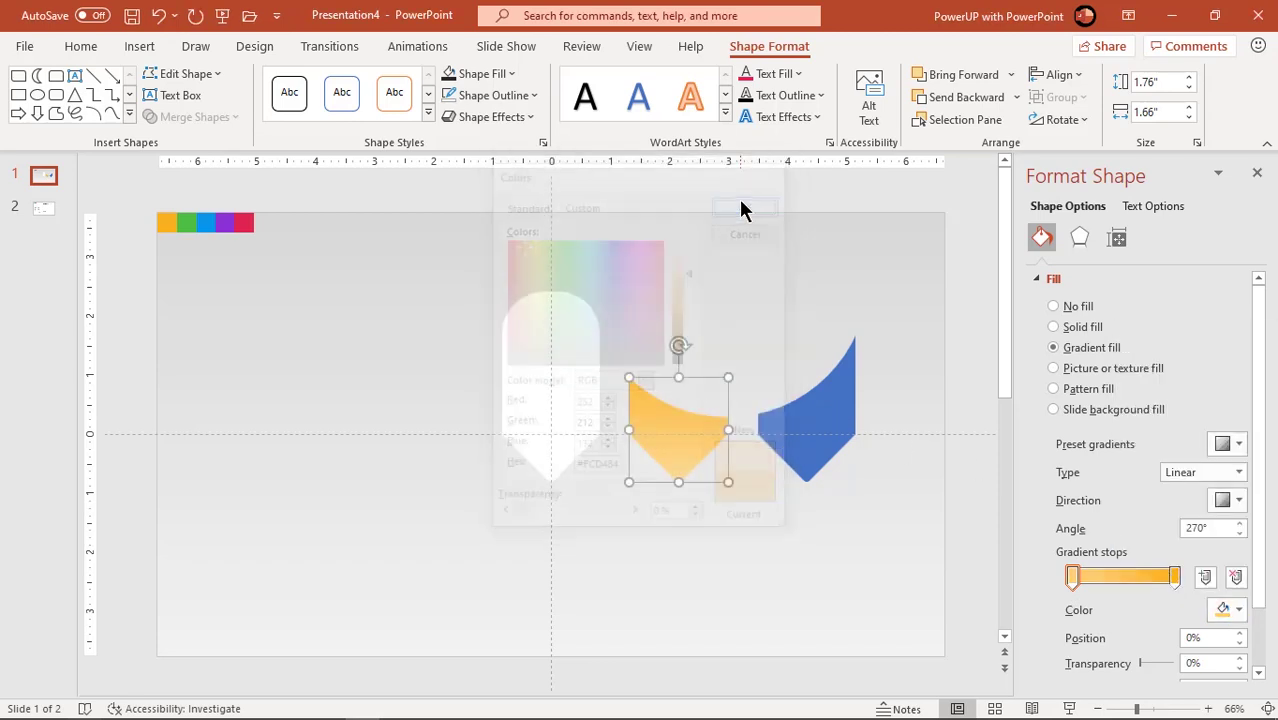
Step: Give the right chevron an orange gradient running darker toward the bottom
click(829, 428)
click(1093, 349)
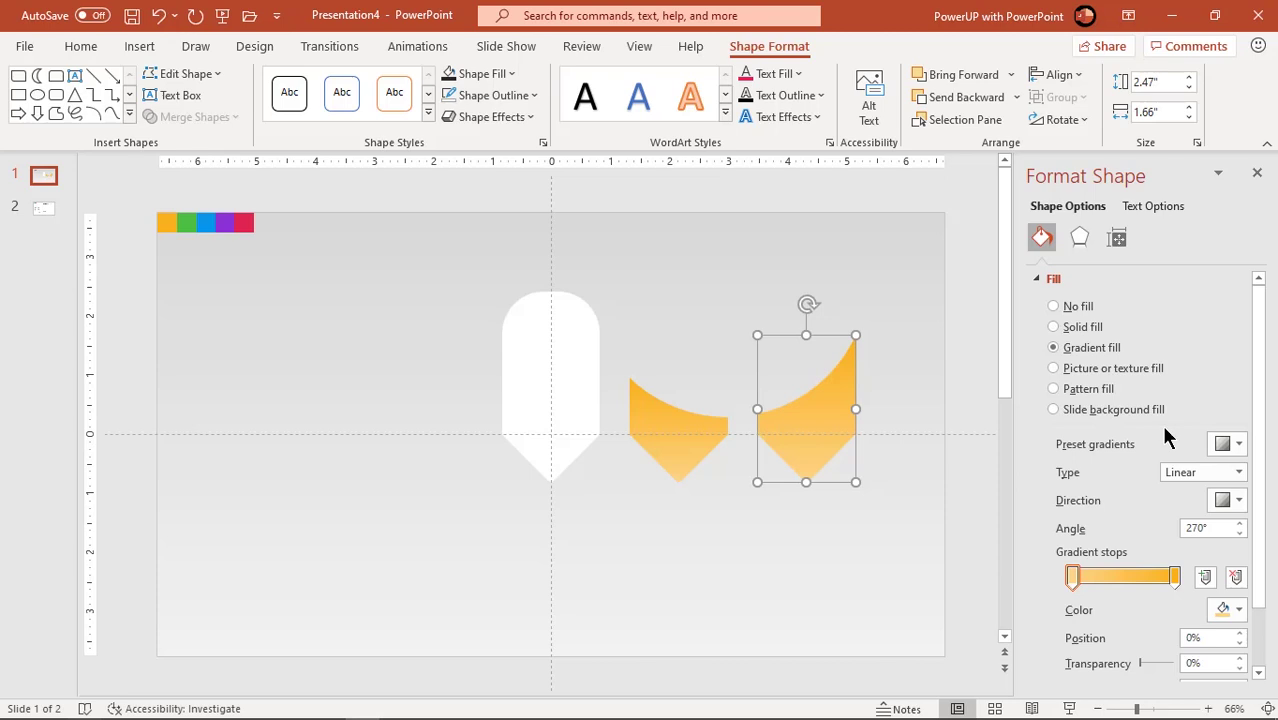
click(1228, 502)
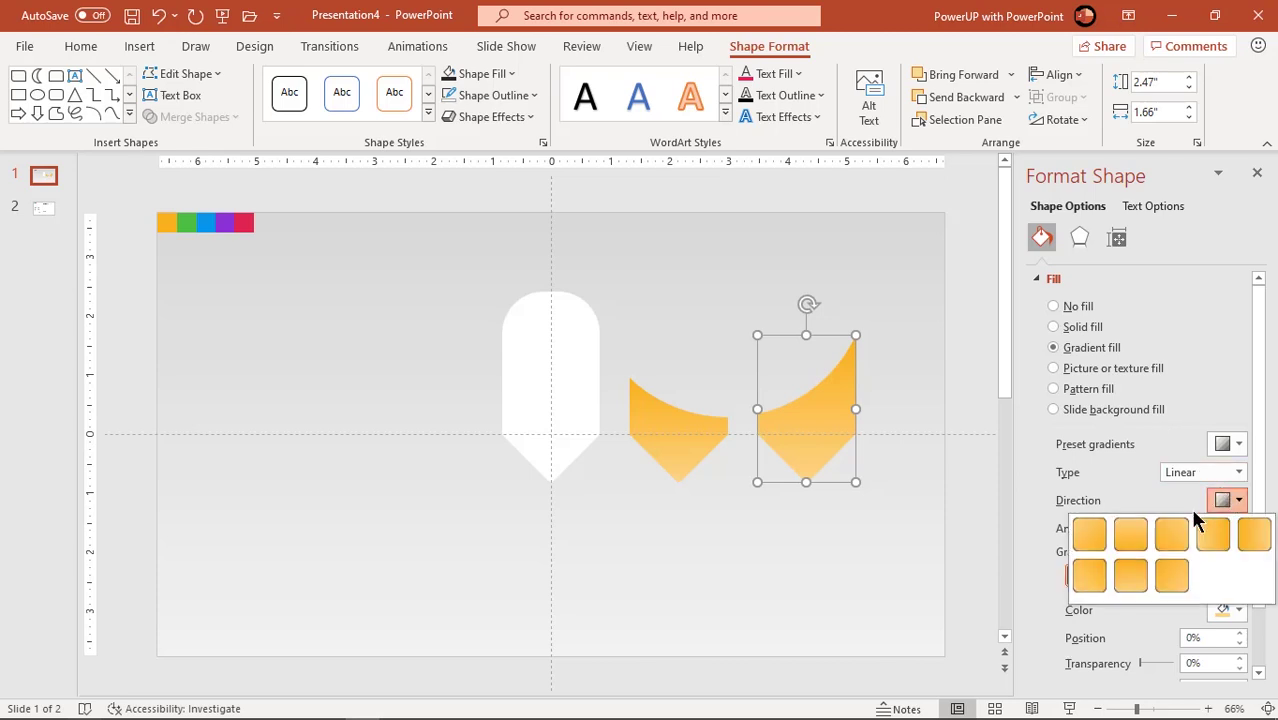
click(1133, 537)
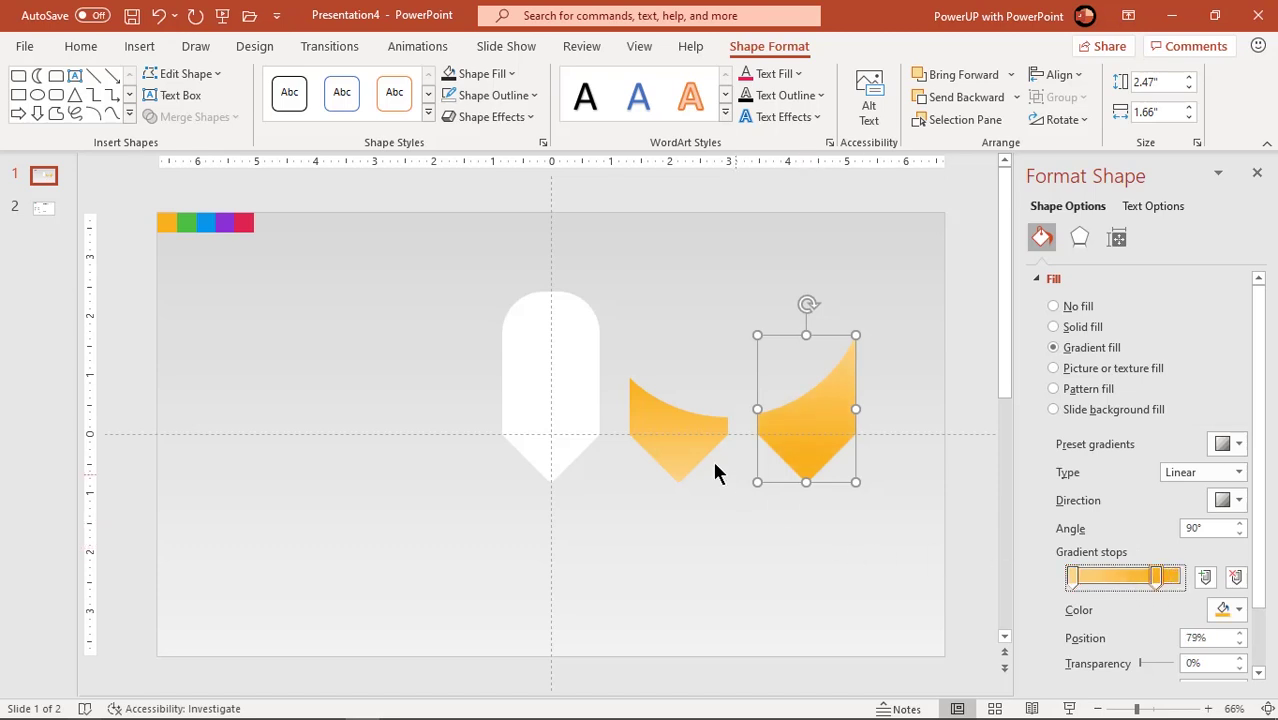
Step: Apply an outer shadow preset to both orange pieces
click(673, 442)
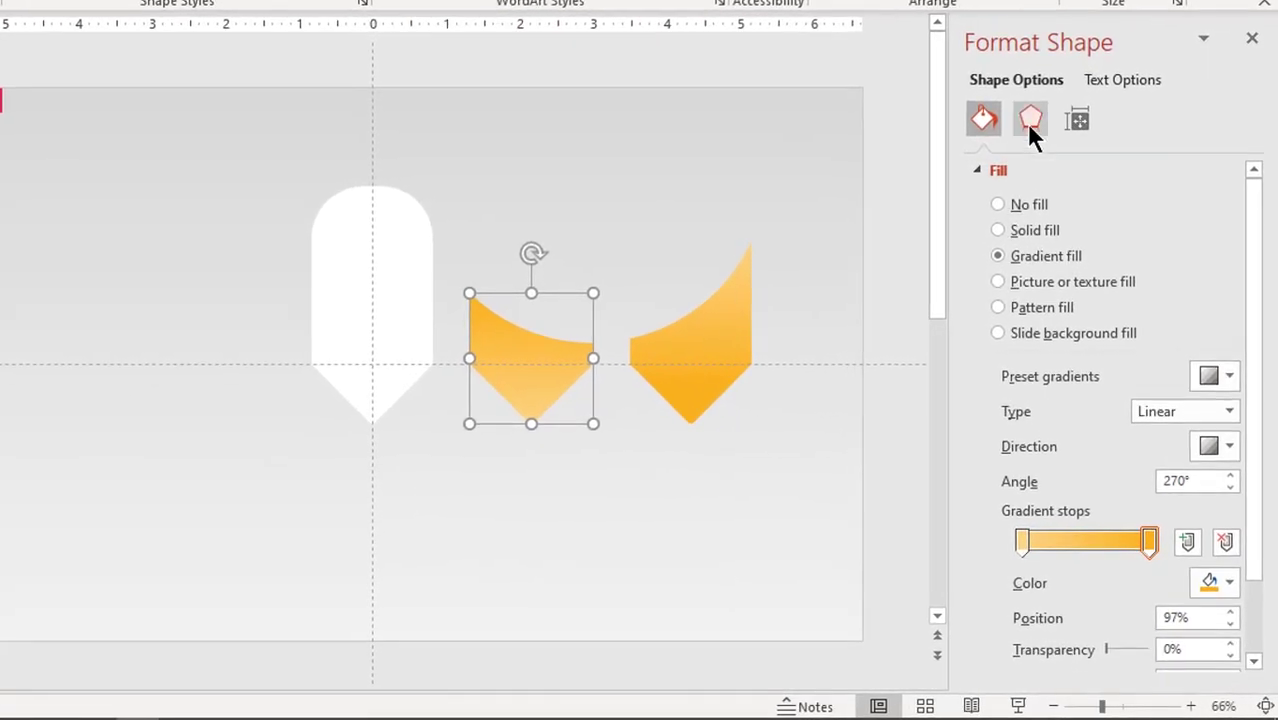
click(1045, 162)
click(1030, 172)
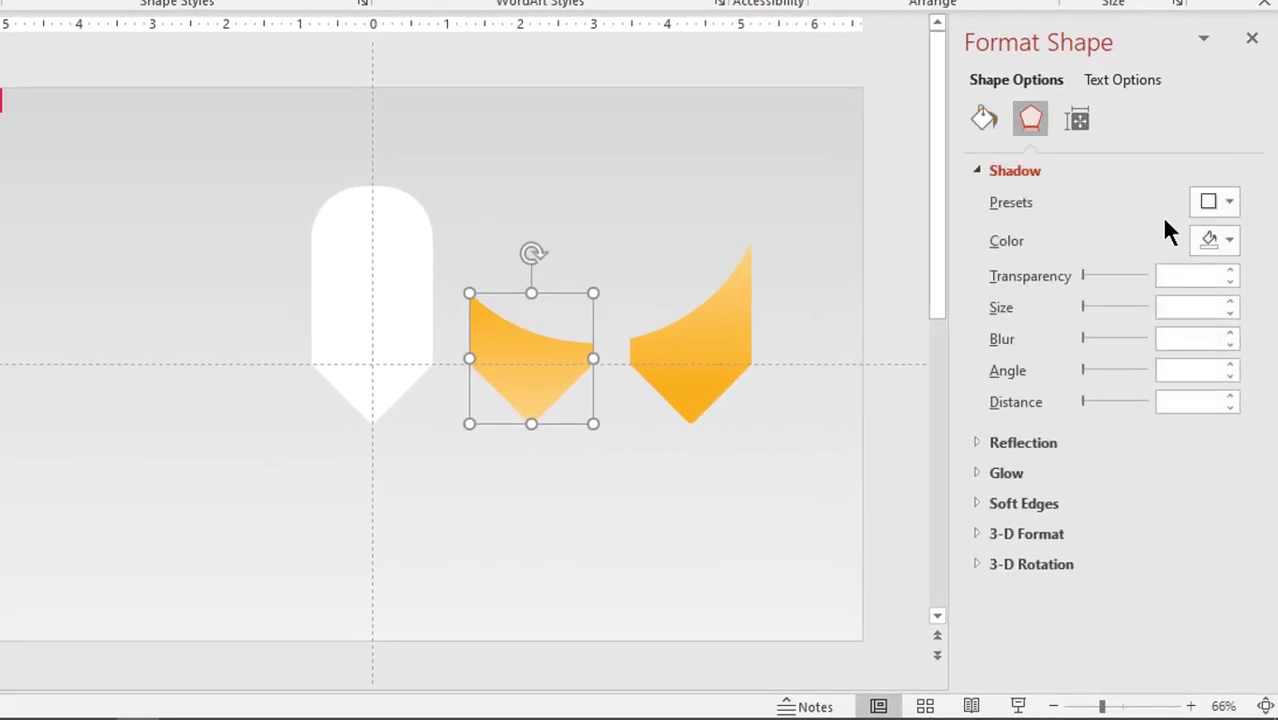
click(1218, 203)
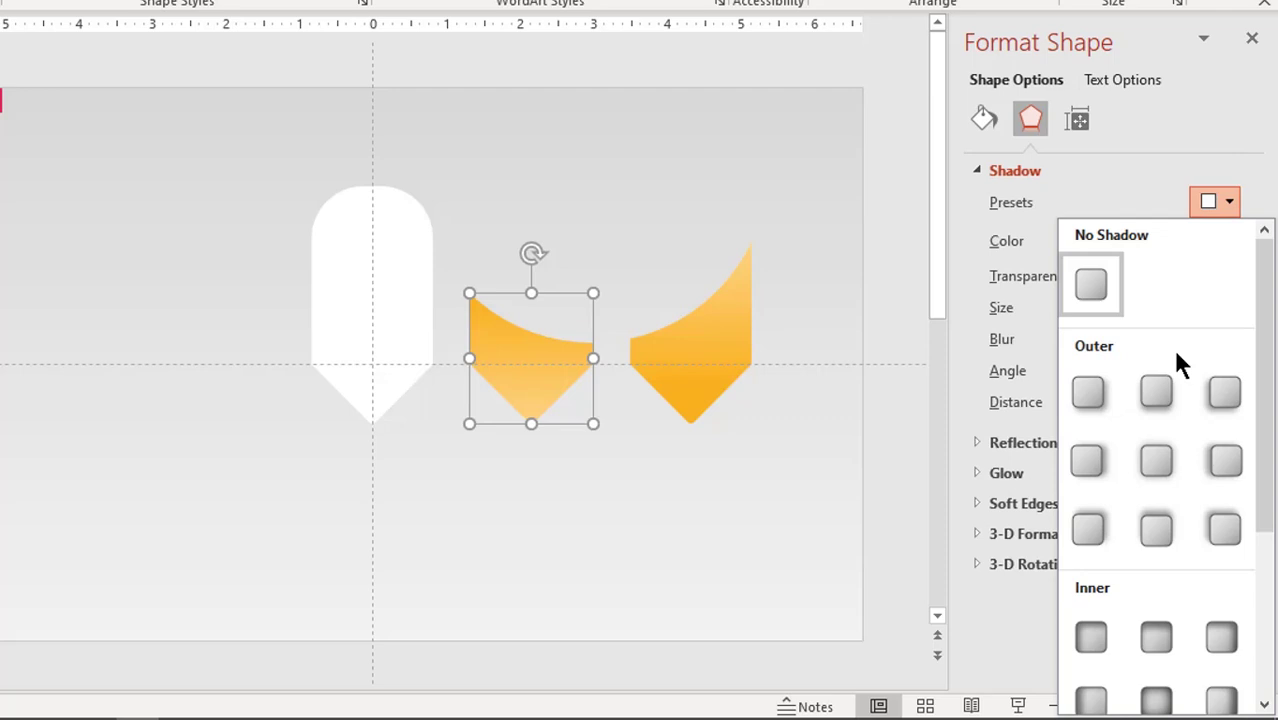
click(1156, 529)
click(717, 341)
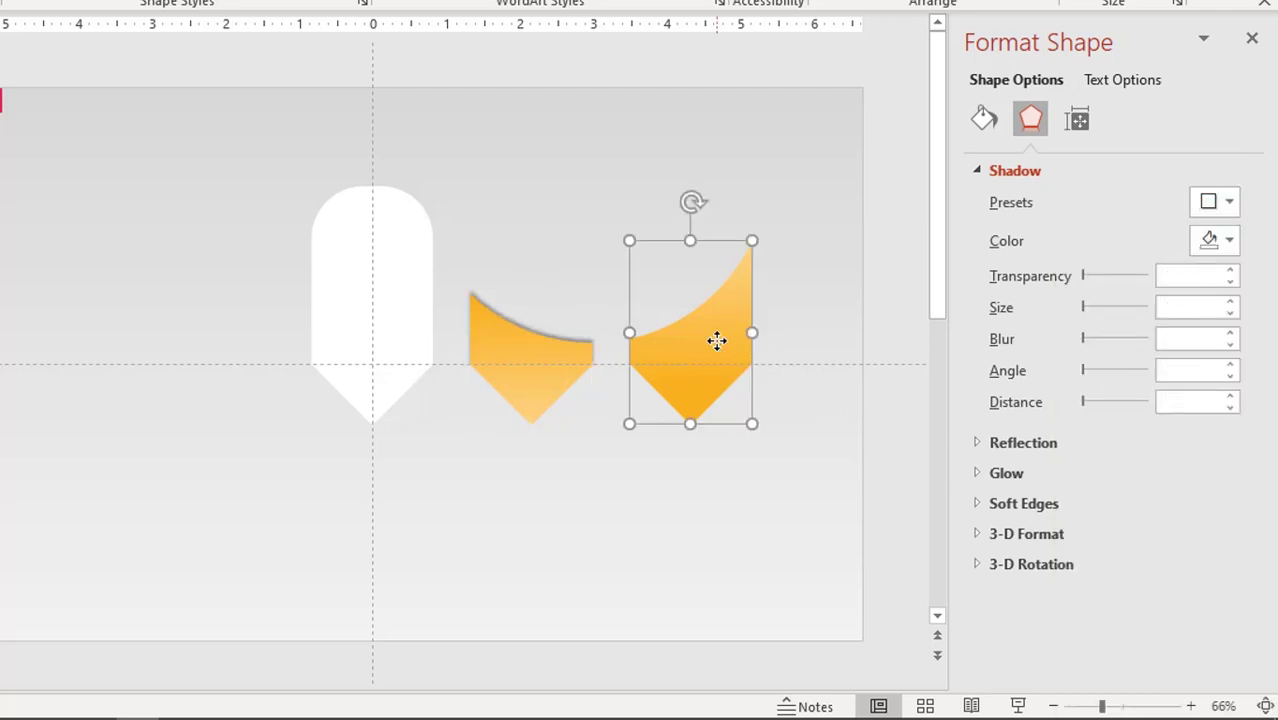
click(1213, 203)
click(1153, 518)
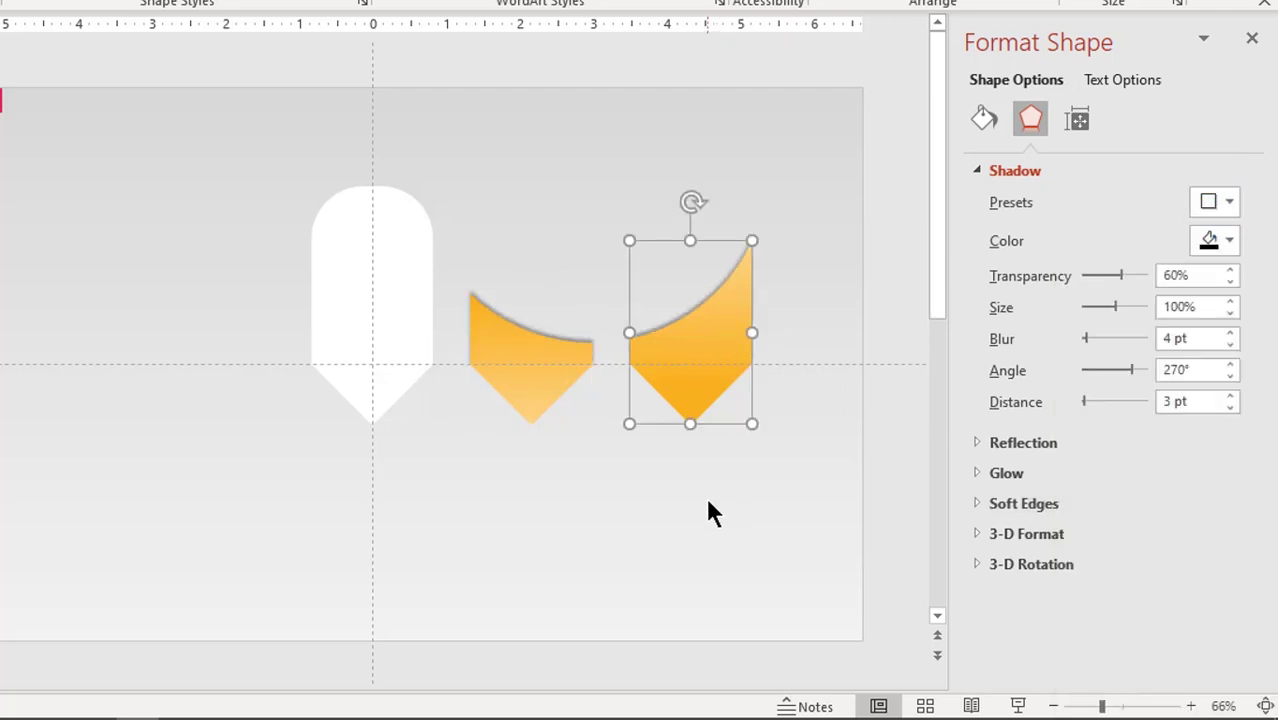
click(548, 531)
Step: Stack both orange pieces onto the white tab with the right piece brought to front
drag(545, 368, 391, 367)
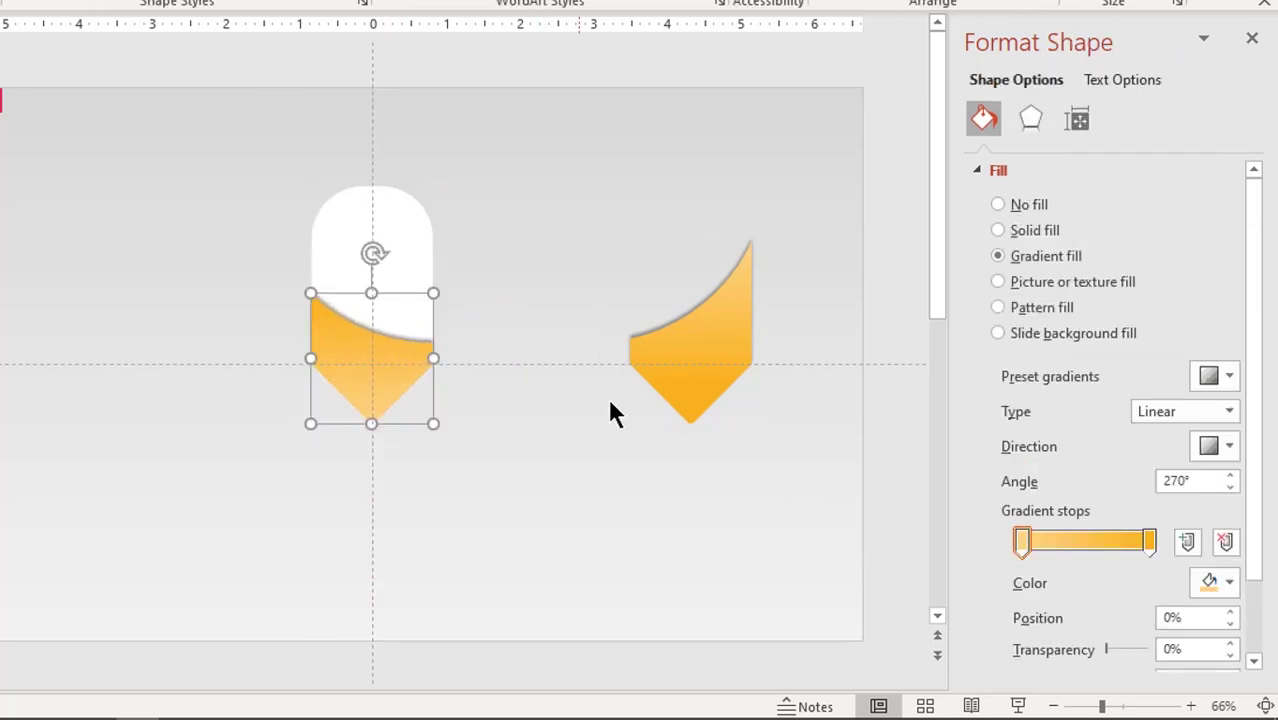
drag(708, 348, 388, 354)
right_click(473, 375)
click(541, 420)
ctrl+scroll(388, 357, up, 5)
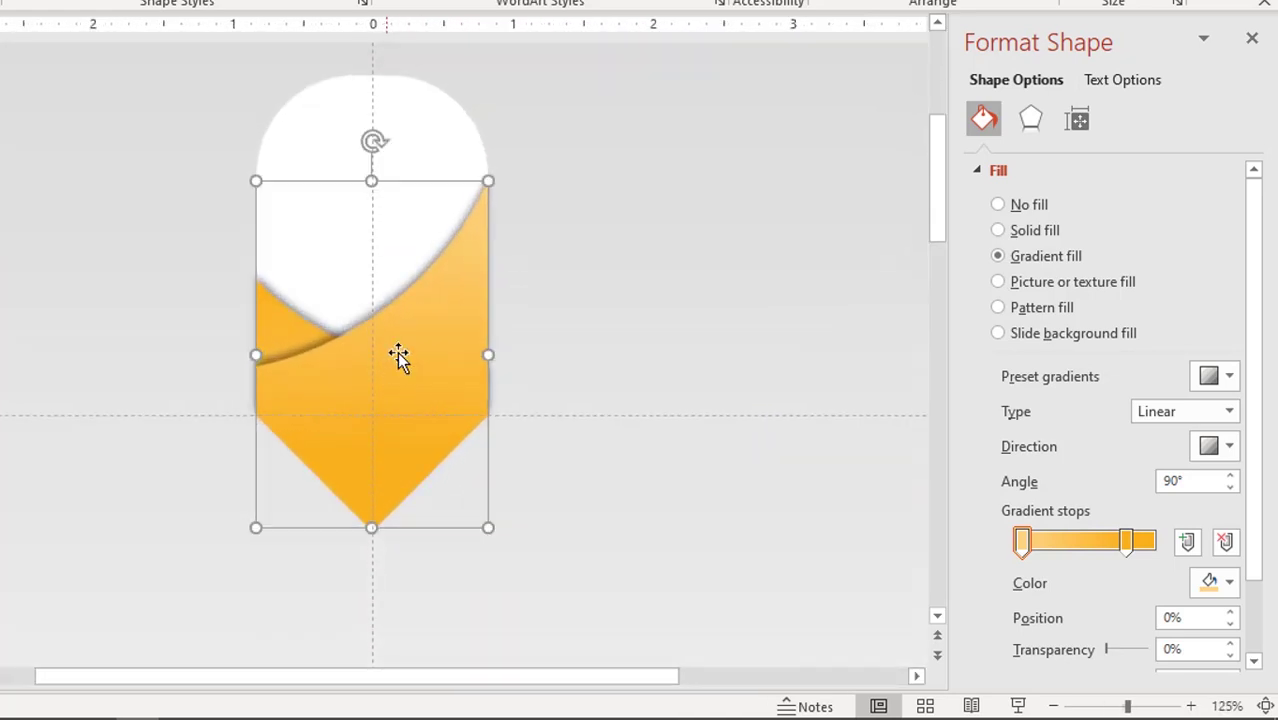
click(680, 333)
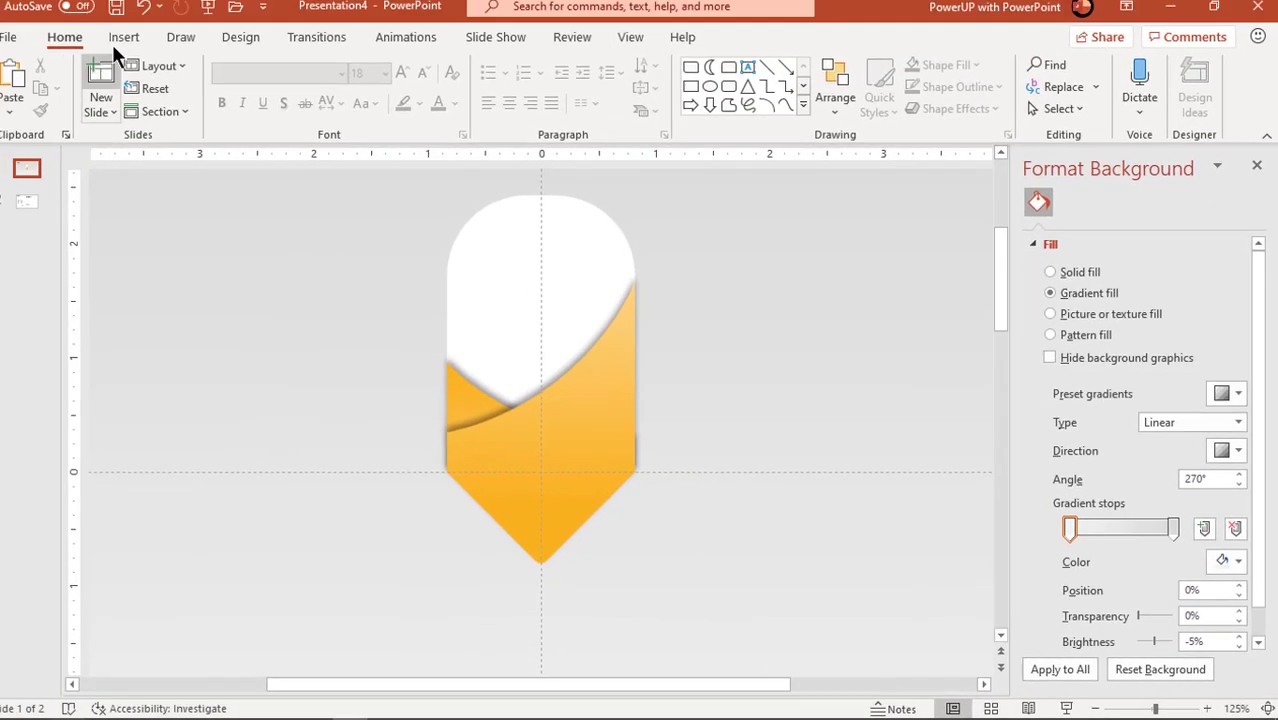
Step: Draw a tall rectangle and tilt it diagonally across the orange piece
click(141, 50)
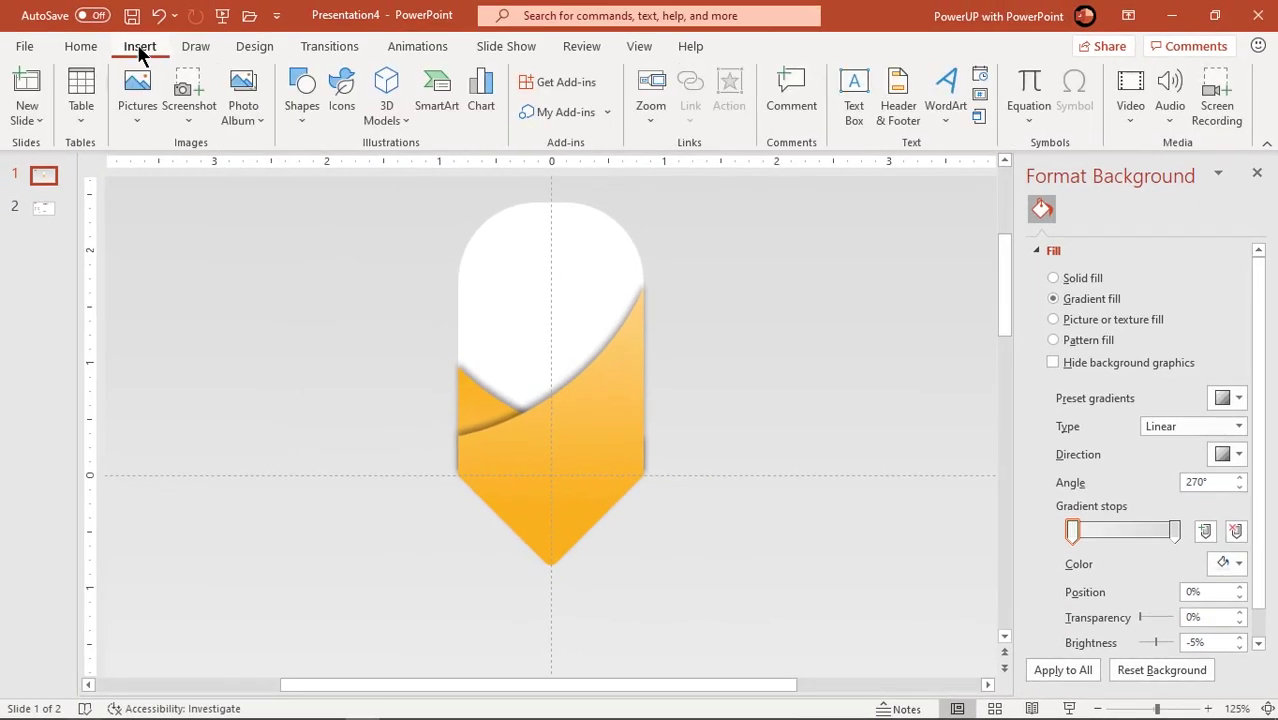
click(299, 100)
click(408, 170)
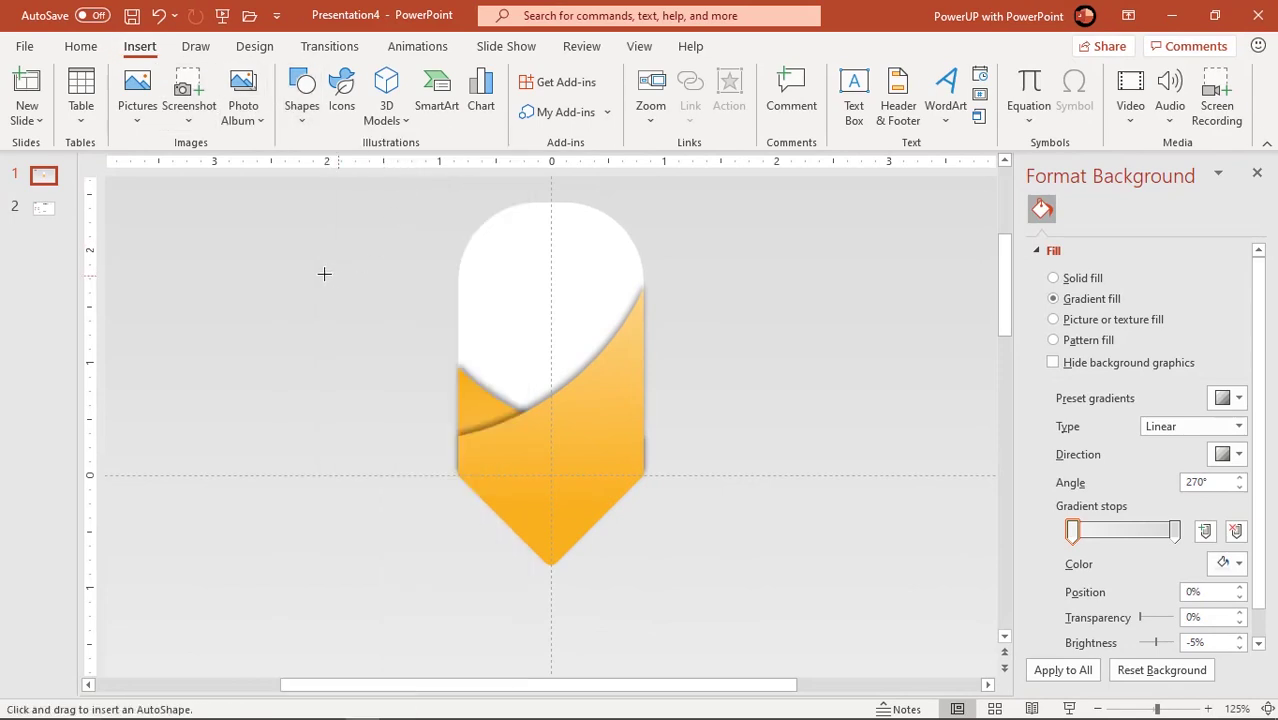
mouse_move(321, 270)
mouse_down()
mouse_move(407, 534)
mouse_move(432, 566)
mouse_up()
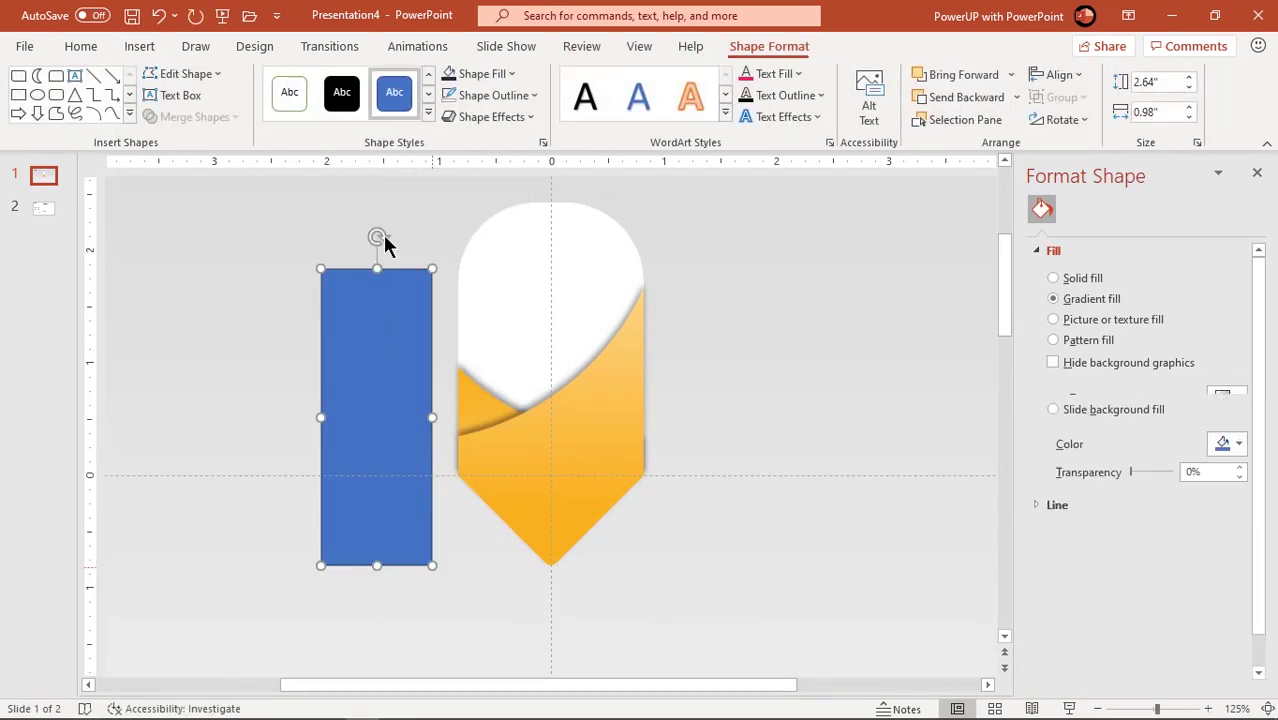
drag(377, 228, 455, 262)
drag(366, 372, 625, 431)
drag(706, 310, 732, 319)
Step: Subtract the tilted rectangle from the orange fold piece
click(468, 396)
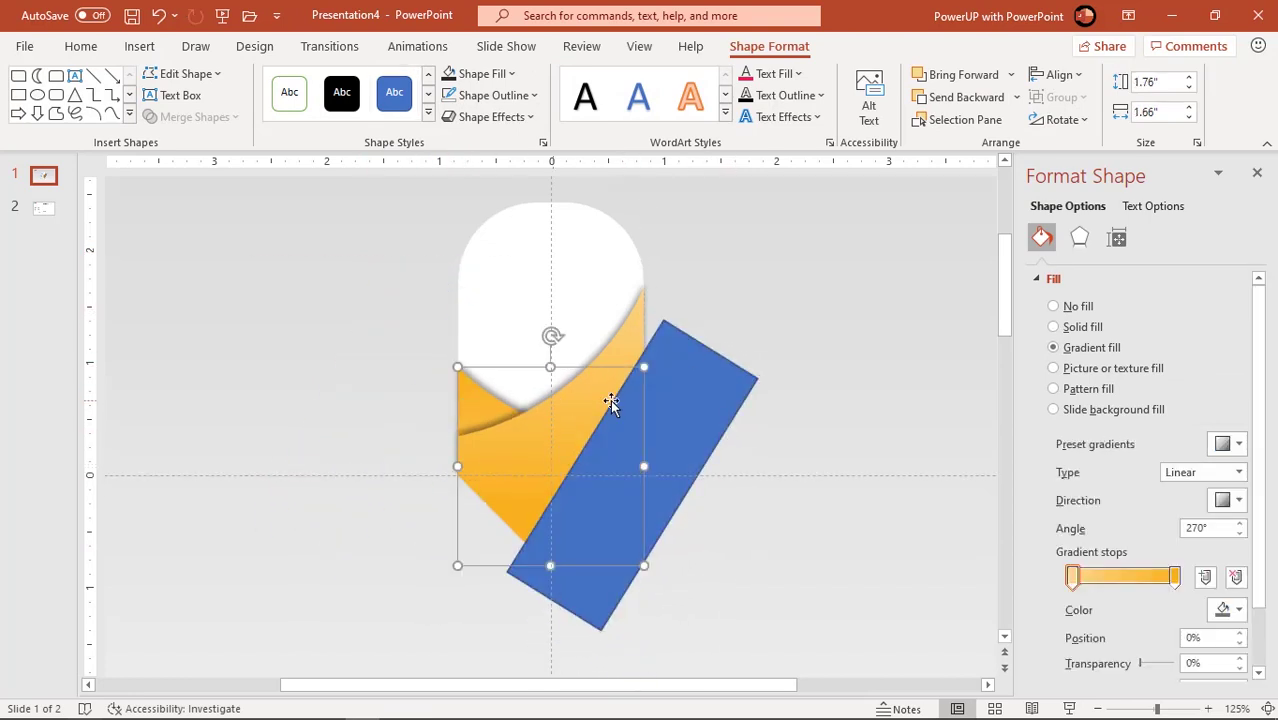
shift+click(698, 392)
click(221, 125)
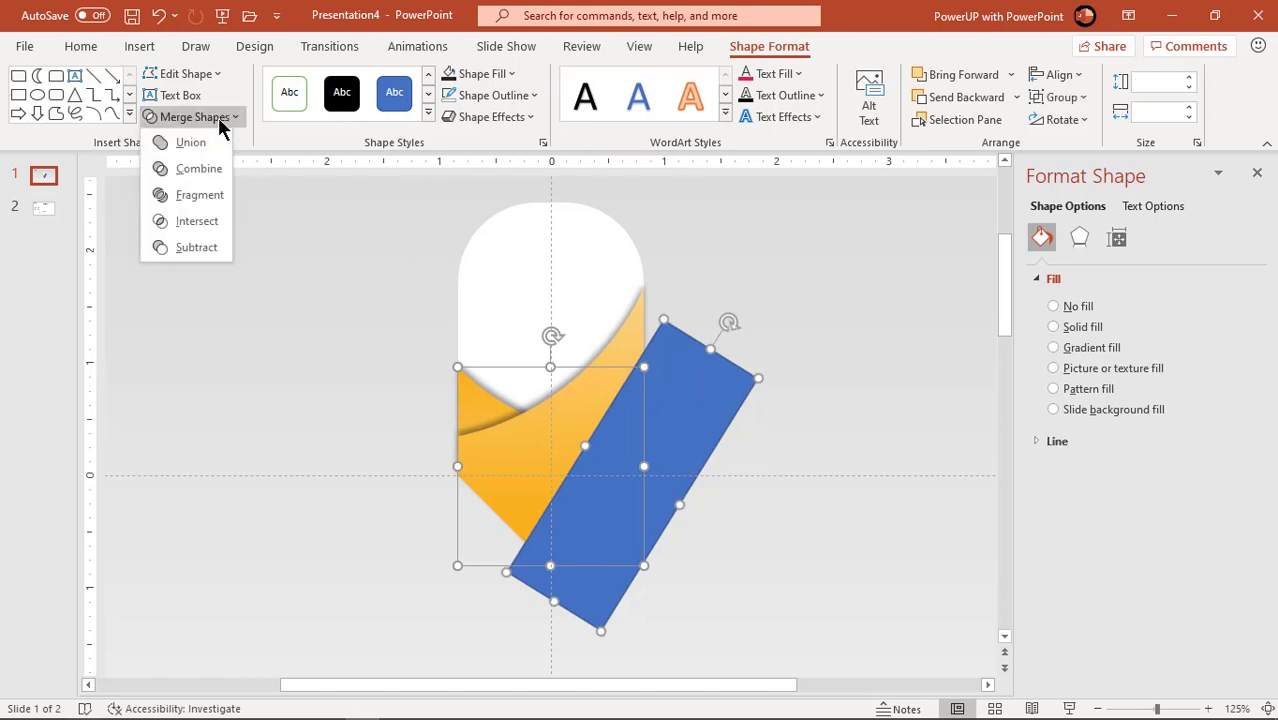
click(192, 247)
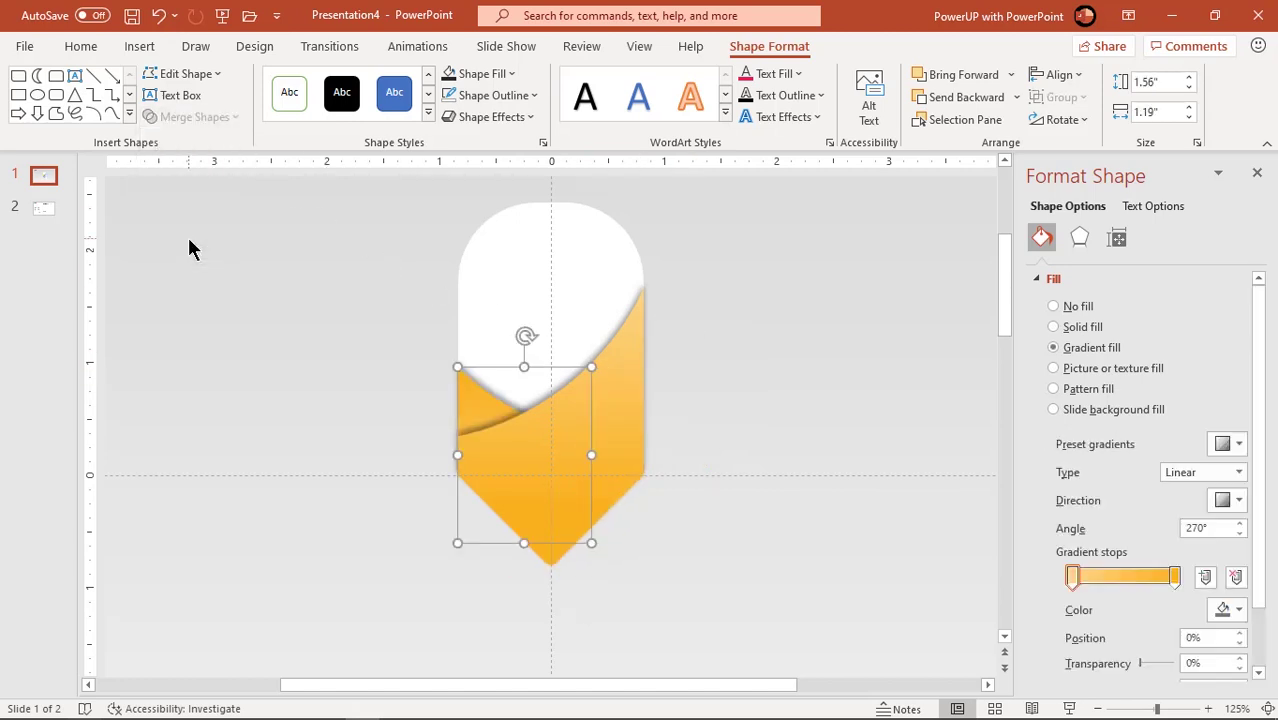
click(282, 387)
click(487, 375)
Step: Marquee-select all the pieces of the pointed tab
scroll(483, 405, down, 1)
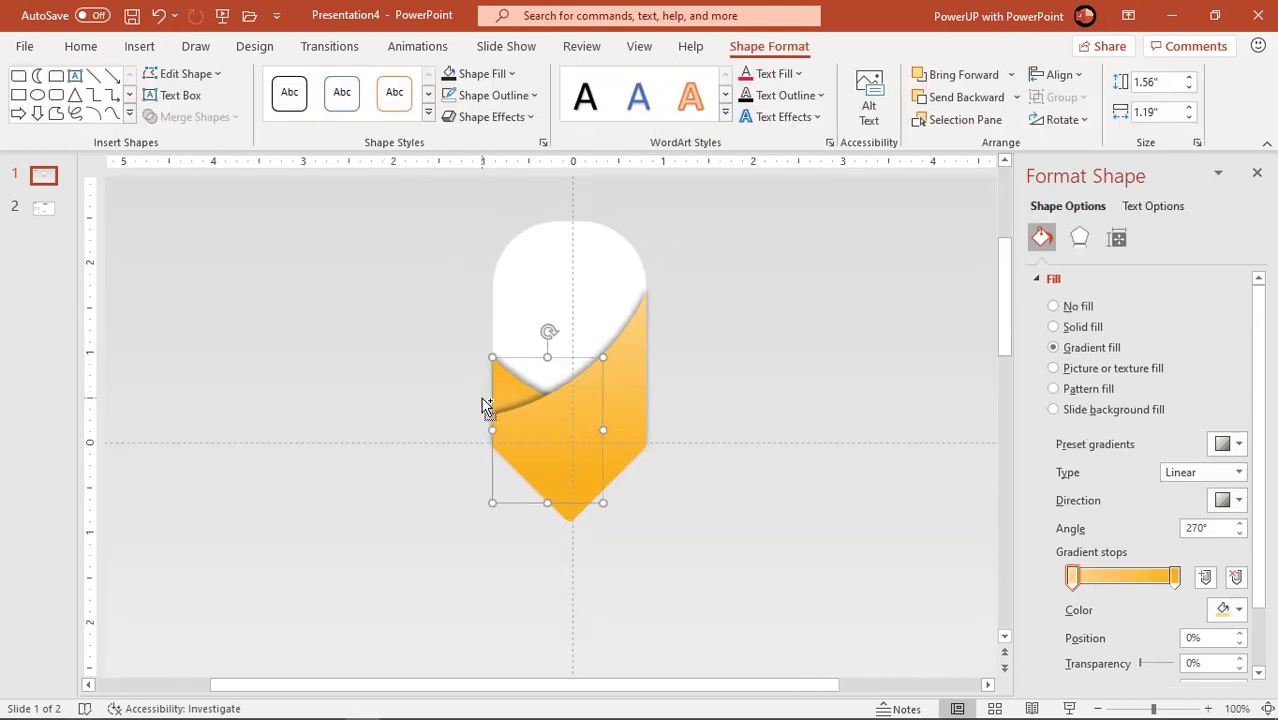
scroll(485, 405, down, 2)
click(633, 509)
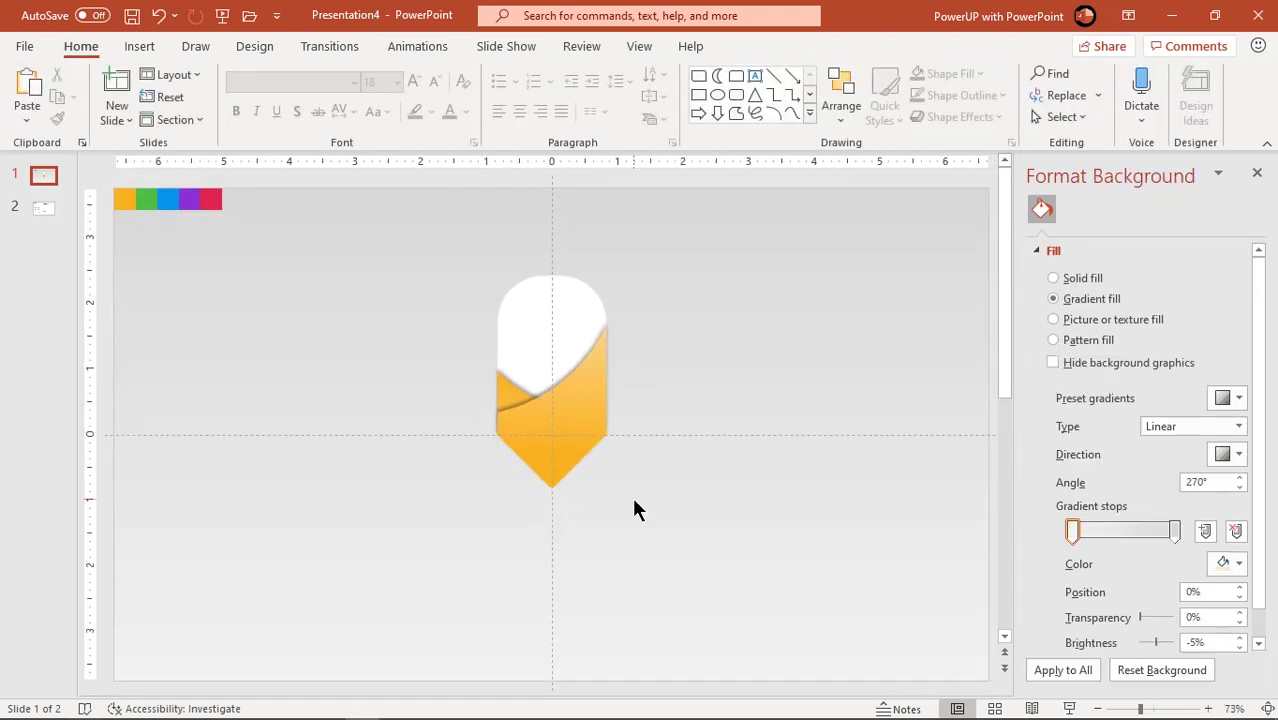
mouse_move(665, 518)
mouse_down()
mouse_move(494, 262)
mouse_move(468, 248)
mouse_up()
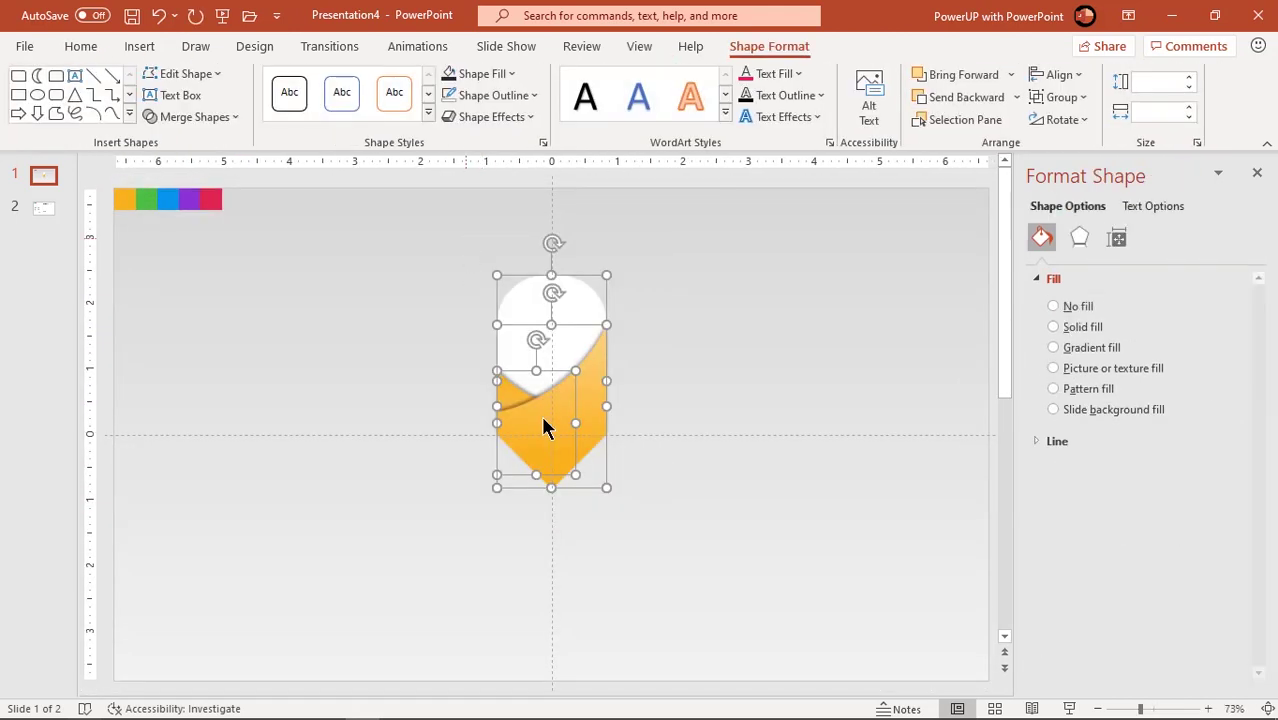
Step: Group the tab's pieces and duplicate it into a row of five evenly spaced tabs
right_click(543, 427)
mouse_move(600, 183)
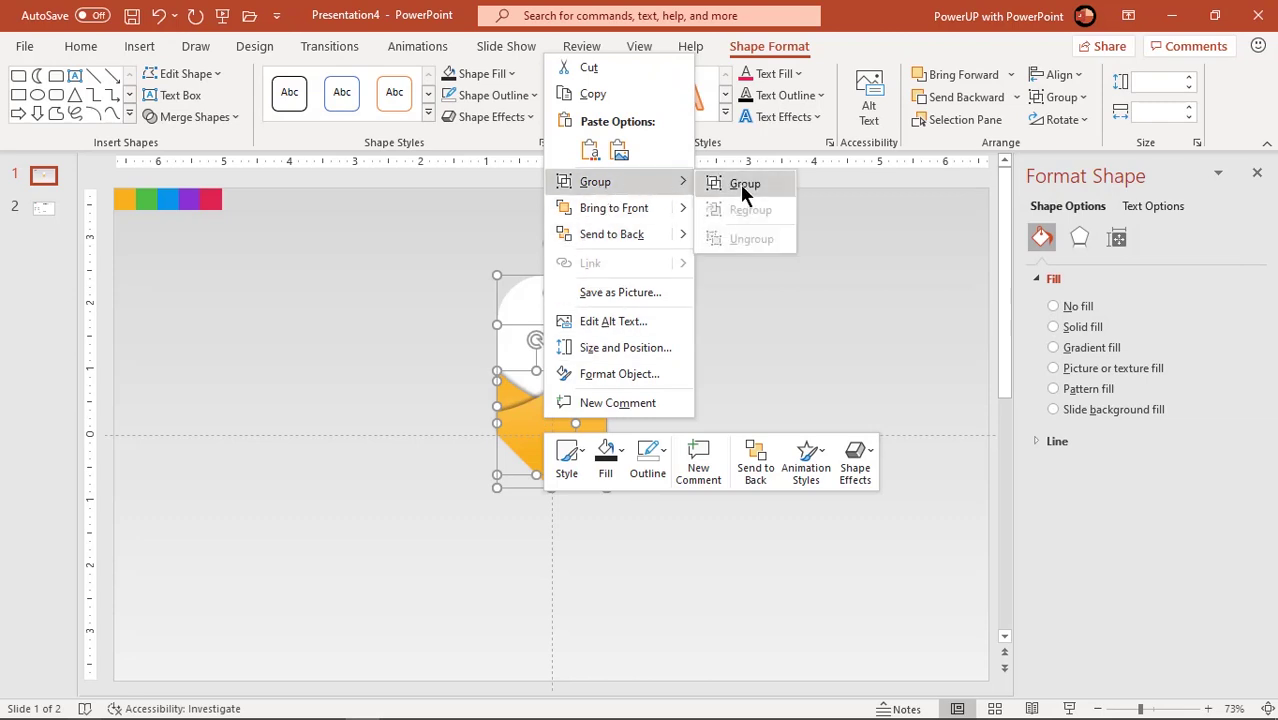
click(745, 184)
mouse_move(579, 391)
mouse_down()
mouse_move(539, 414)
mouse_move(280, 443)
mouse_move(286, 455)
mouse_move(428, 457)
mouse_move(429, 446)
mouse_up()
key(ctrl+d)
key(ctrl+d)
key(ctrl+d)
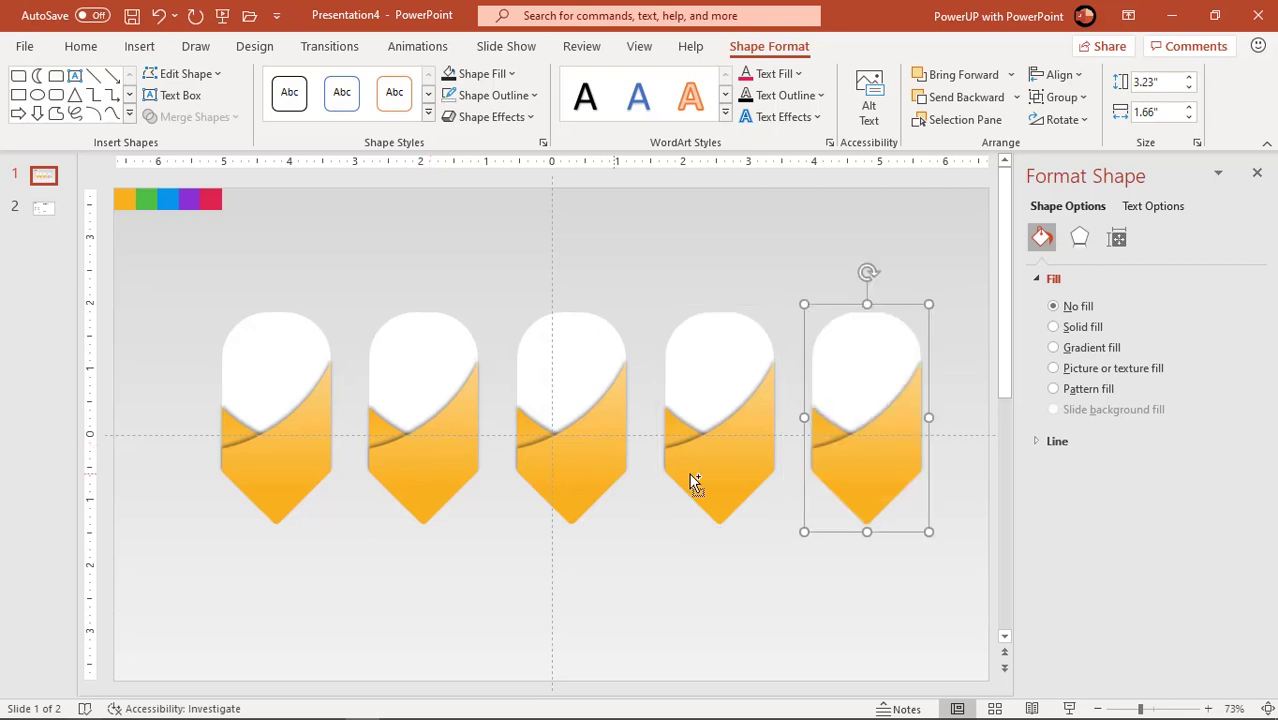
Step: Select all five tabs, centre them on the slide, then ungroup them into separate pieces
shift+click(718, 450)
shift+click(575, 463)
shift+click(423, 464)
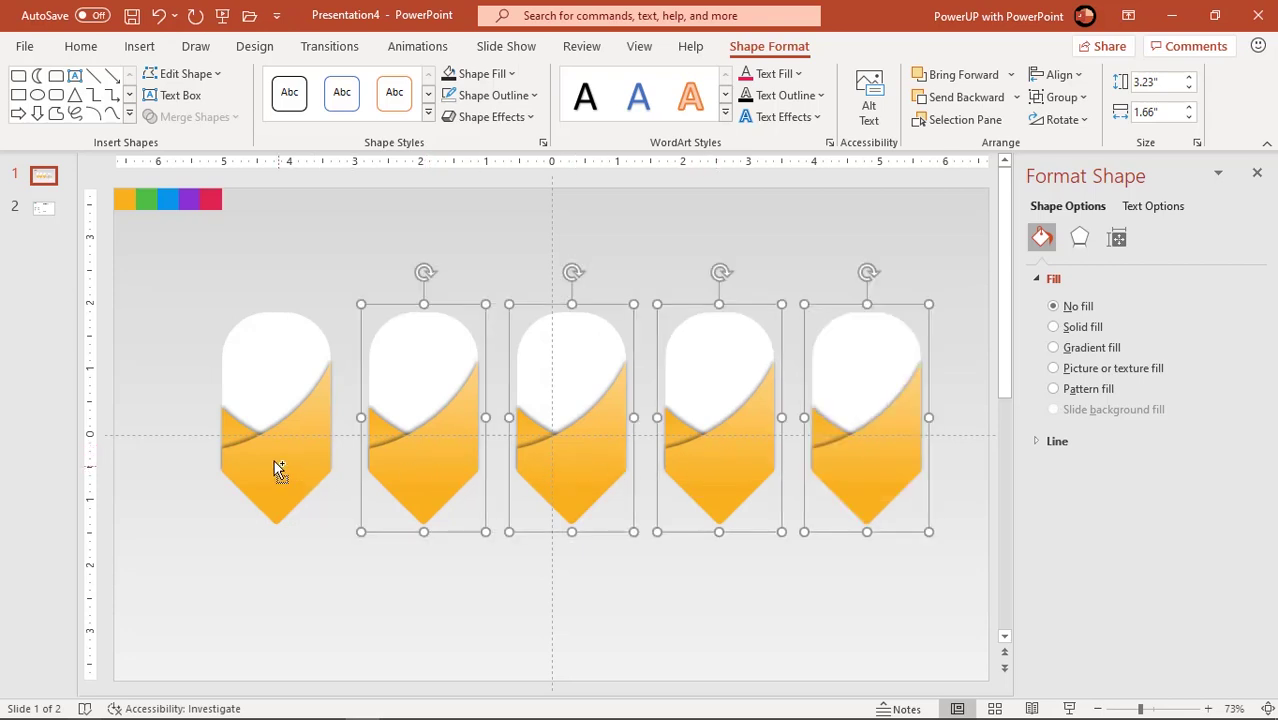
shift+click(275, 470)
drag(423, 465, 403, 463)
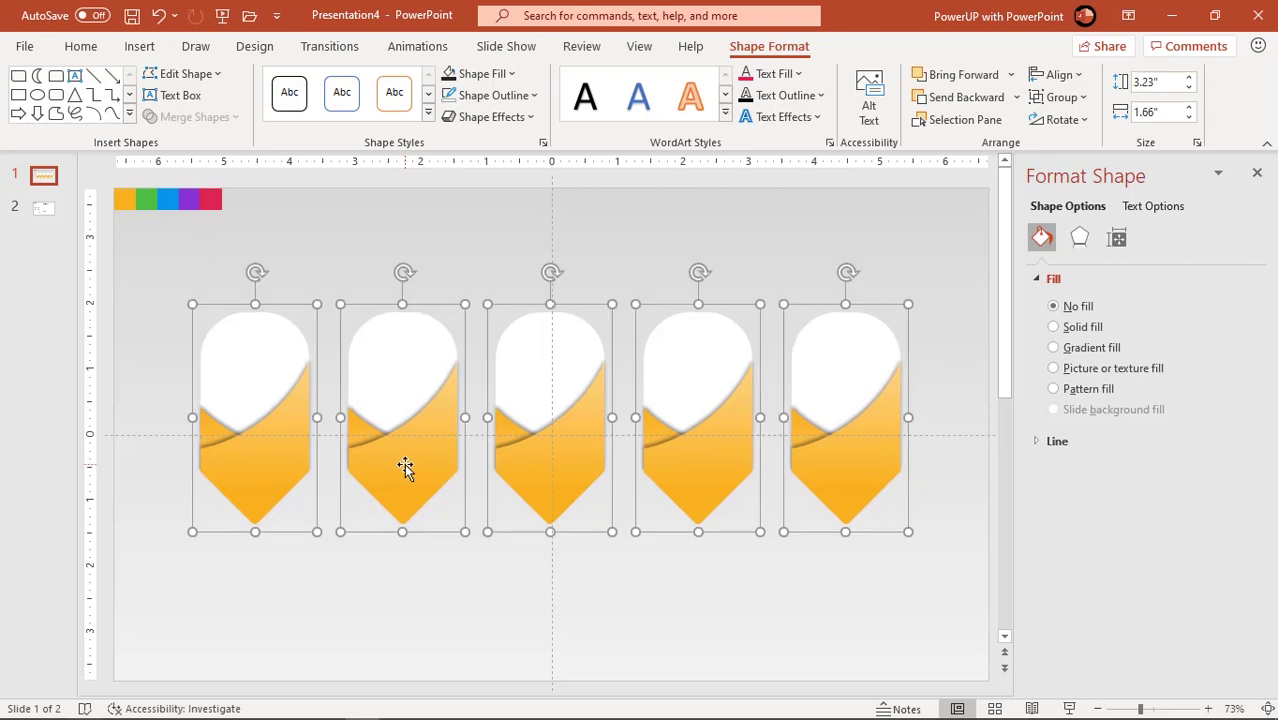
key(ctrl+Right)
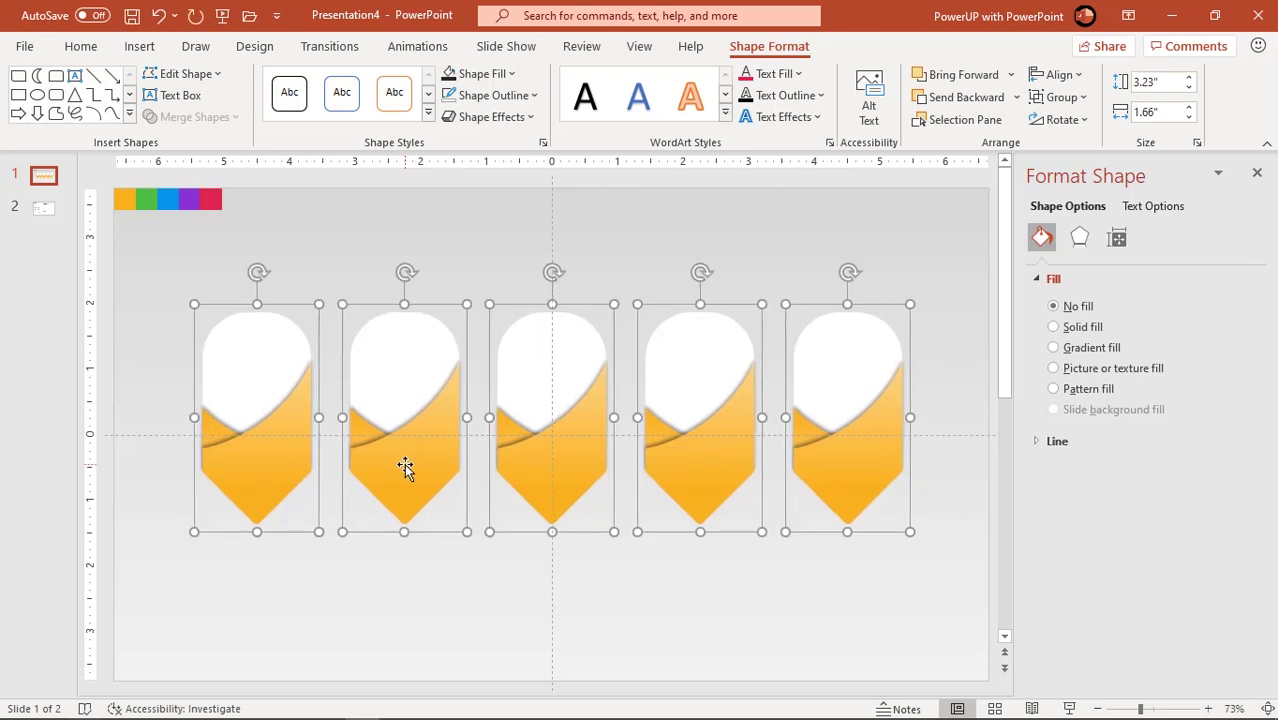
right_click(279, 480)
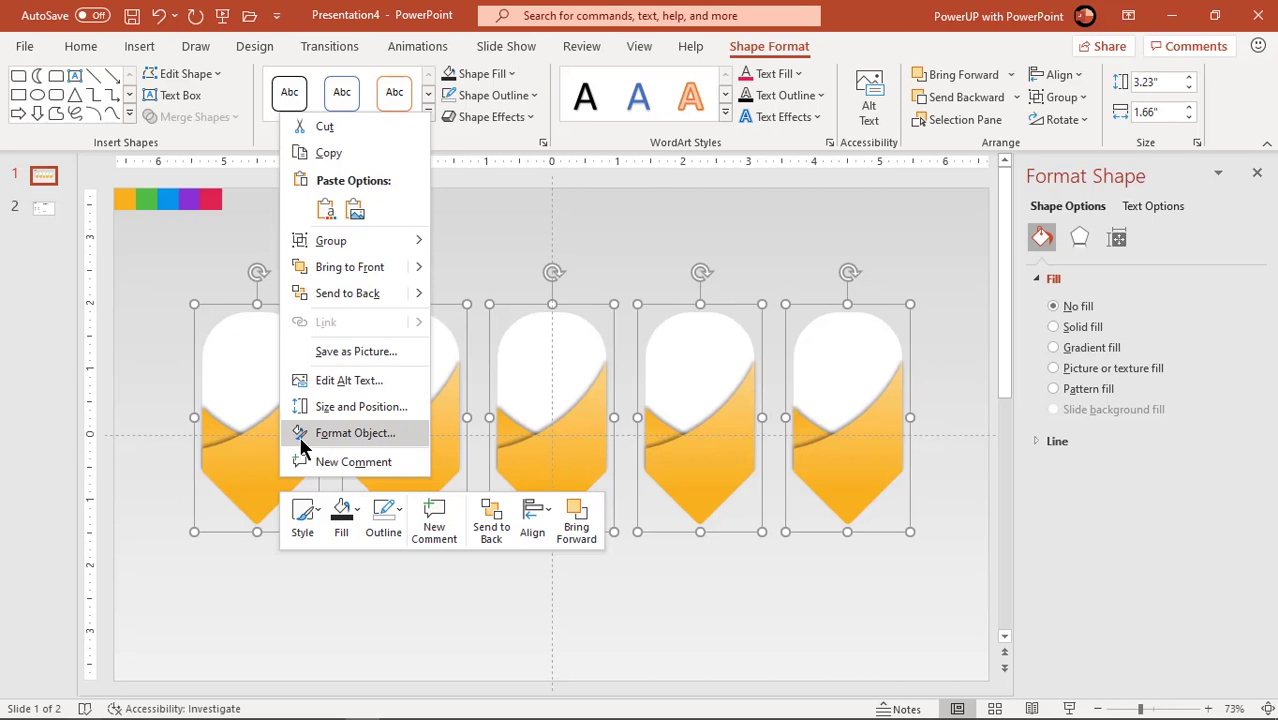
mouse_move(334, 244)
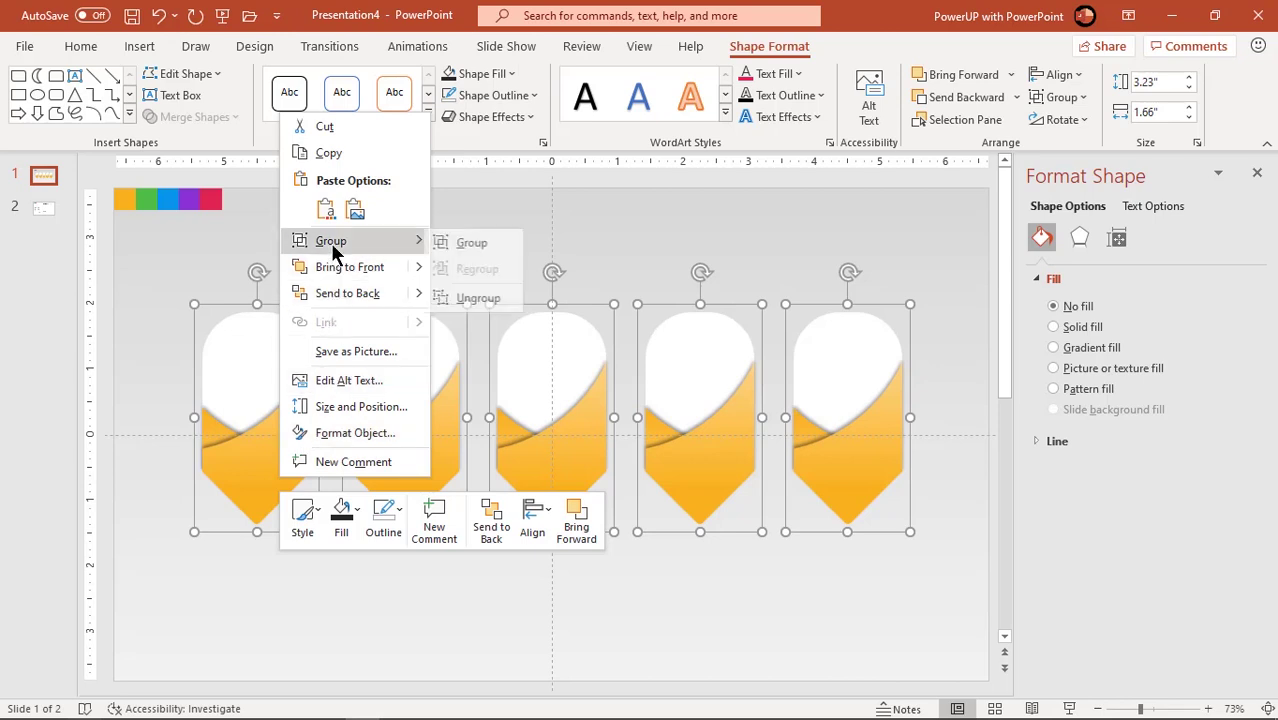
click(484, 297)
click(421, 590)
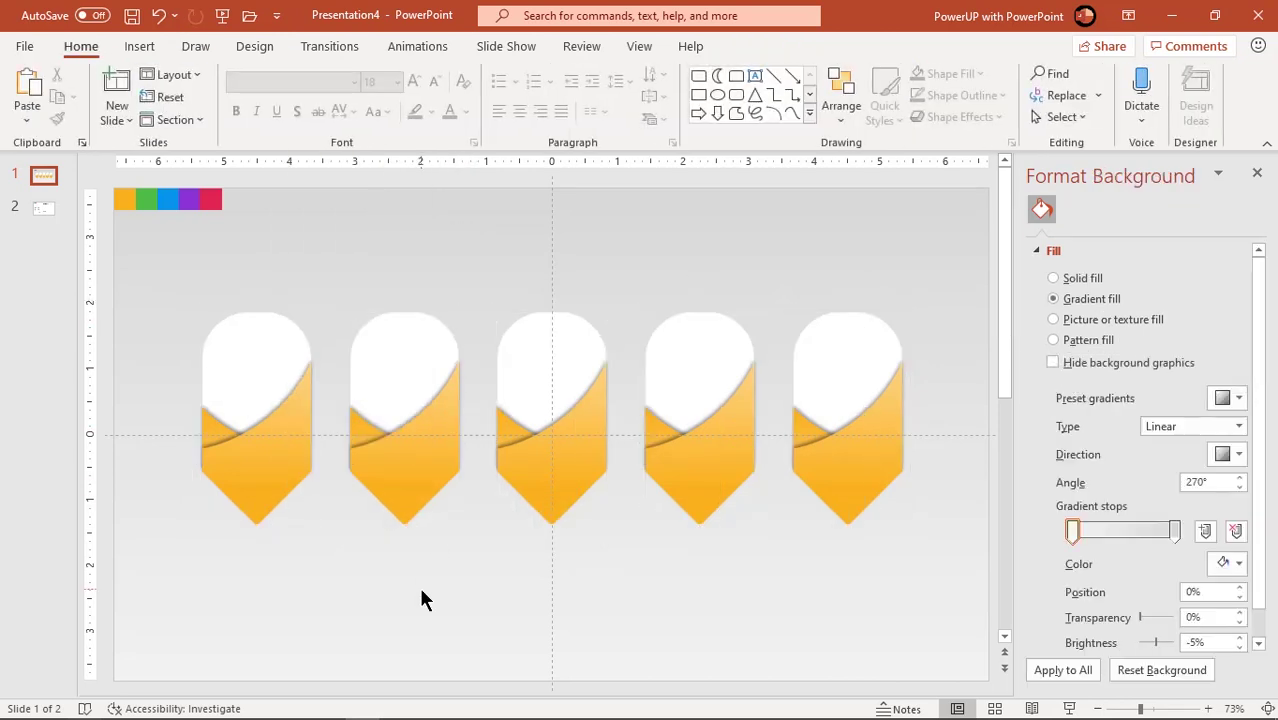
Step: Recolour the second tab's fold gradient green, with a lightened green stop
click(388, 453)
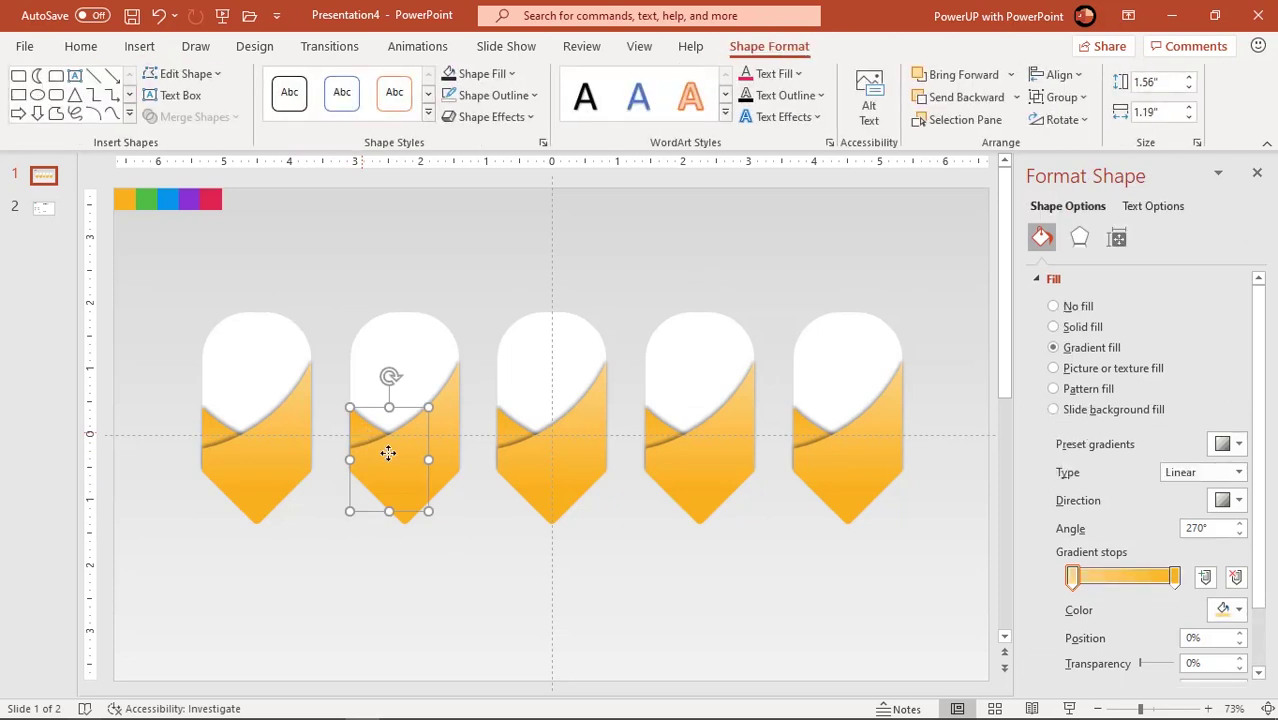
click(1176, 580)
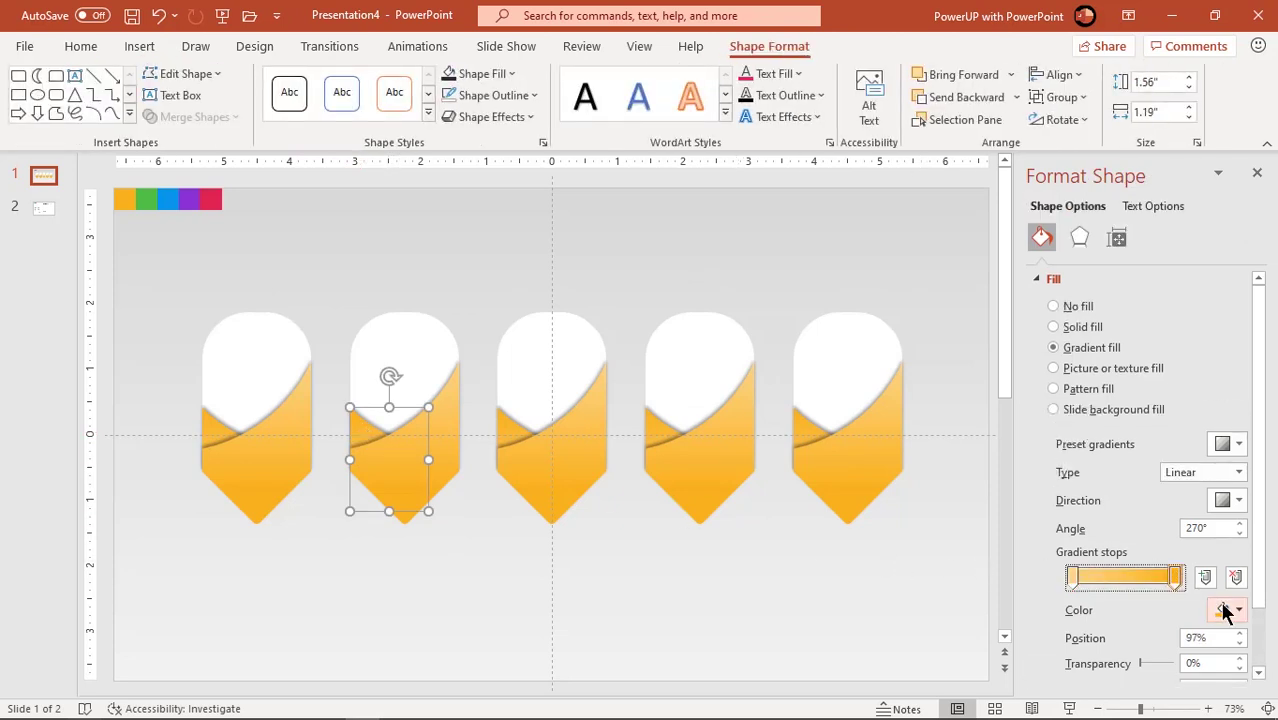
click(1230, 609)
click(1138, 585)
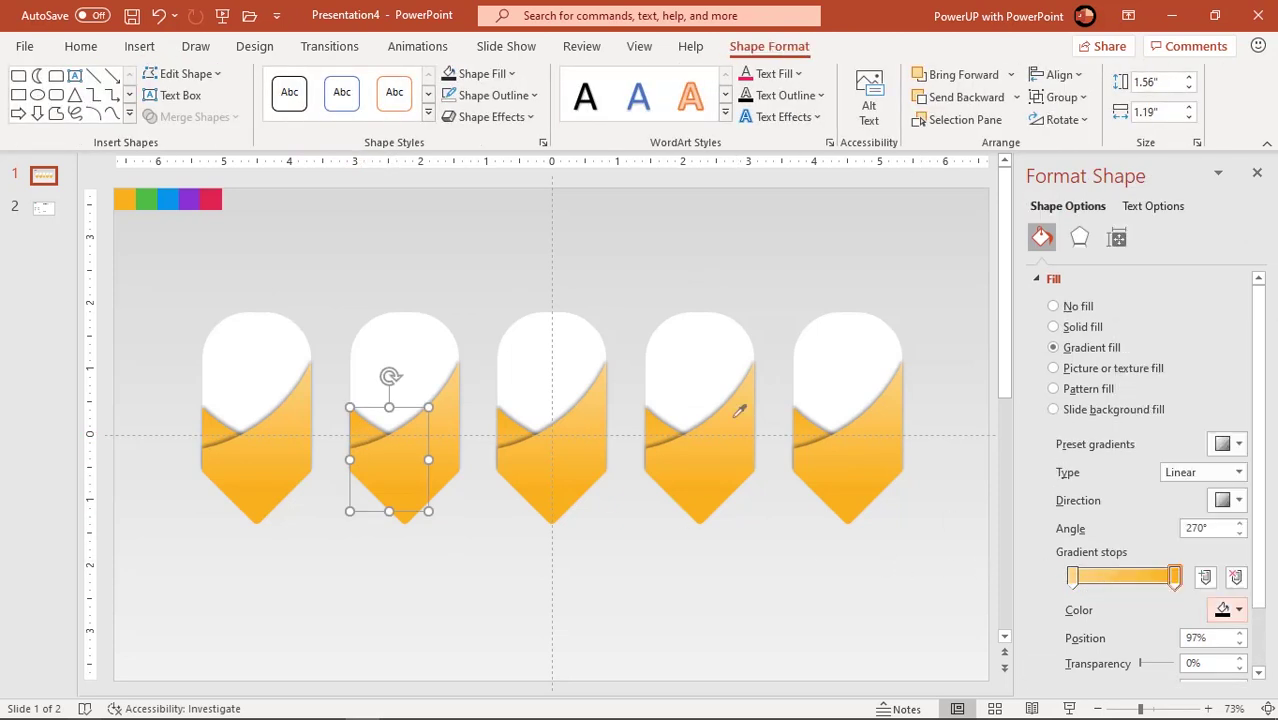
click(146, 200)
click(1072, 578)
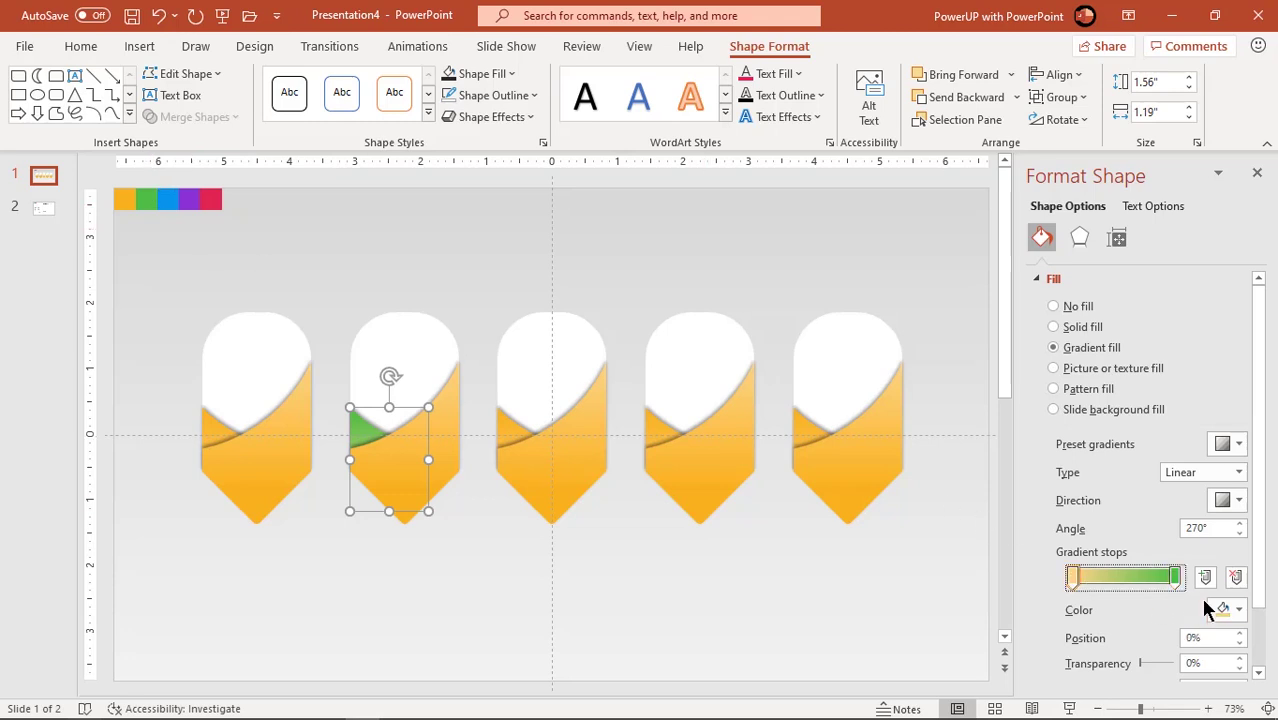
click(1230, 609)
click(1125, 537)
click(1212, 609)
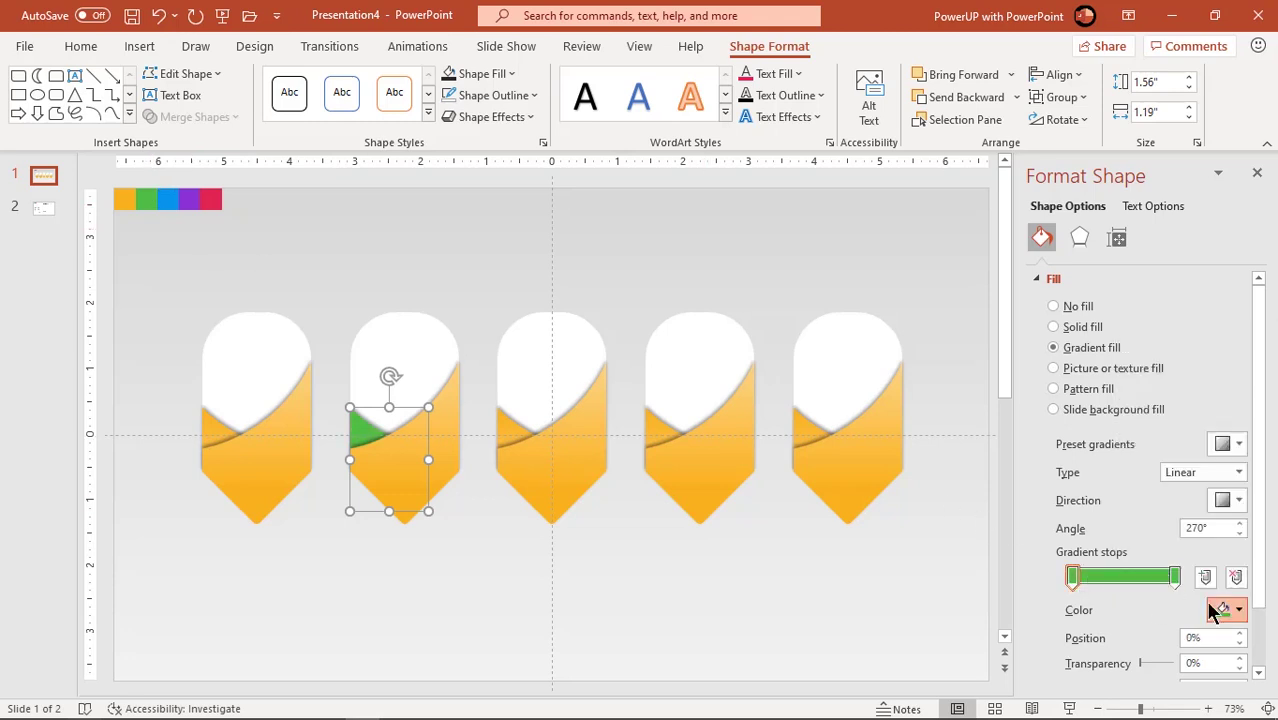
click(1165, 567)
drag(681, 298, 686, 269)
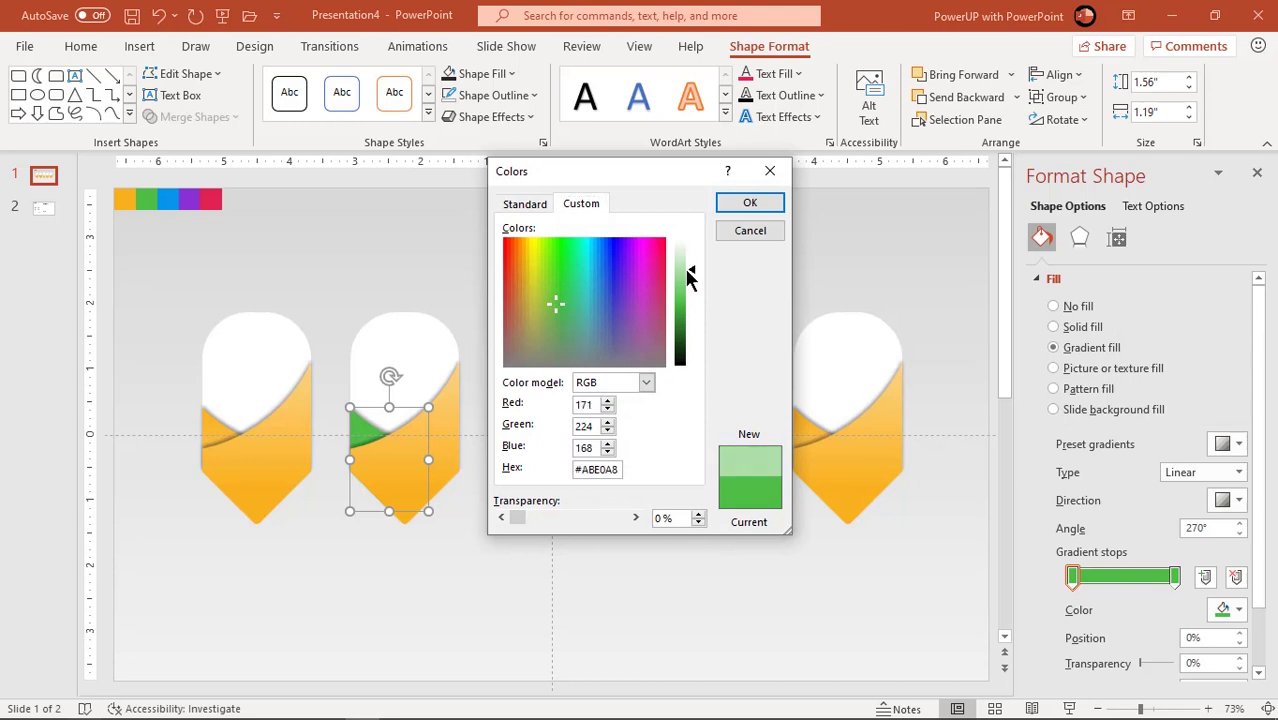
click(750, 202)
Step: Set the second tab's body gradient stops to light green and green
click(449, 444)
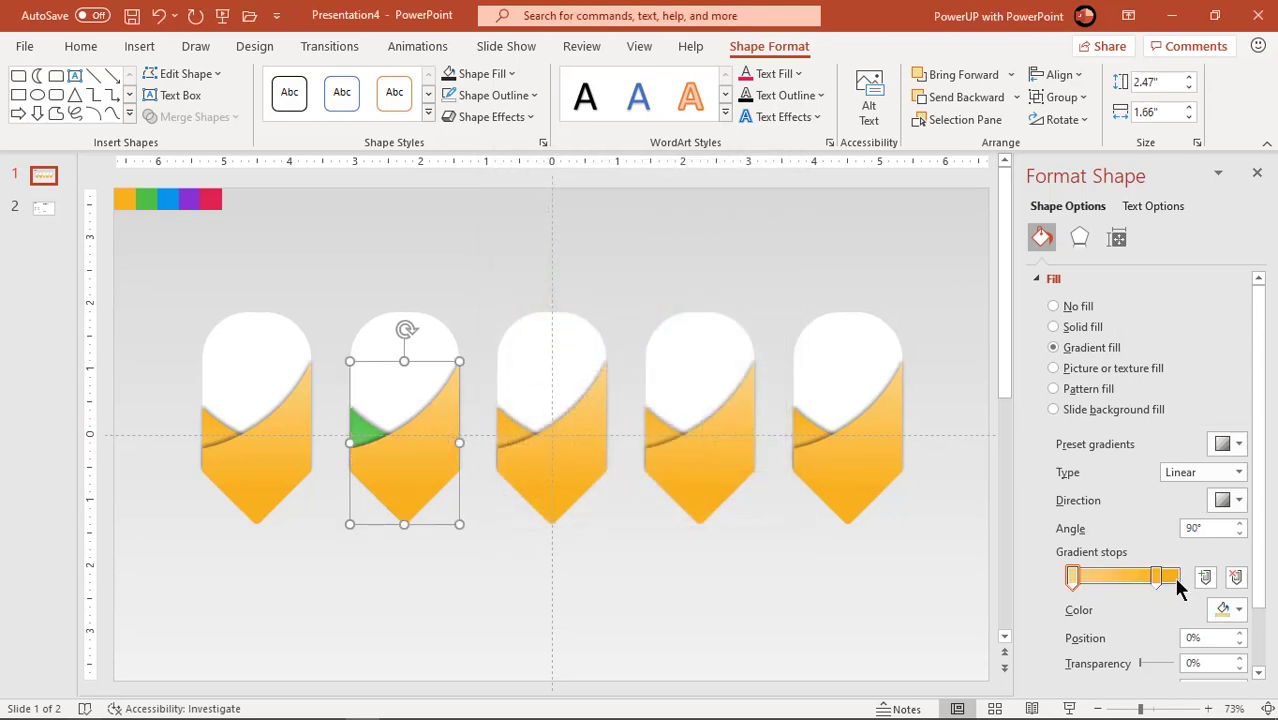
click(1220, 609)
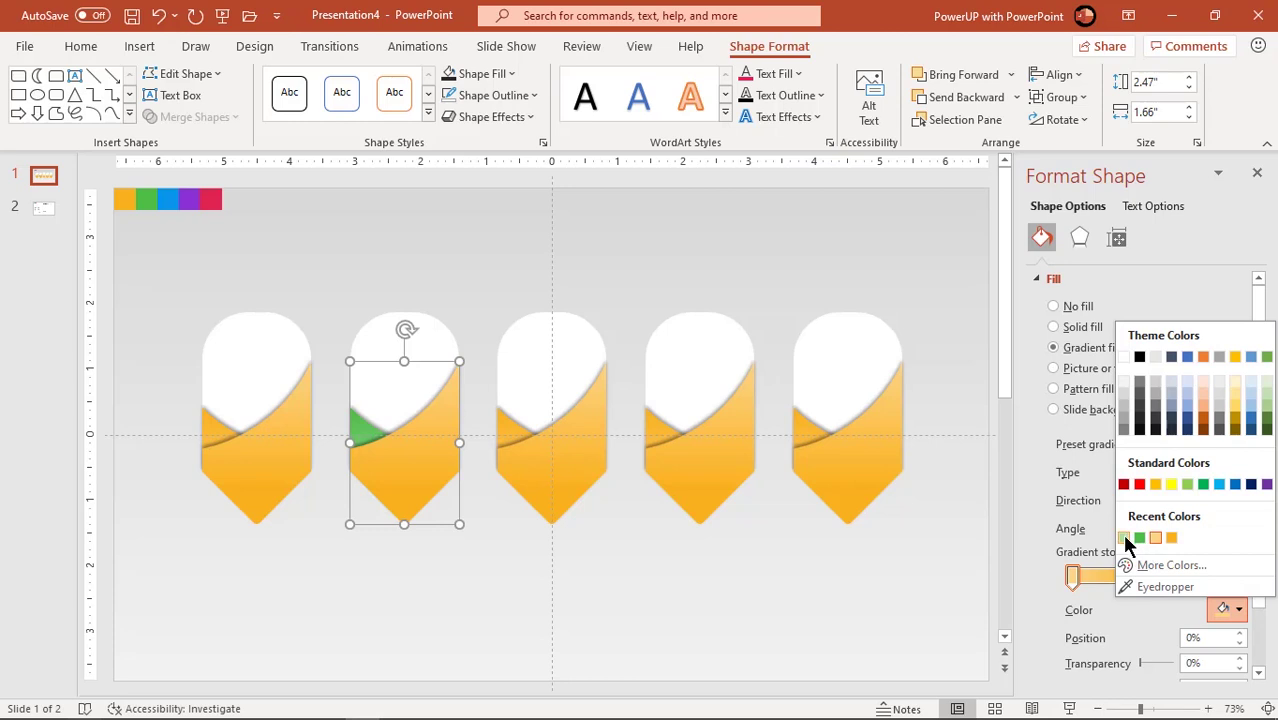
click(1124, 538)
click(1158, 577)
click(1238, 610)
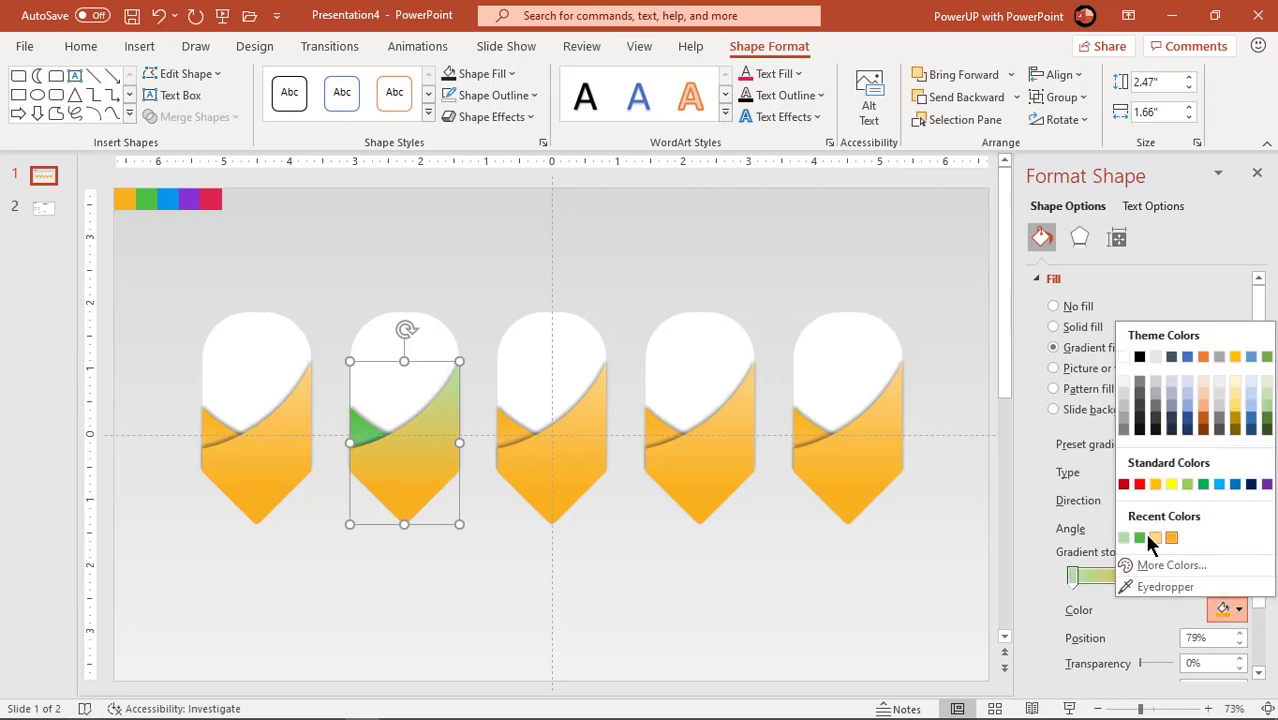
click(1140, 538)
Step: Recolour the third tab's fold and body gradients in light blue and blue
click(516, 425)
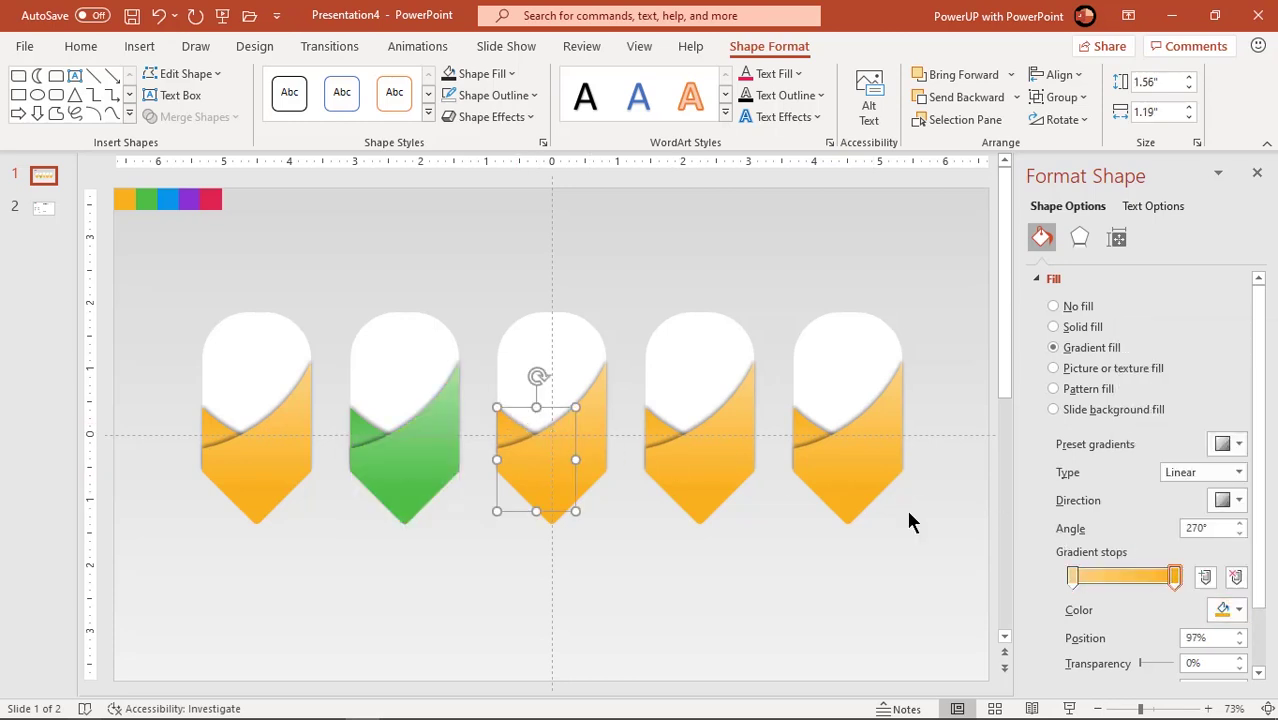
click(1238, 610)
click(1160, 587)
click(167, 198)
click(1238, 610)
click(1172, 566)
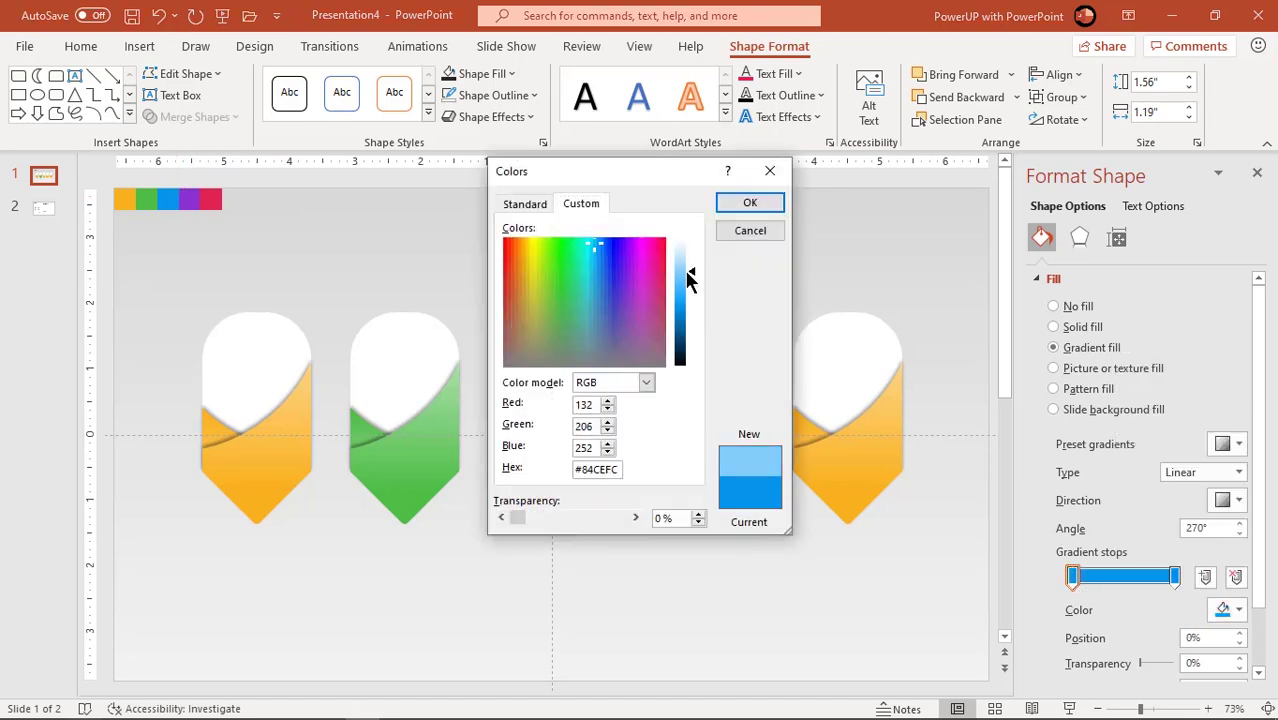
click(747, 200)
click(552, 470)
click(1238, 610)
click(1124, 538)
click(1158, 577)
click(1238, 610)
click(1124, 538)
Step: Recolour the fourth tab's fold and body gradients in light purple and purple
click(666, 434)
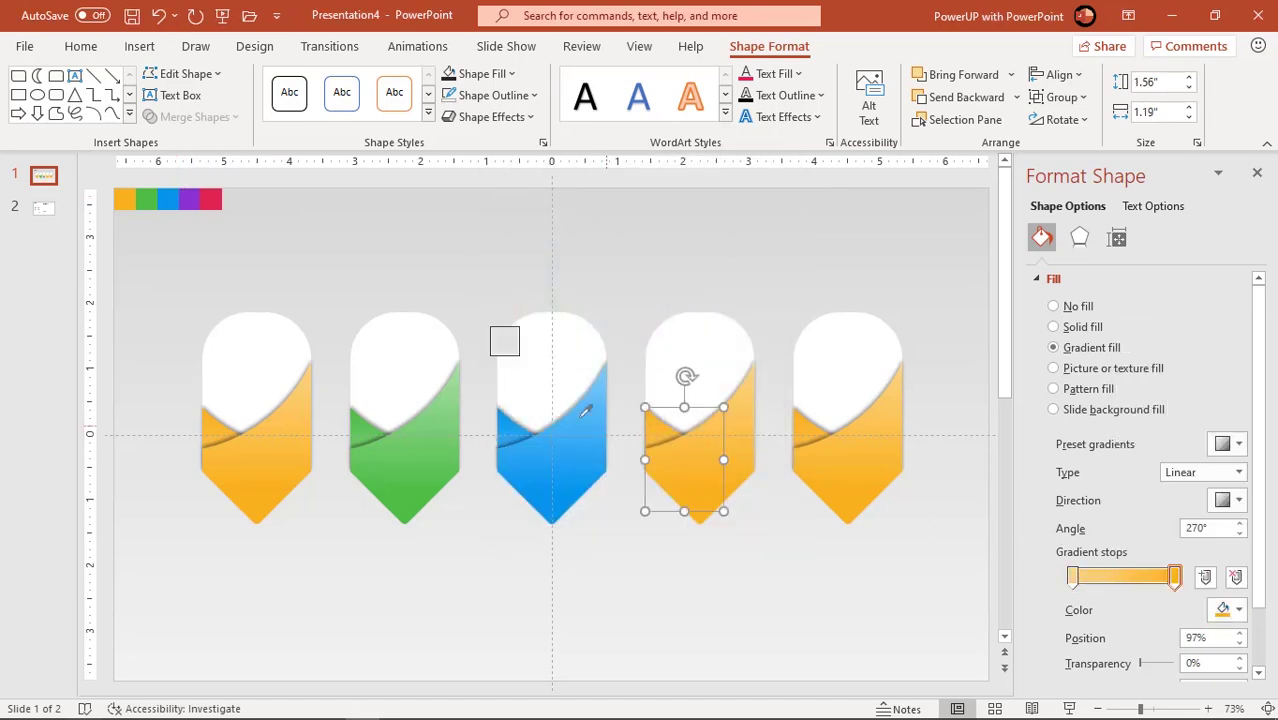
click(198, 200)
click(1073, 577)
click(1238, 610)
click(1140, 538)
click(1238, 610)
click(1172, 566)
click(750, 202)
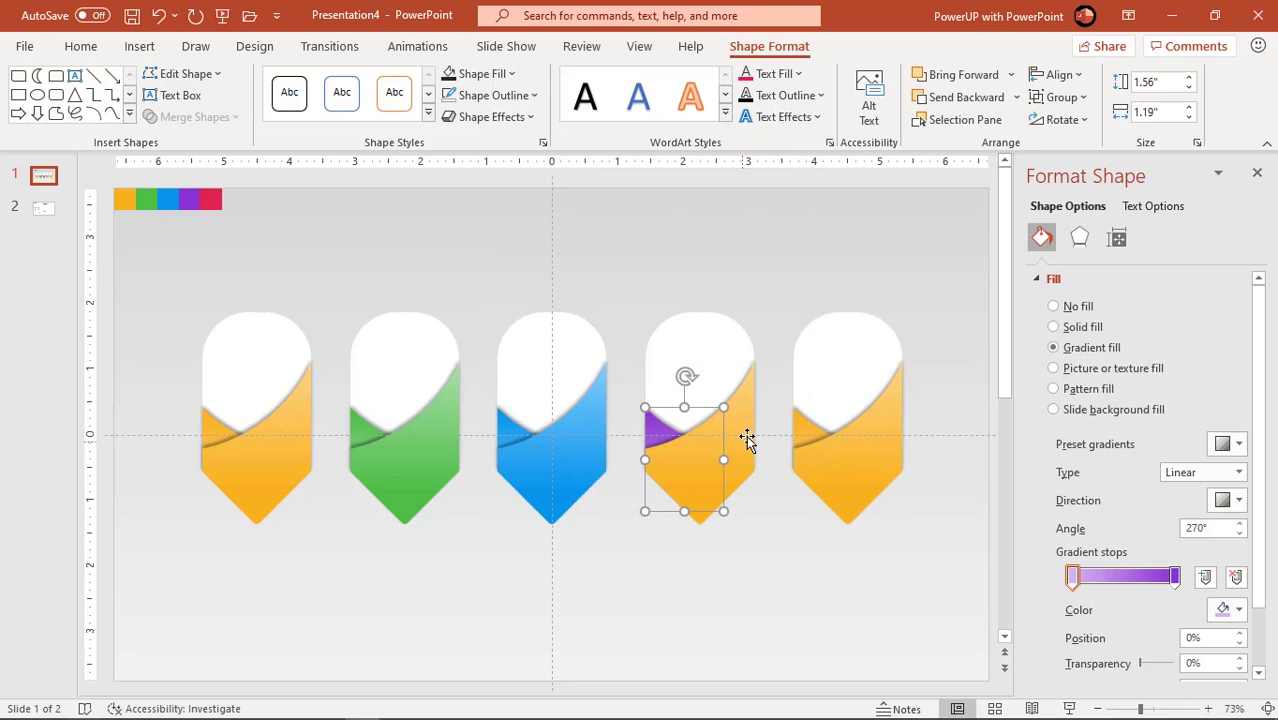
click(700, 470)
click(1238, 610)
click(1140, 538)
click(1073, 577)
click(1238, 610)
Step: Recolour the fifth tab's fold gradient pink, with a lightened pink stop
click(1150, 538)
click(832, 460)
click(1238, 610)
click(1150, 582)
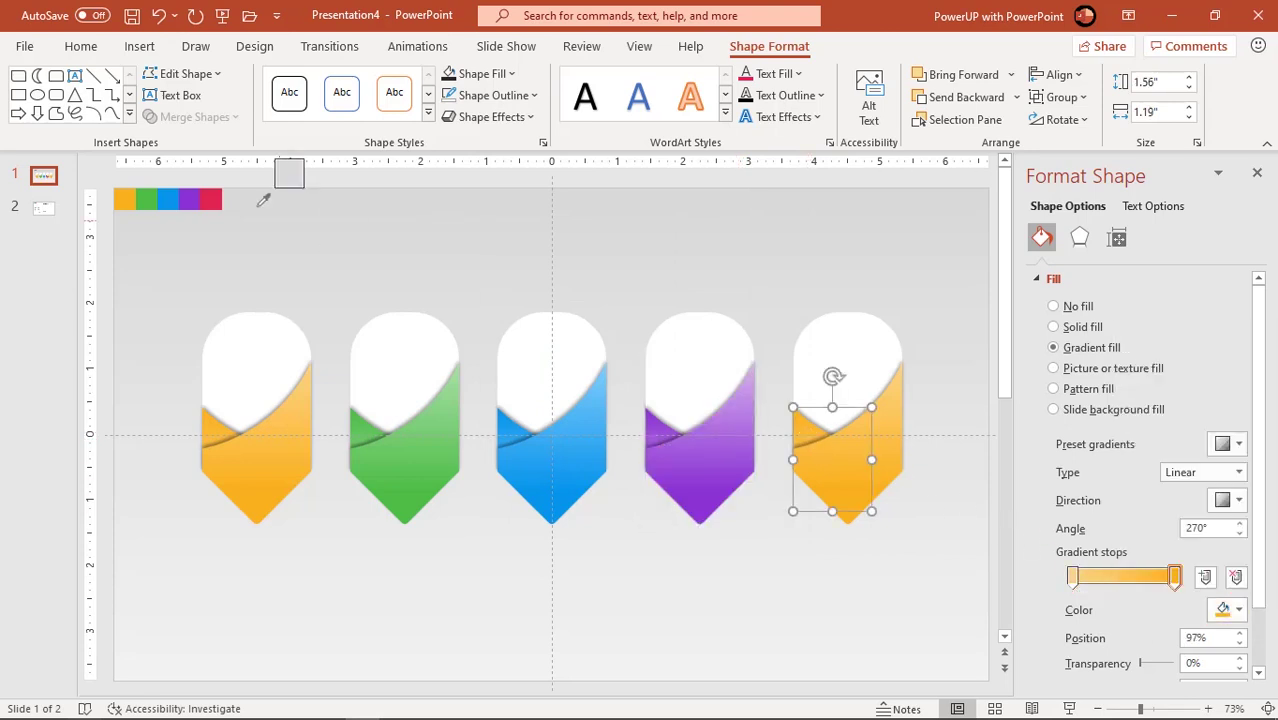
click(211, 198)
click(1073, 577)
click(1238, 610)
click(1150, 562)
click(680, 272)
click(750, 202)
Step: Set both gradient stops of the fifth tab's body to pink-red
click(847, 440)
click(1238, 610)
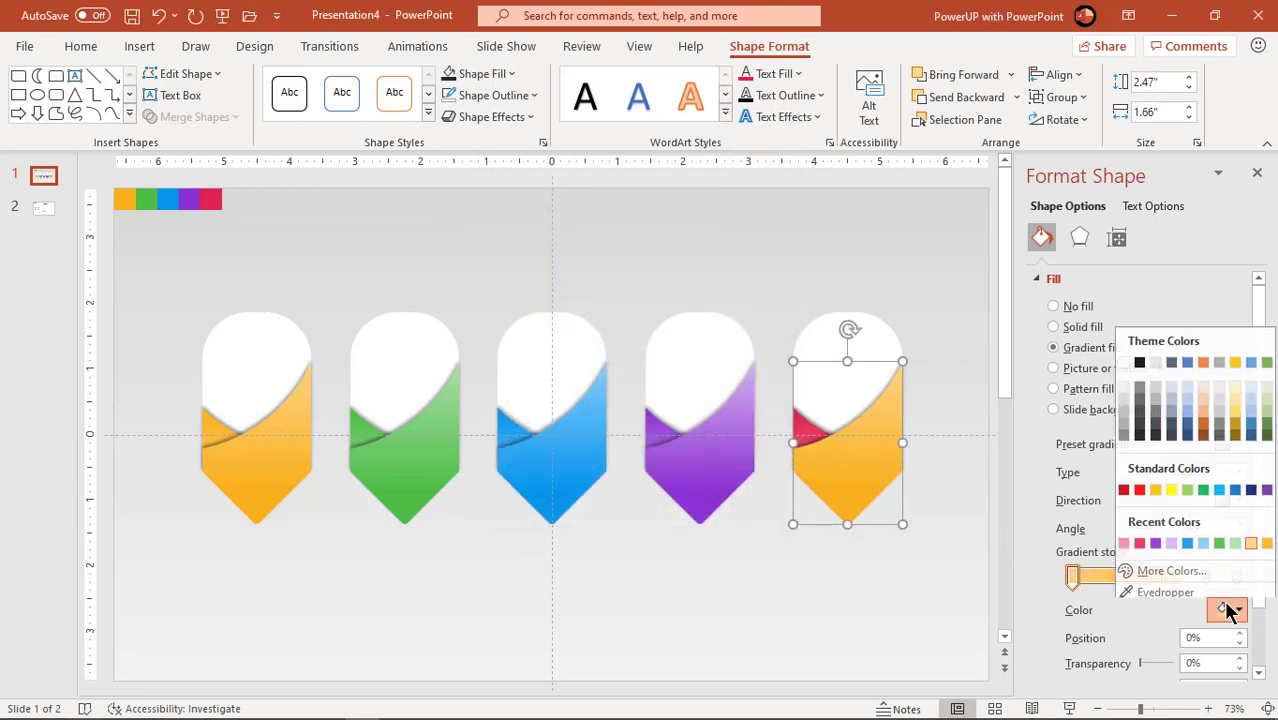
click(1150, 538)
click(1157, 577)
click(1238, 610)
click(1150, 538)
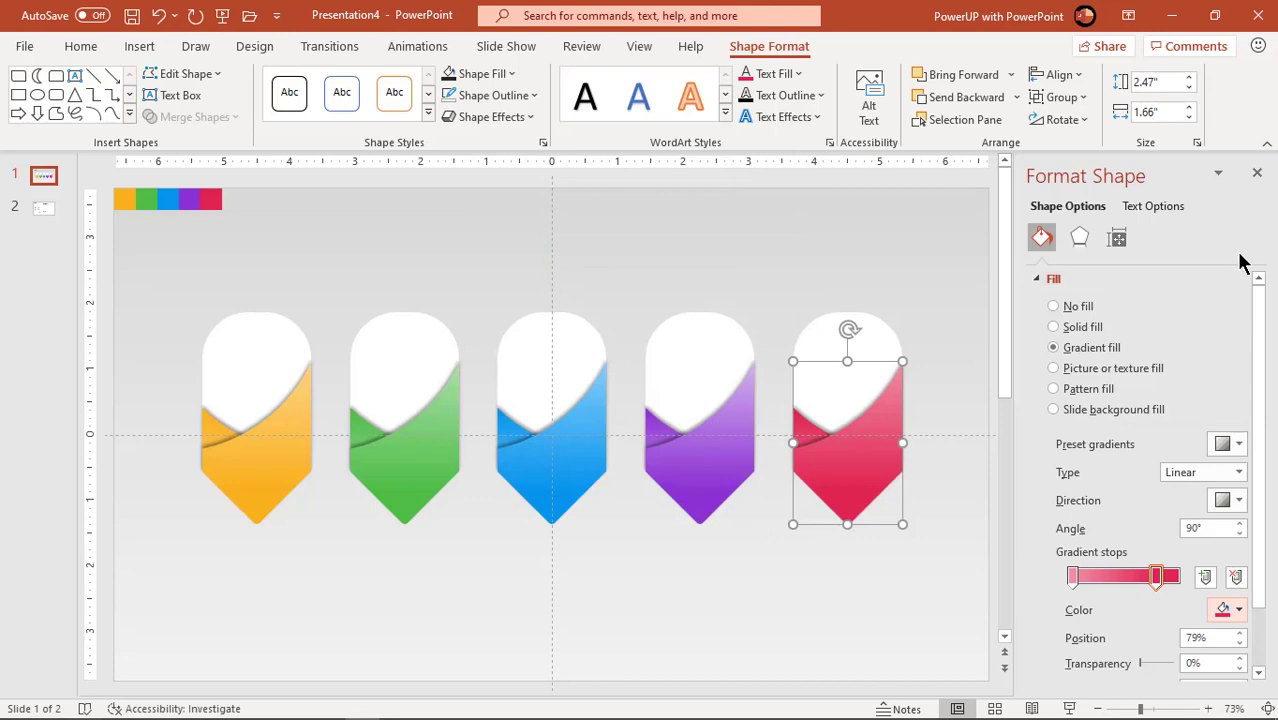
click(961, 300)
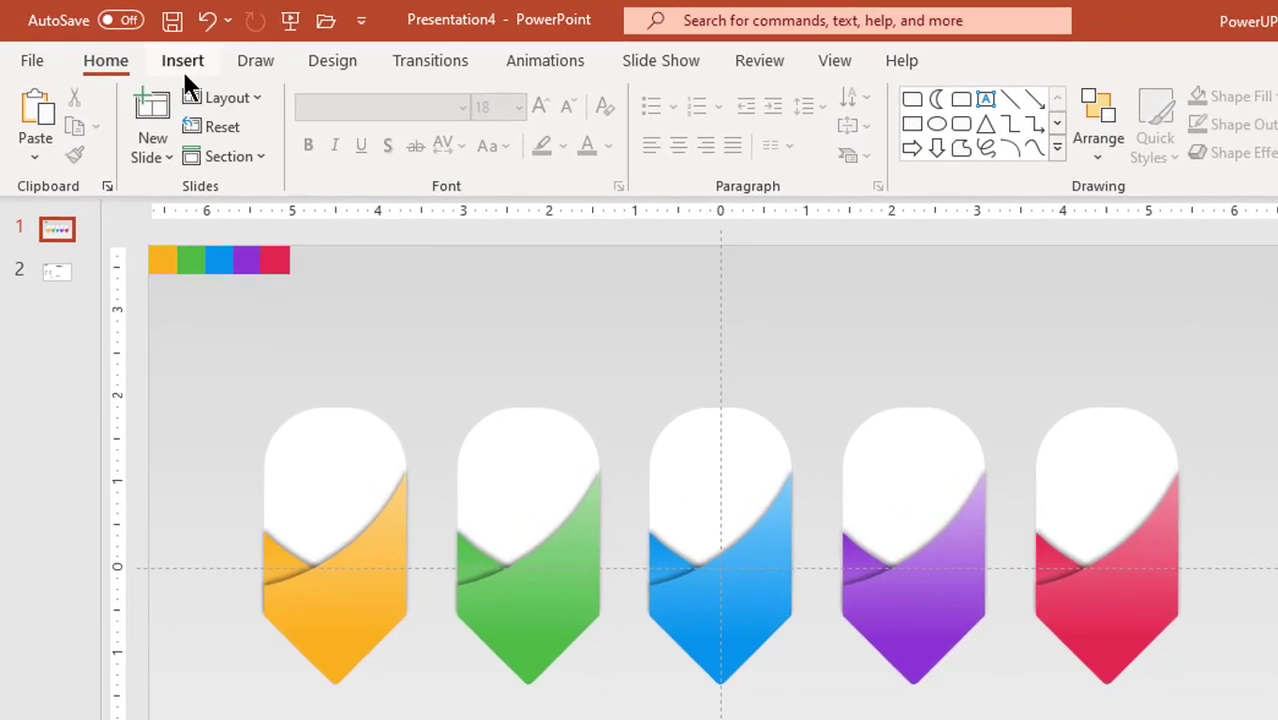
Step: Draw a small oval above the five tabs and give it no outline
click(139, 46)
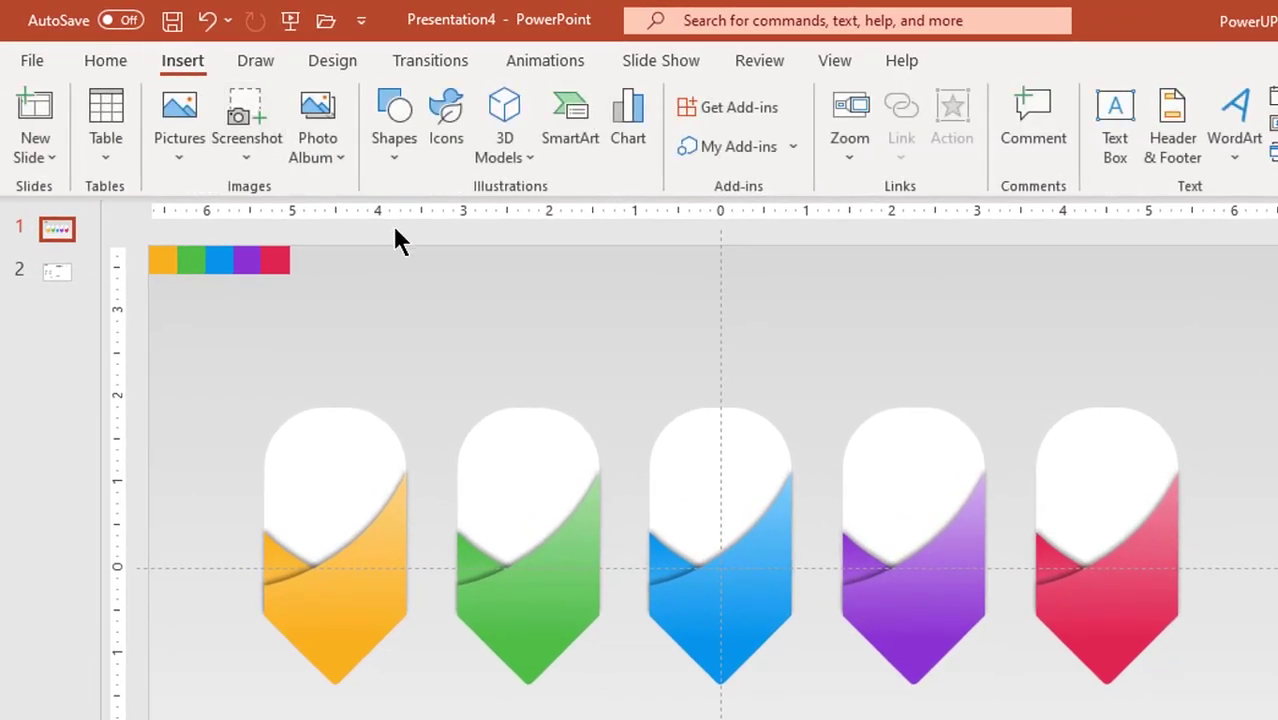
click(390, 160)
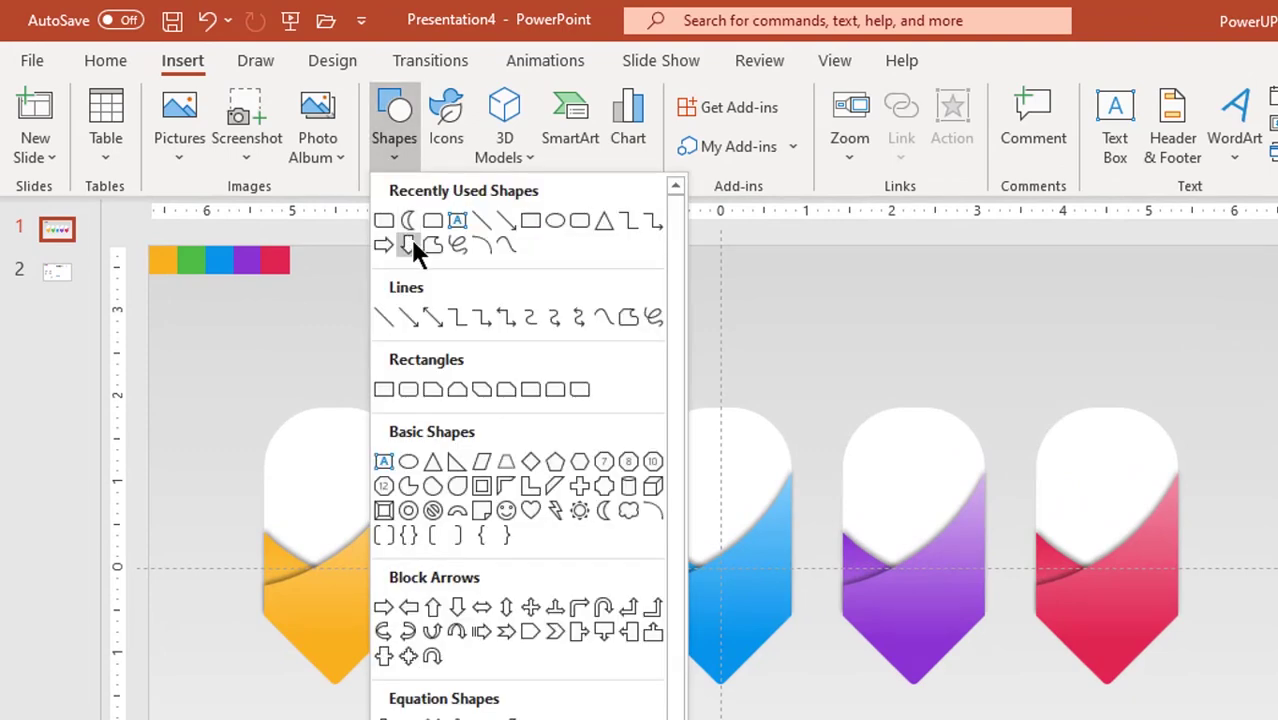
click(545, 220)
drag(516, 311, 648, 366)
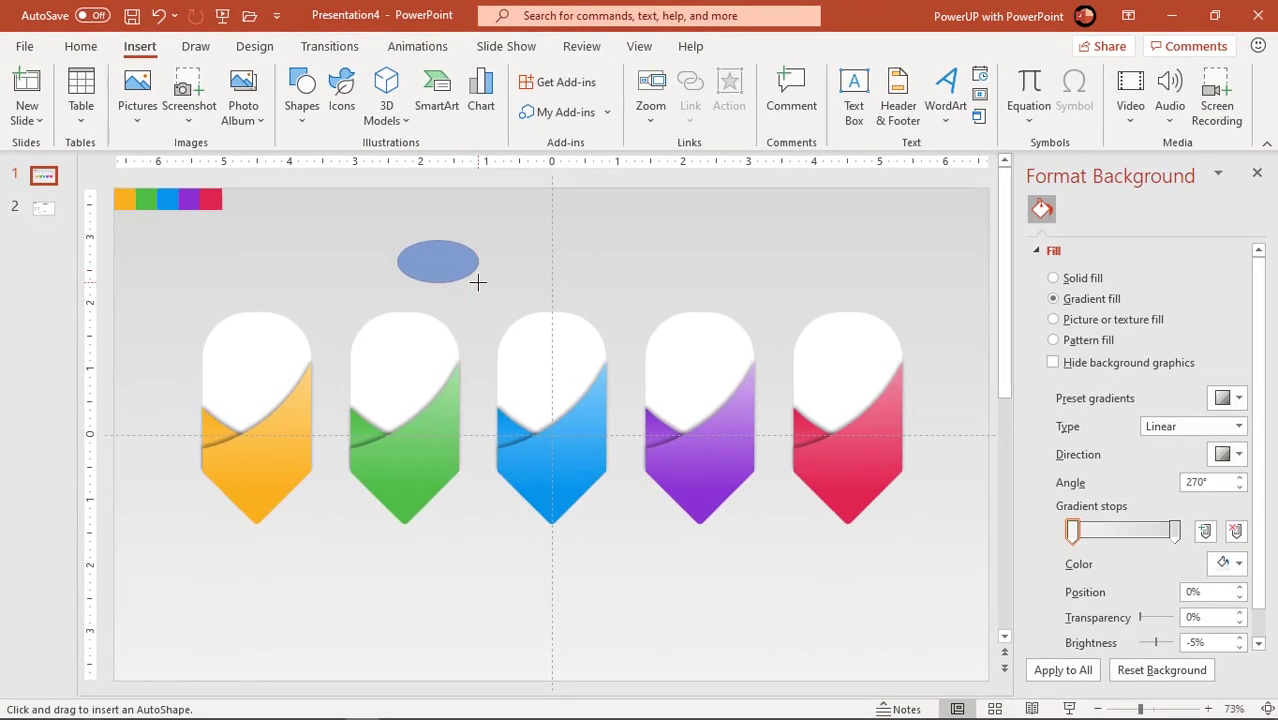
drag(497, 281, 497, 281)
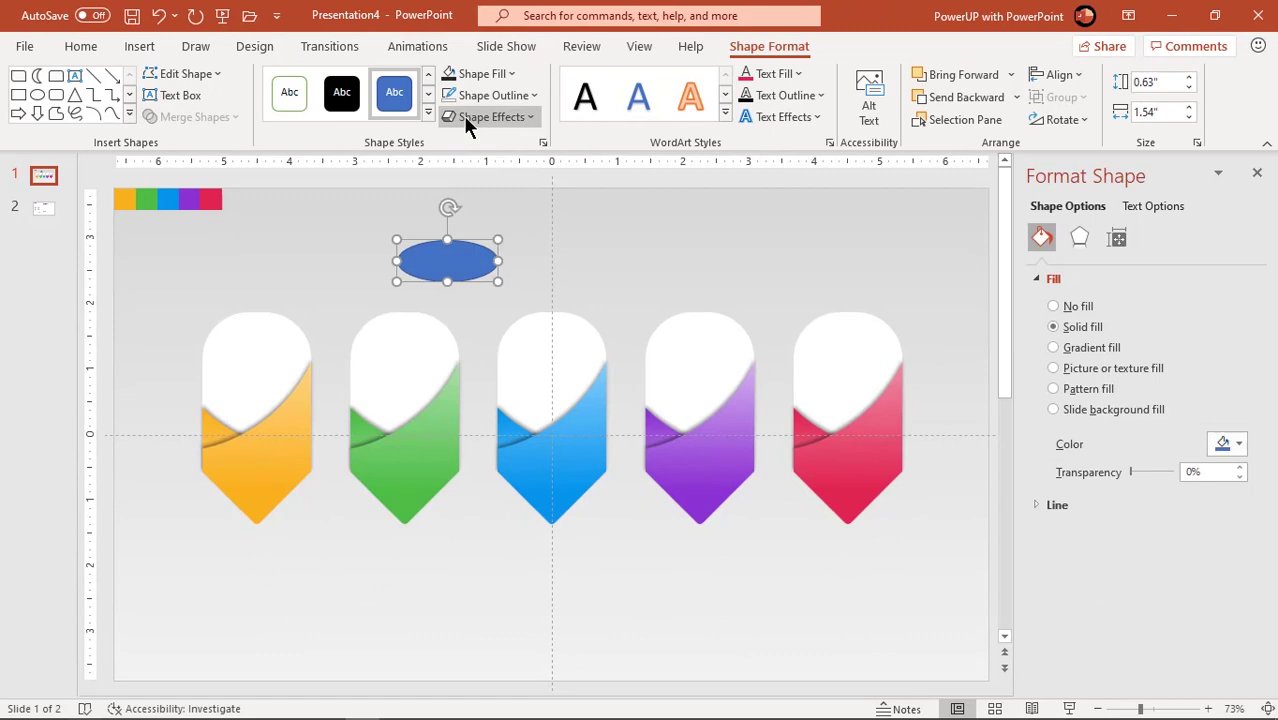
click(478, 100)
click(494, 350)
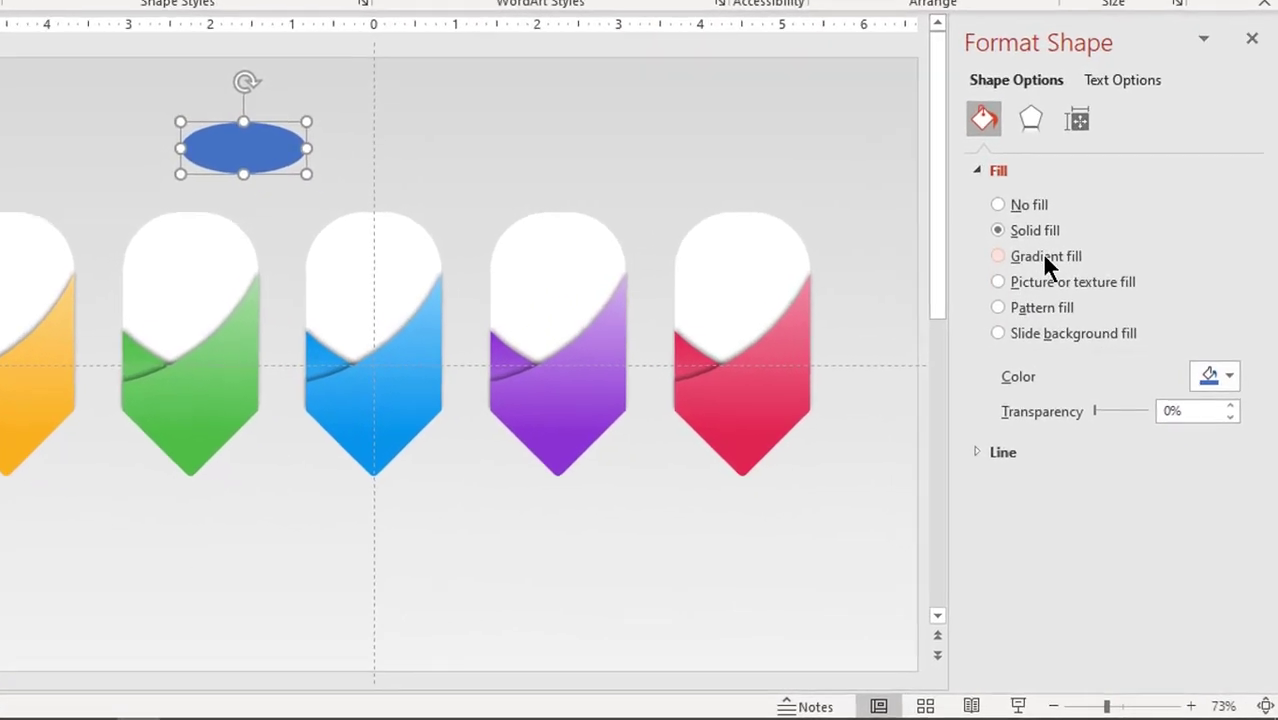
Step: Fill the oval with a path gradient: black centre, background-grey stop at 68% with 100% transparency
click(1075, 307)
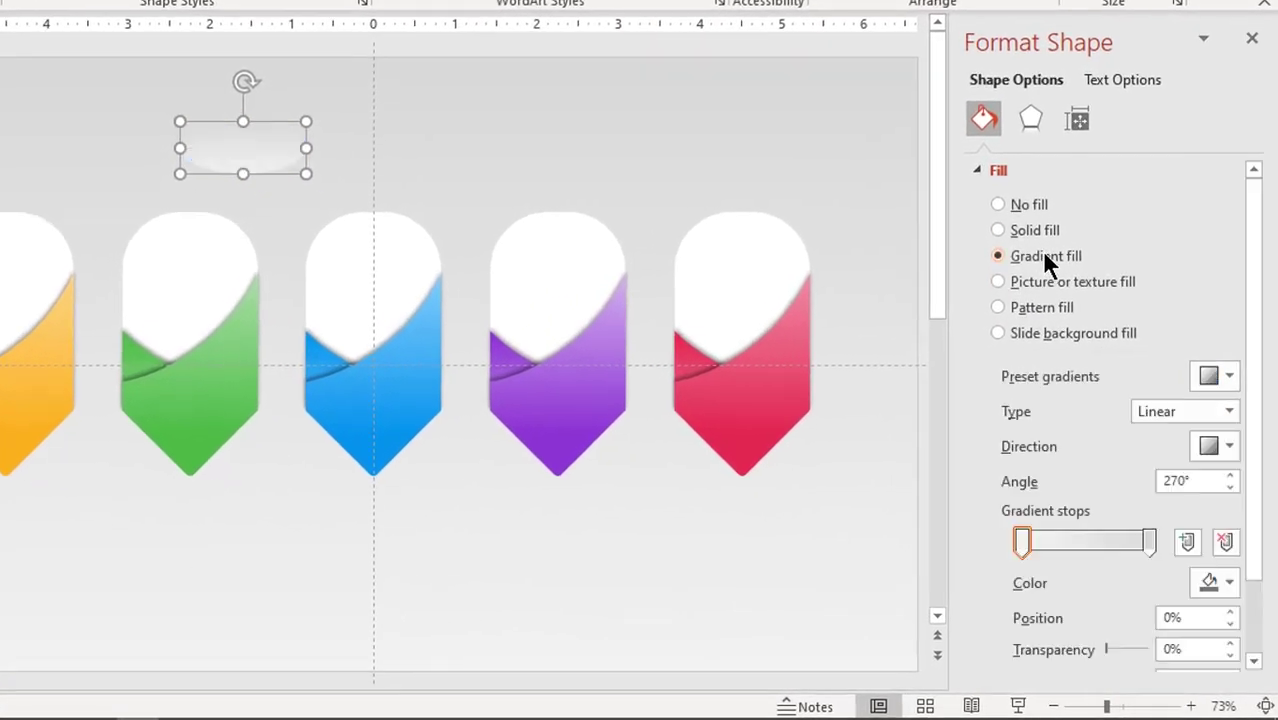
click(1228, 411)
click(1157, 496)
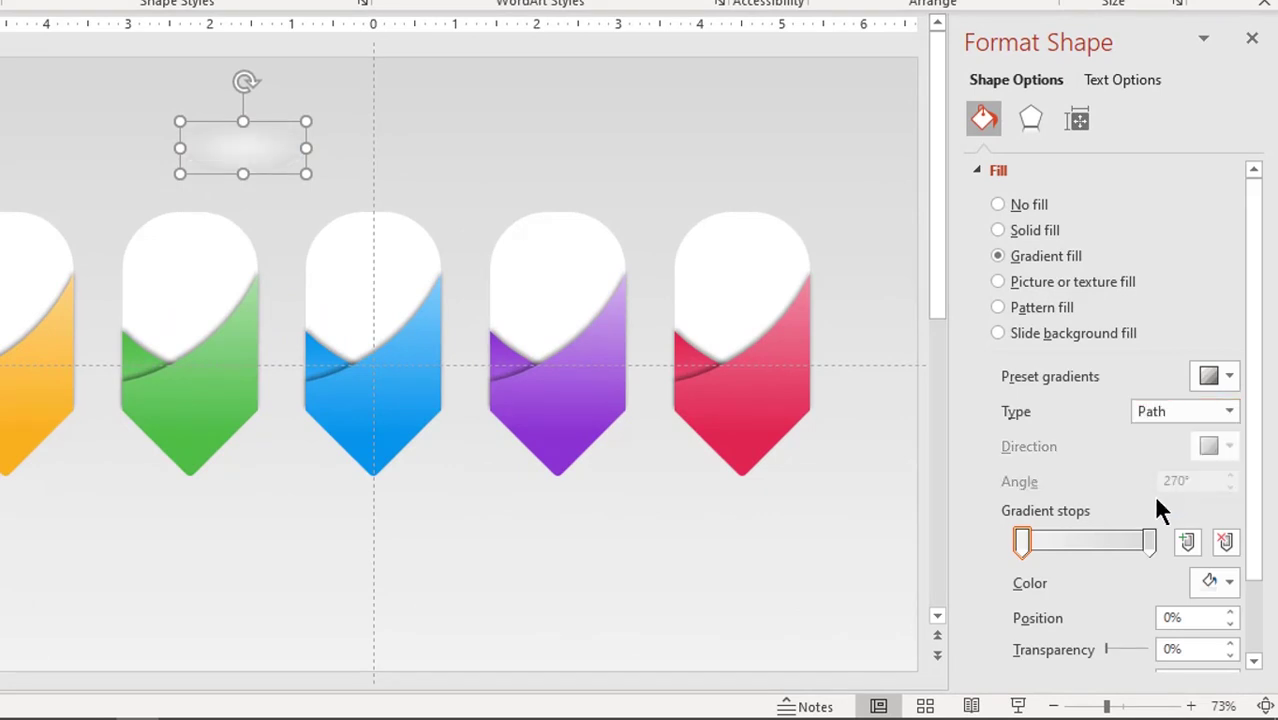
click(1214, 582)
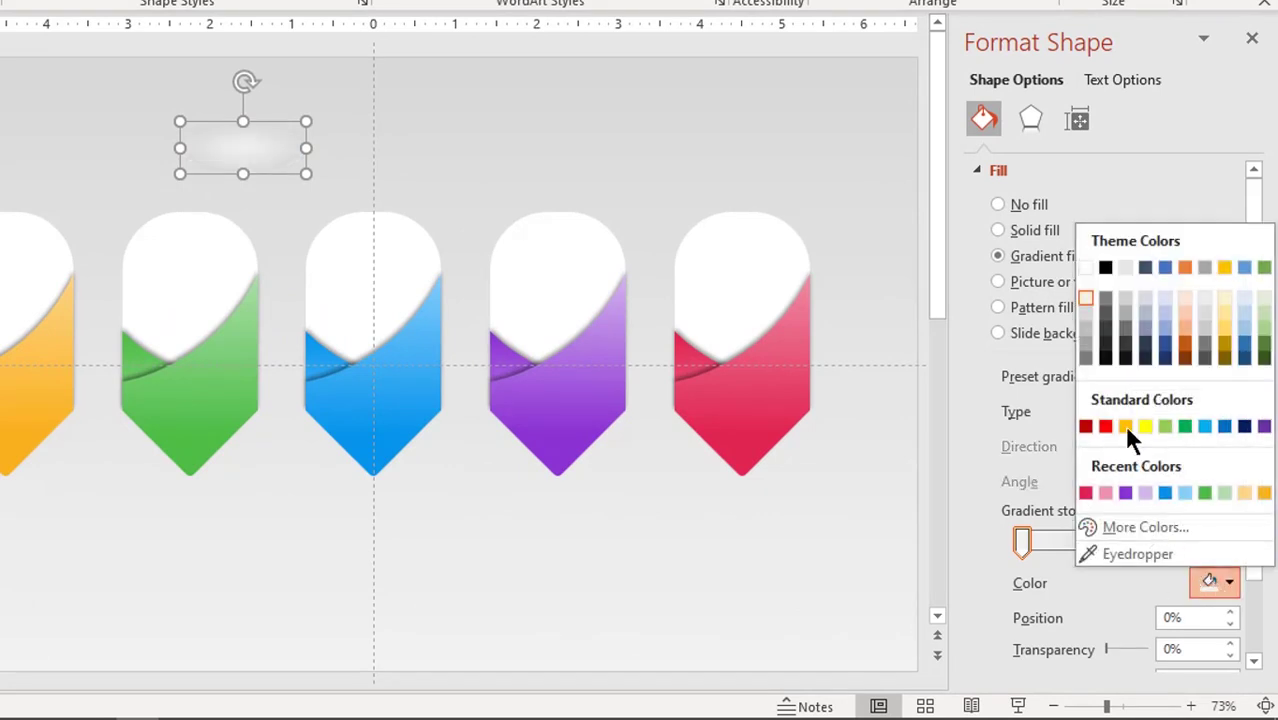
click(1106, 344)
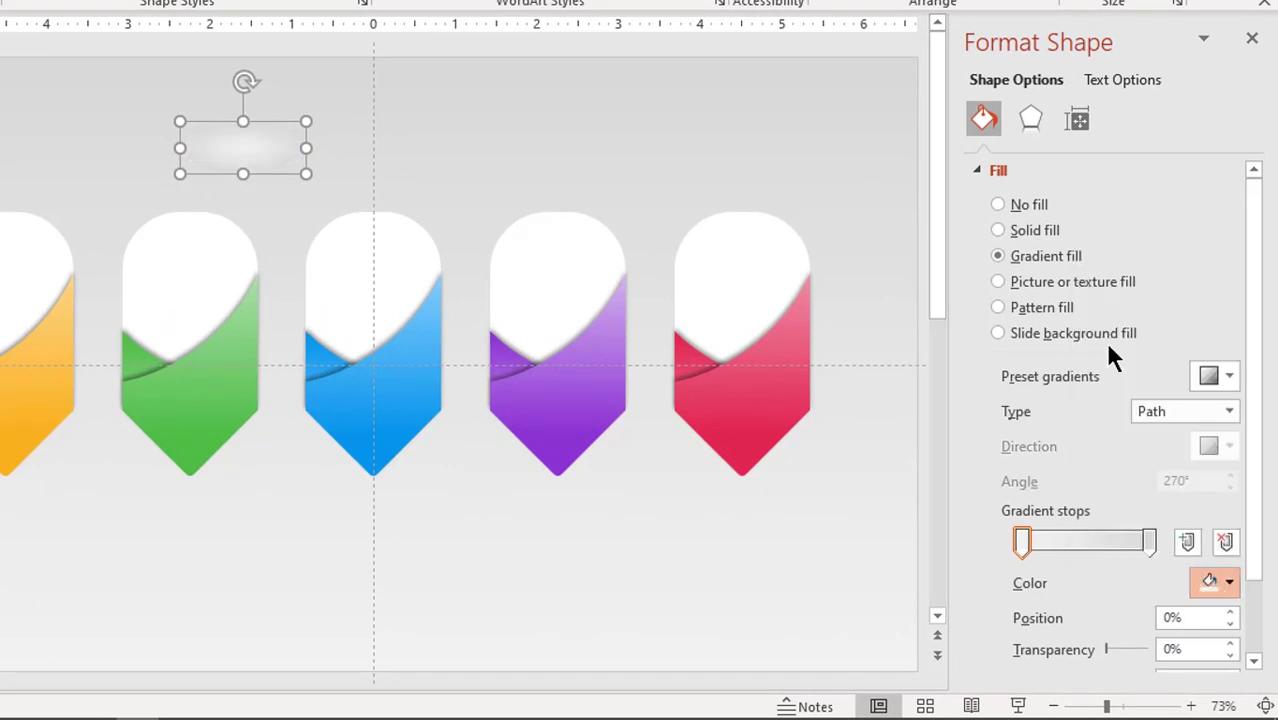
click(1147, 543)
click(1229, 583)
click(1151, 553)
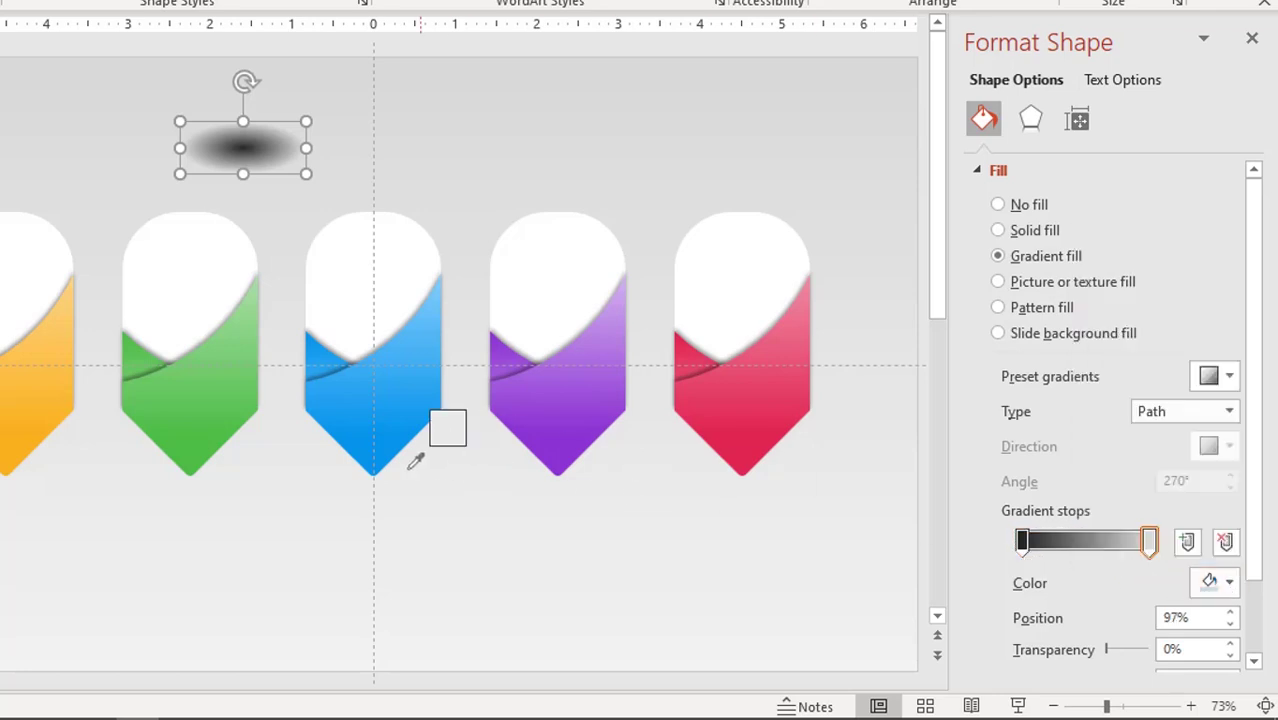
click(432, 482)
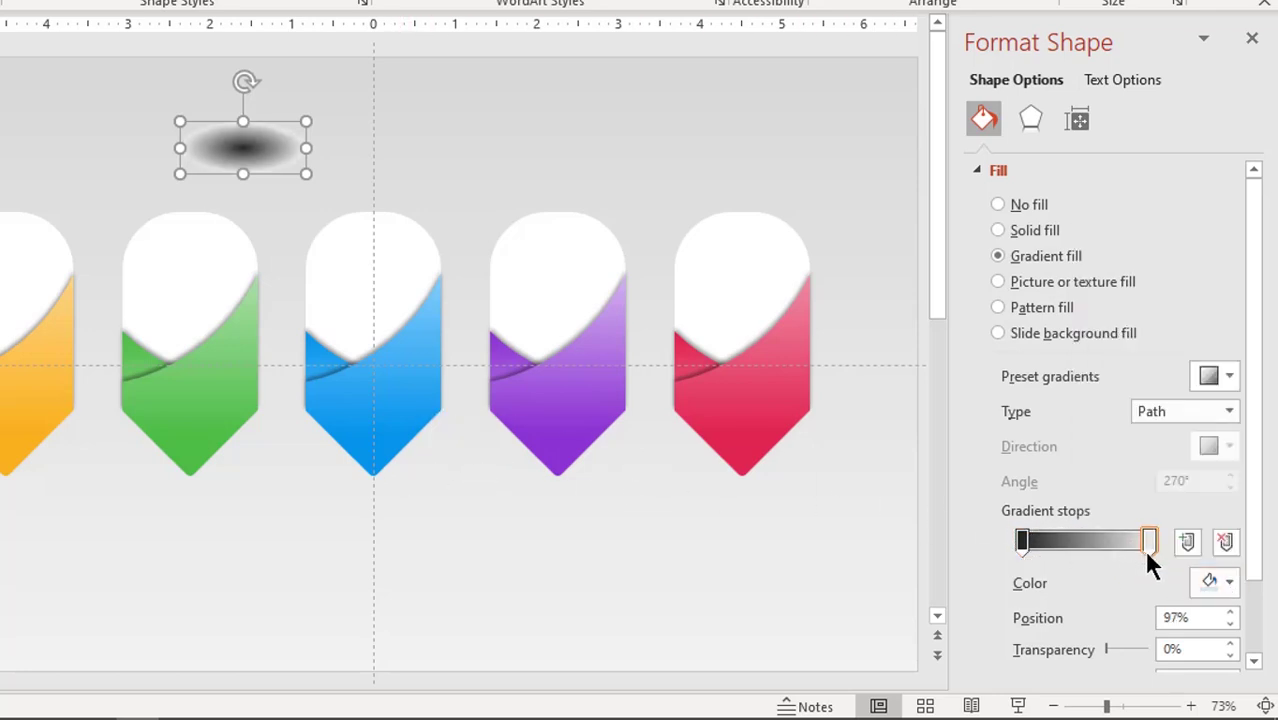
drag(1137, 546, 1106, 541)
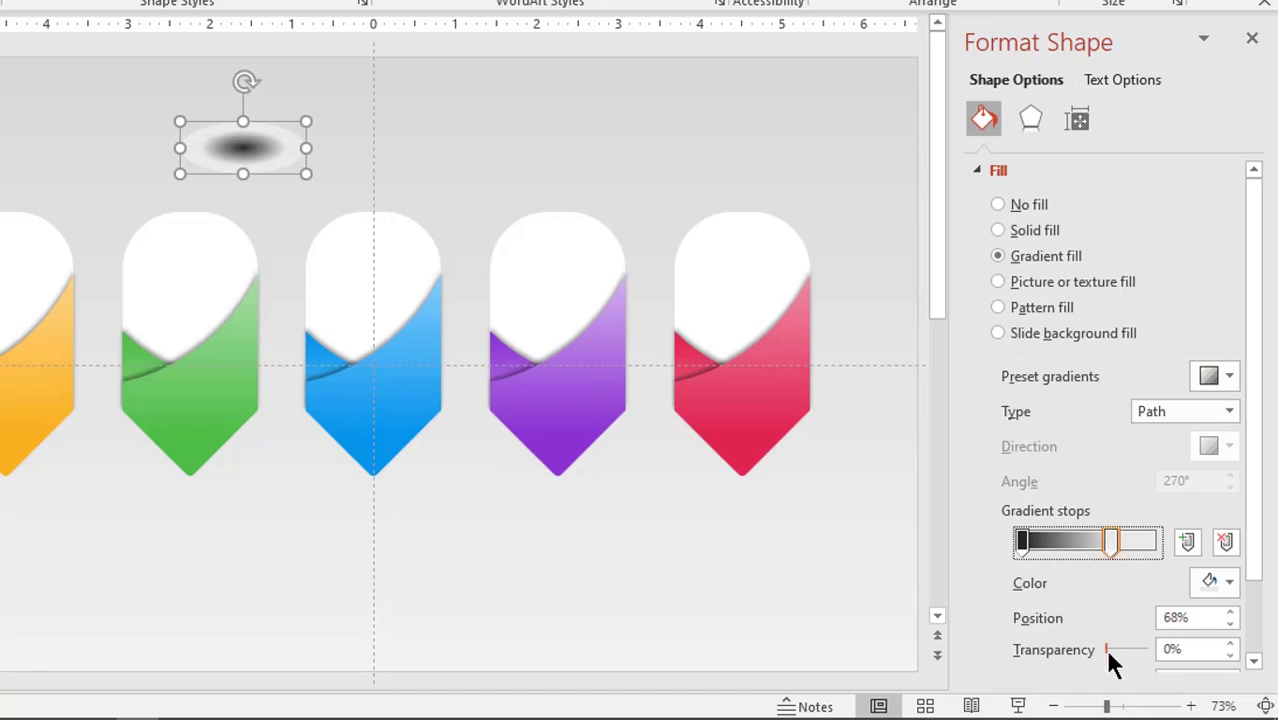
click(1106, 649)
drag(1107, 650, 1166, 651)
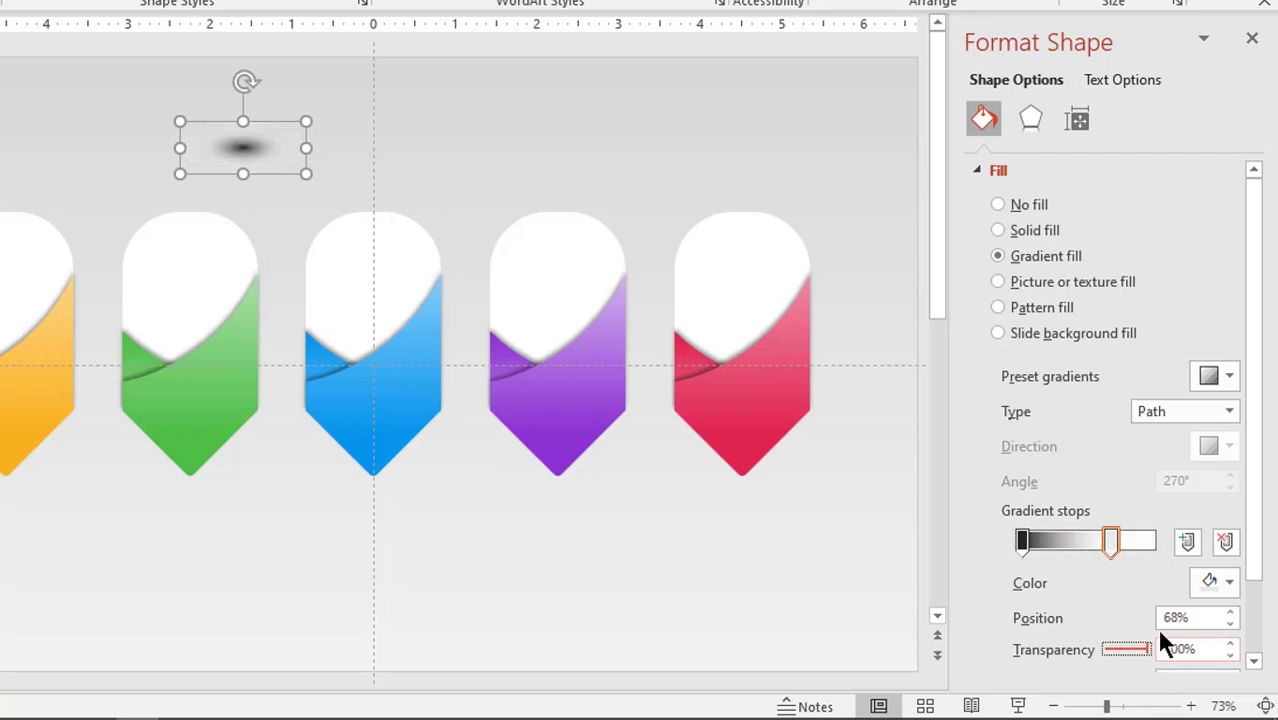
Step: Apply 17 pt soft edges to the oval and shift it slightly right and down
click(1031, 121)
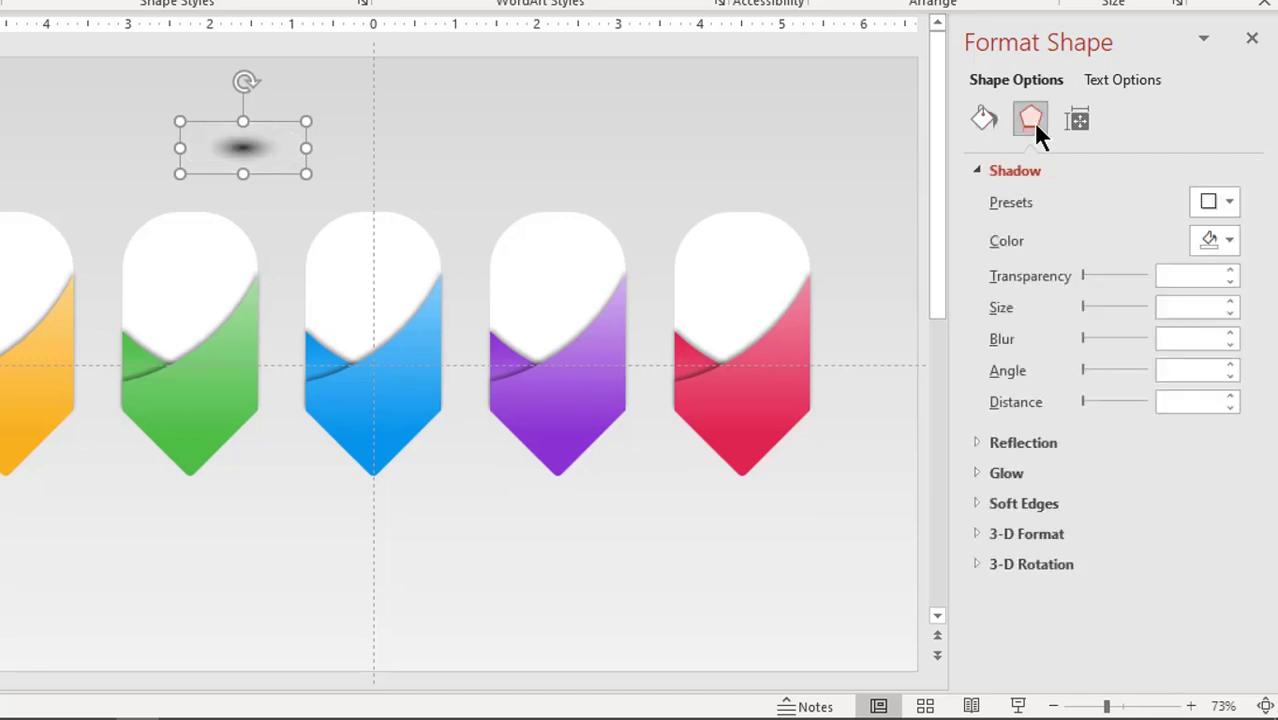
click(1036, 506)
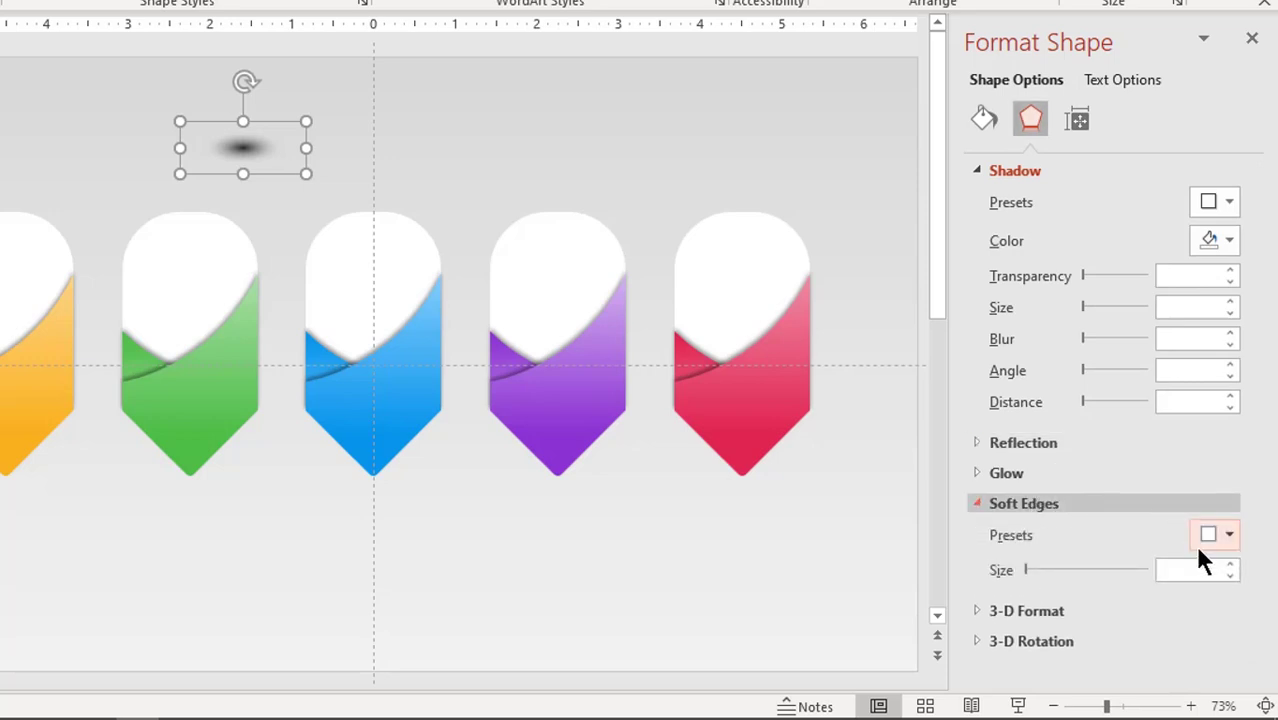
drag(1025, 568, 1046, 571)
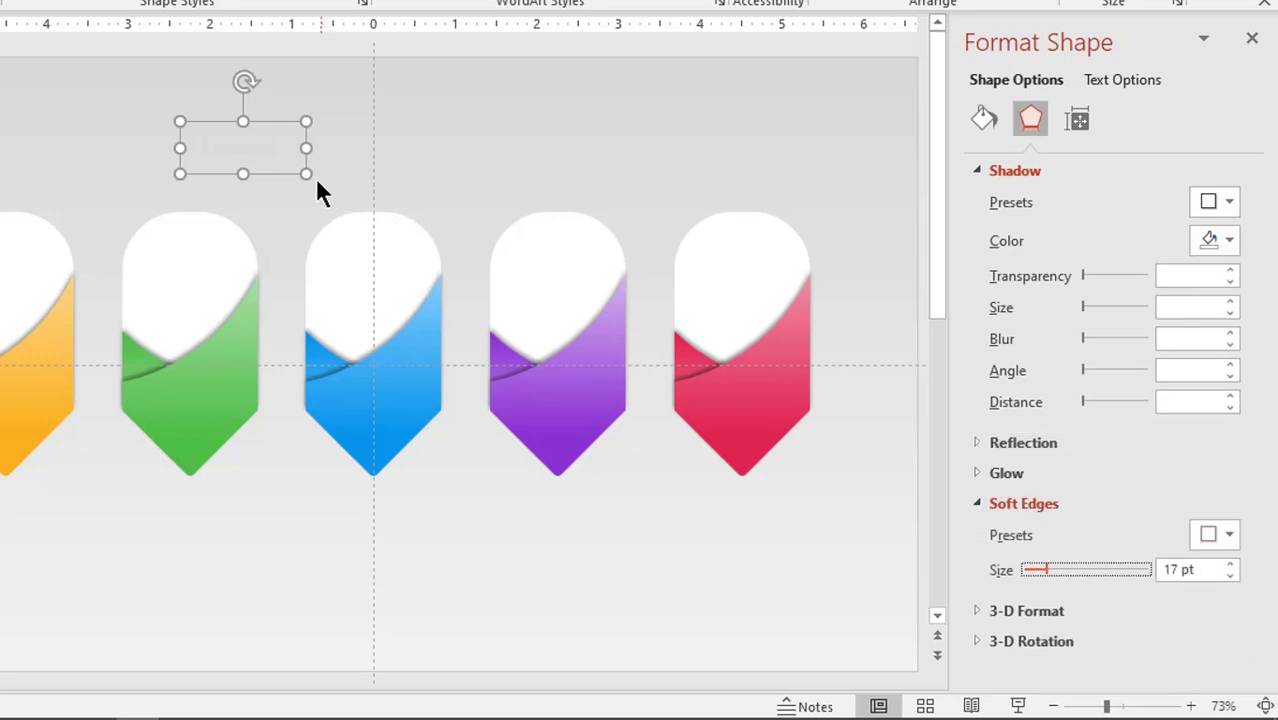
drag(314, 177, 338, 192)
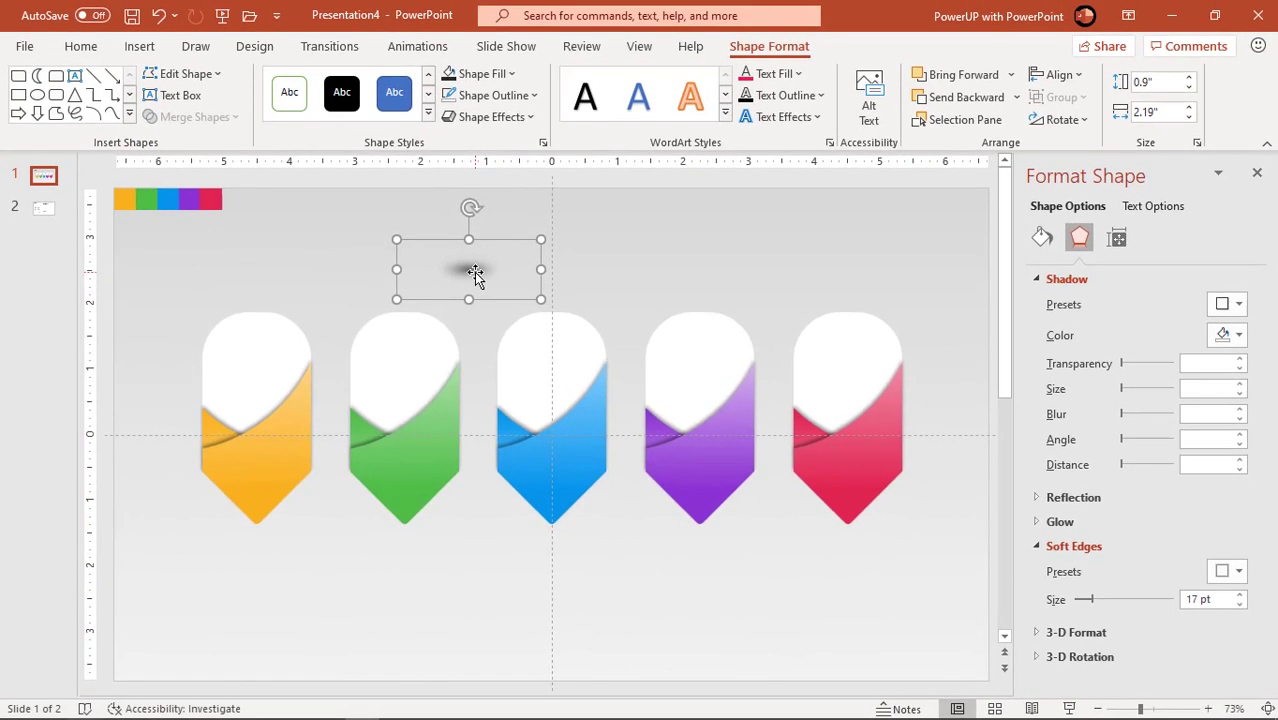
Step: Move the shadow under the yellow tab's tip and send it to the back
mouse_move(443, 263)
mouse_down()
mouse_move(224, 518)
mouse_move(262, 527)
mouse_up()
right_click(262, 527)
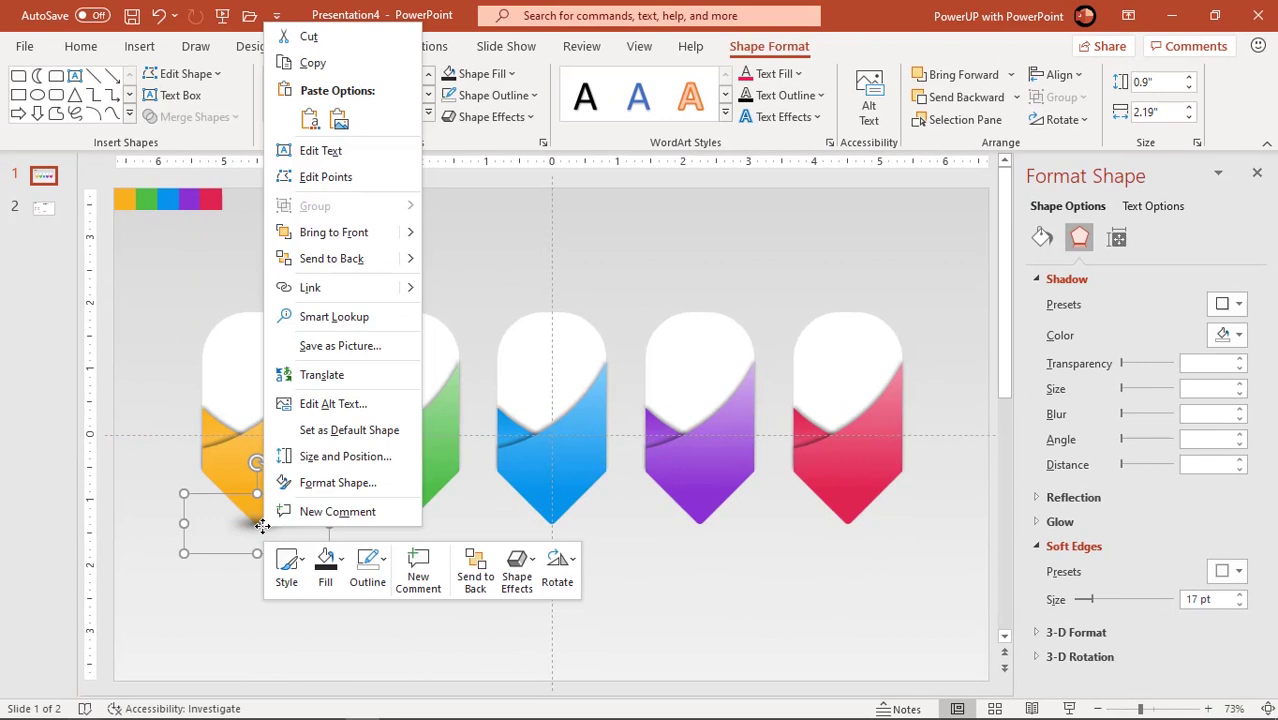
click(333, 262)
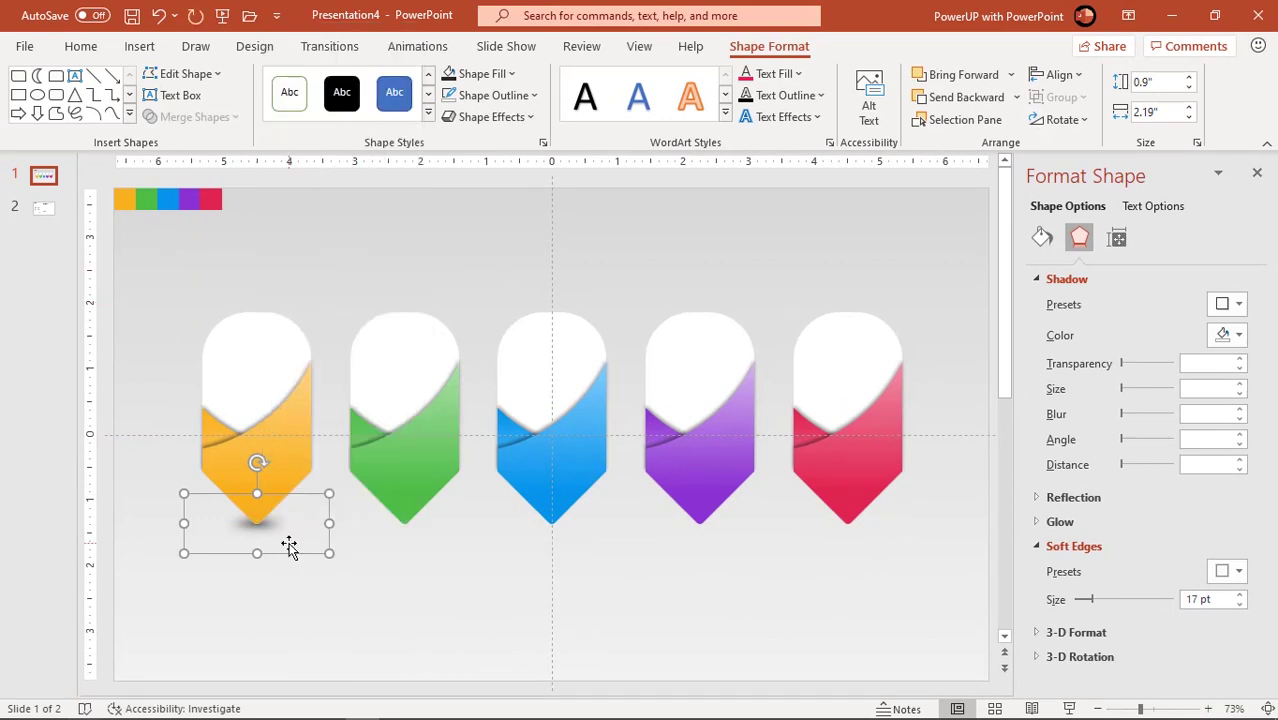
key(Right)
key(Right)
key(Down)
key(Down)
Step: Copy the shadow under the green, blue, purple and red tips and send the copies to back
drag(269, 535, 404, 522)
key(ctrl+d)
key(ctrl+d)
key(ctrl+d)
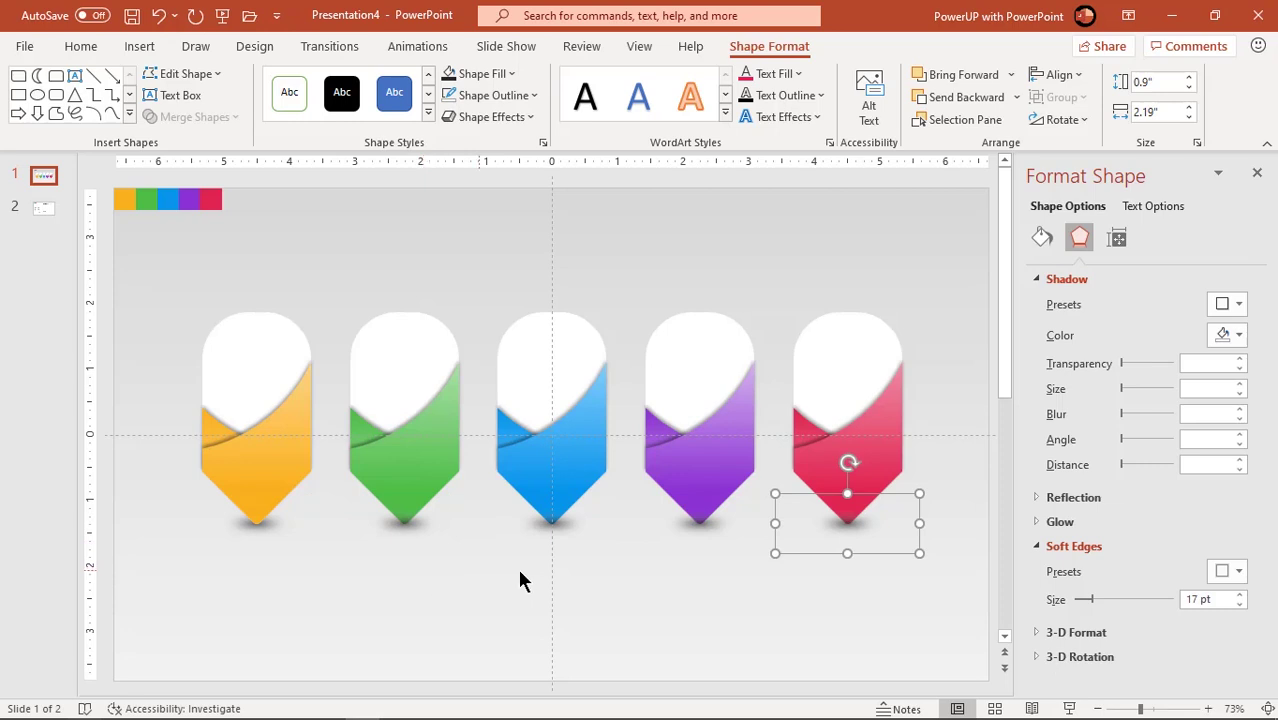
shift+click(698, 533)
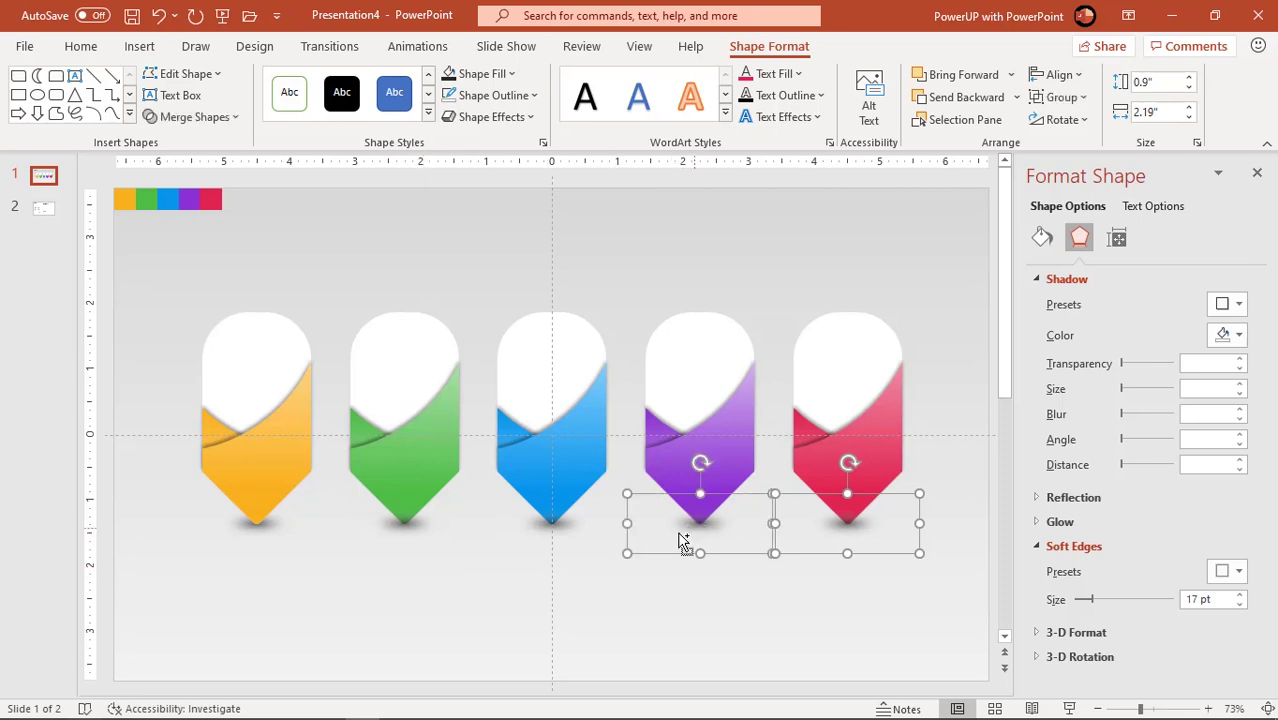
shift+click(570, 535)
shift+click(404, 528)
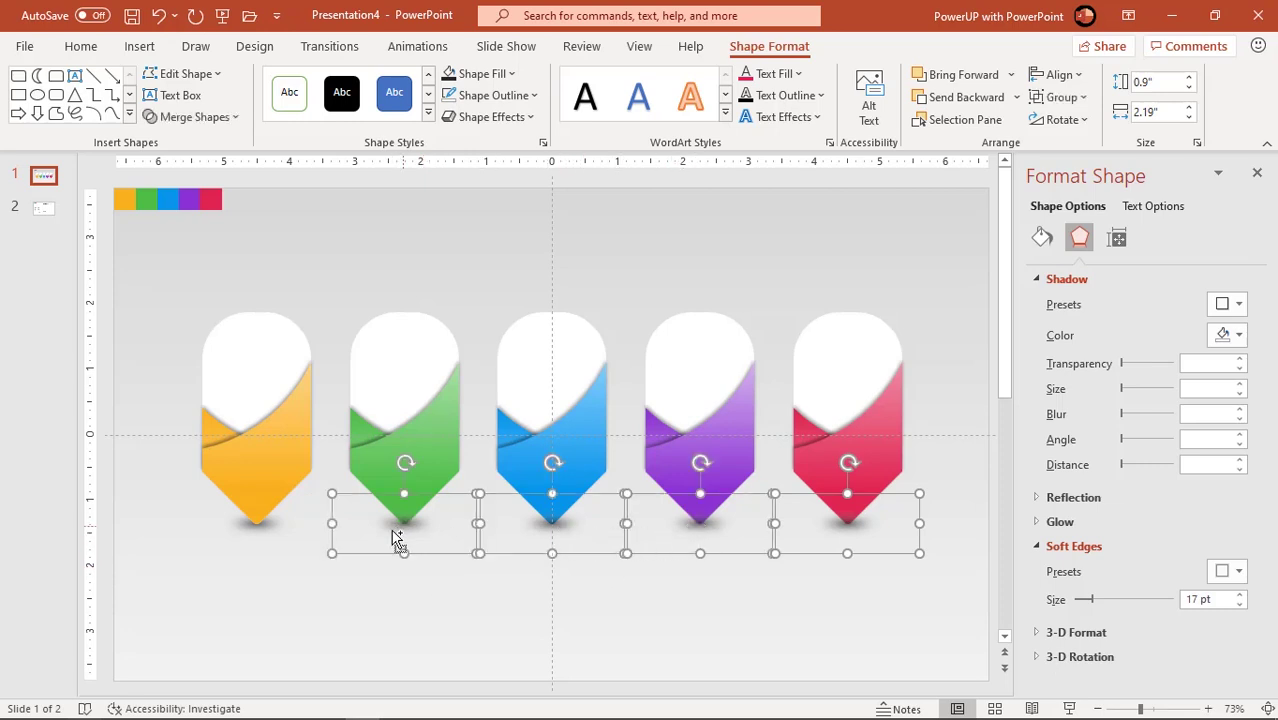
right_click(406, 532)
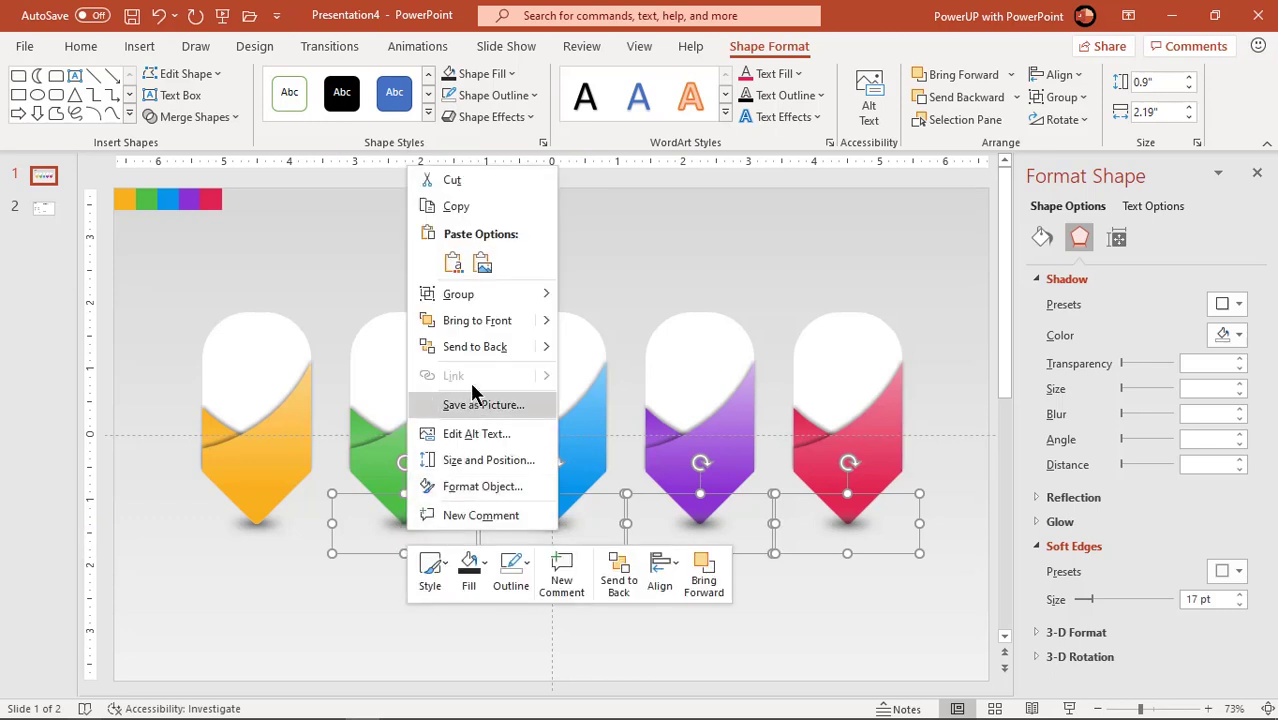
click(470, 346)
Step: Select all five coloured tabs together
click(238, 590)
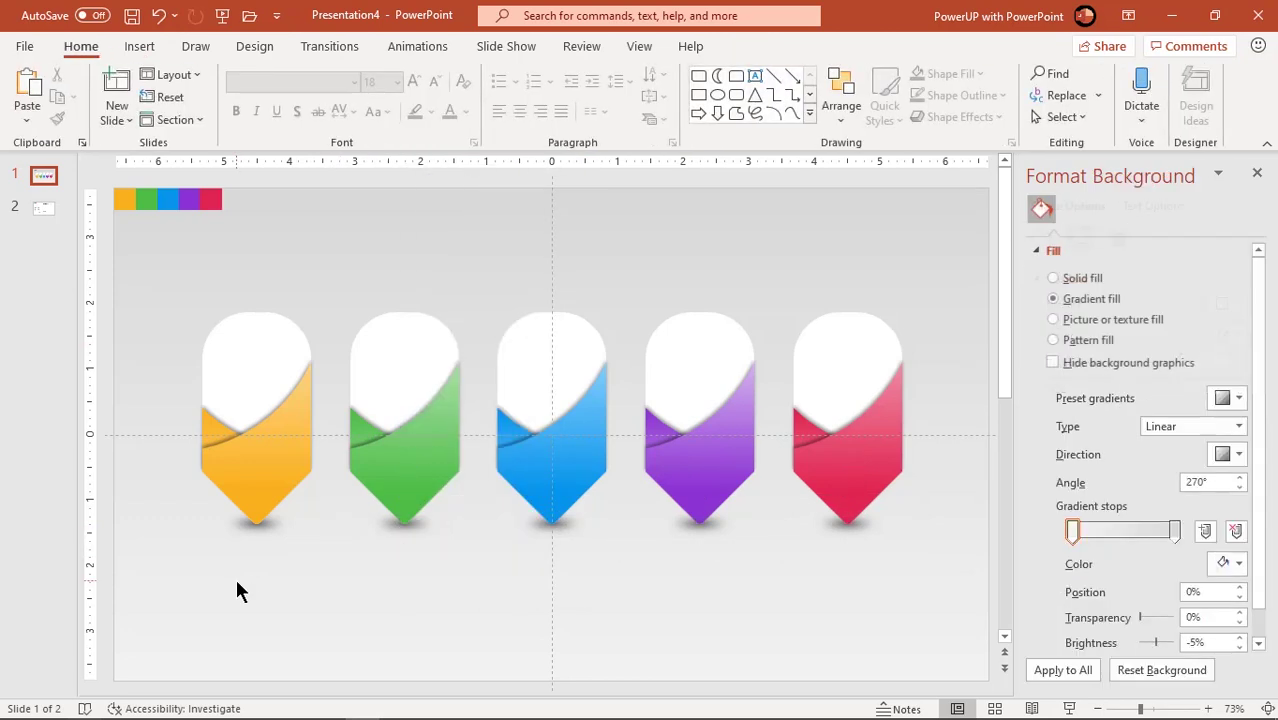
click(257, 460)
shift+click(391, 491)
shift+click(557, 476)
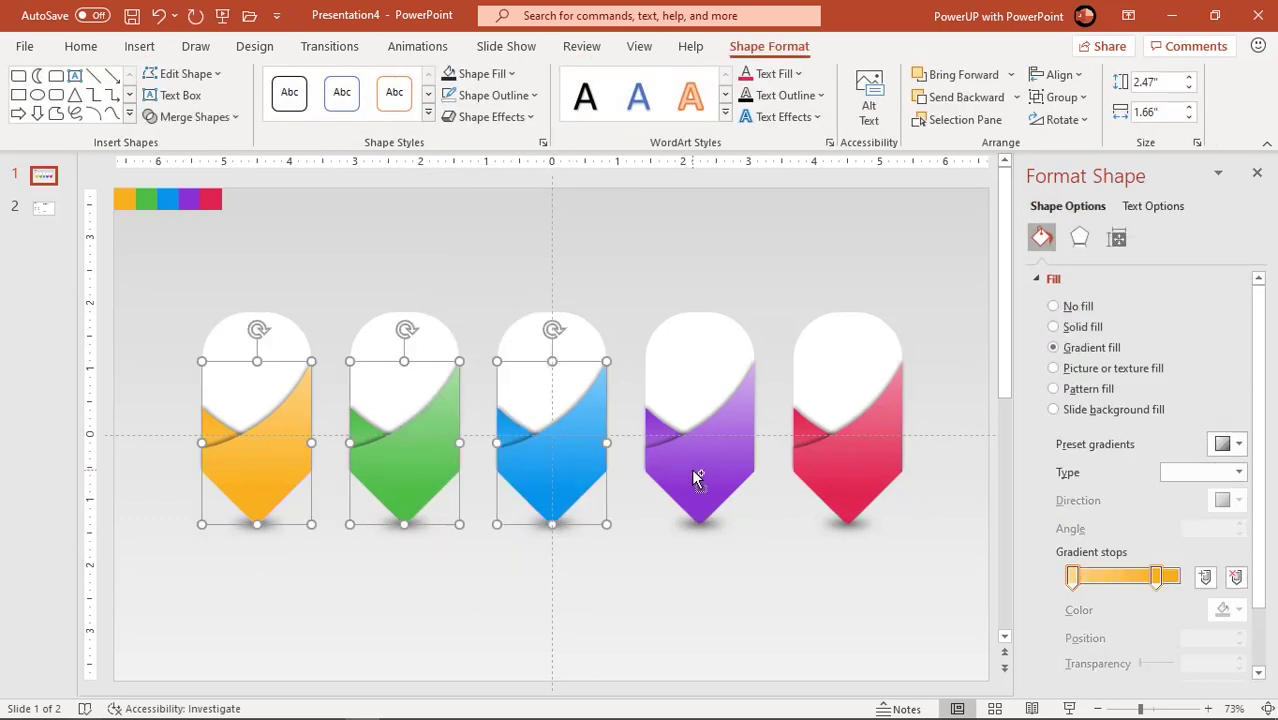
shift+click(696, 478)
shift+click(843, 480)
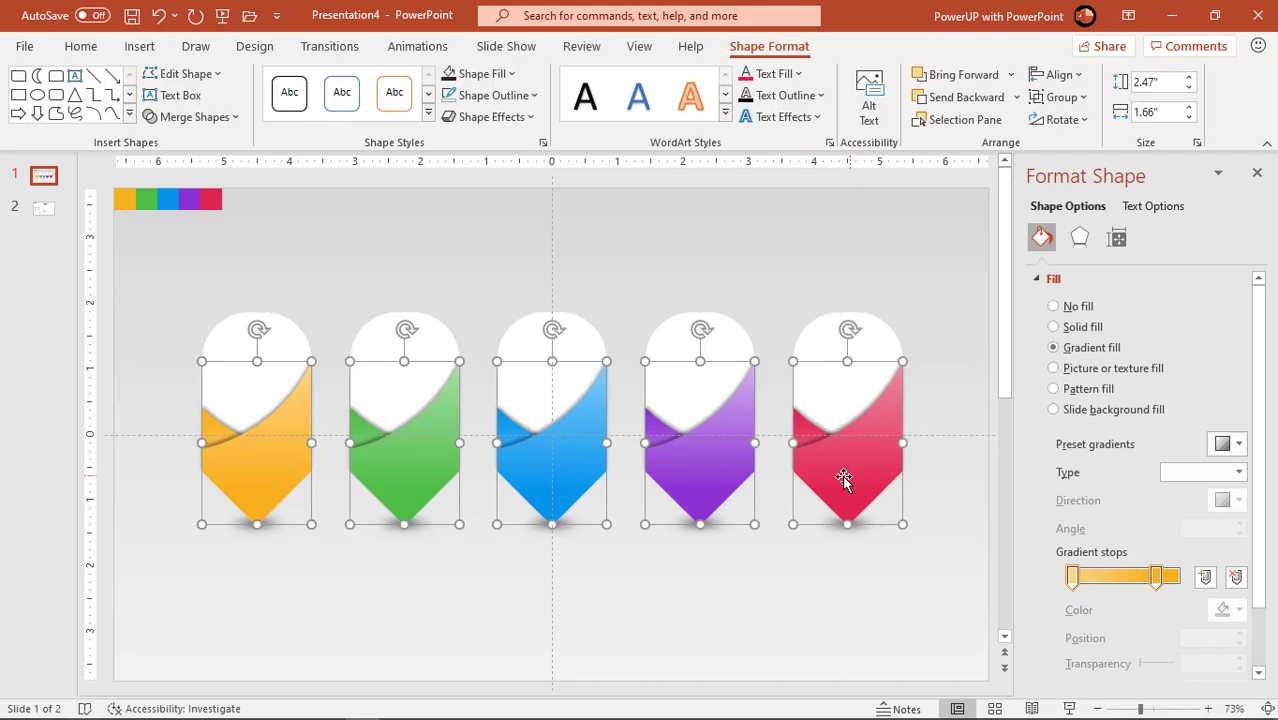
Step: Apply the first reflection variation to the tabs and raise its blur to 16 pt
click(1079, 240)
click(1041, 280)
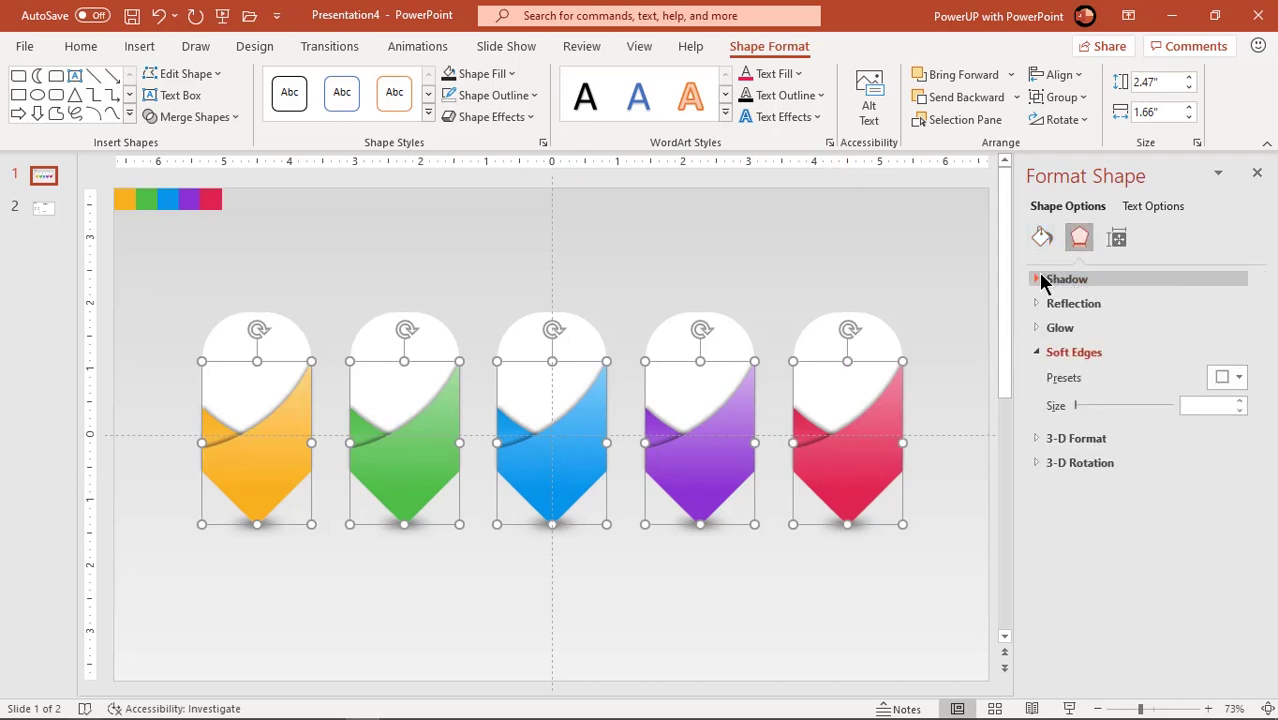
click(1056, 303)
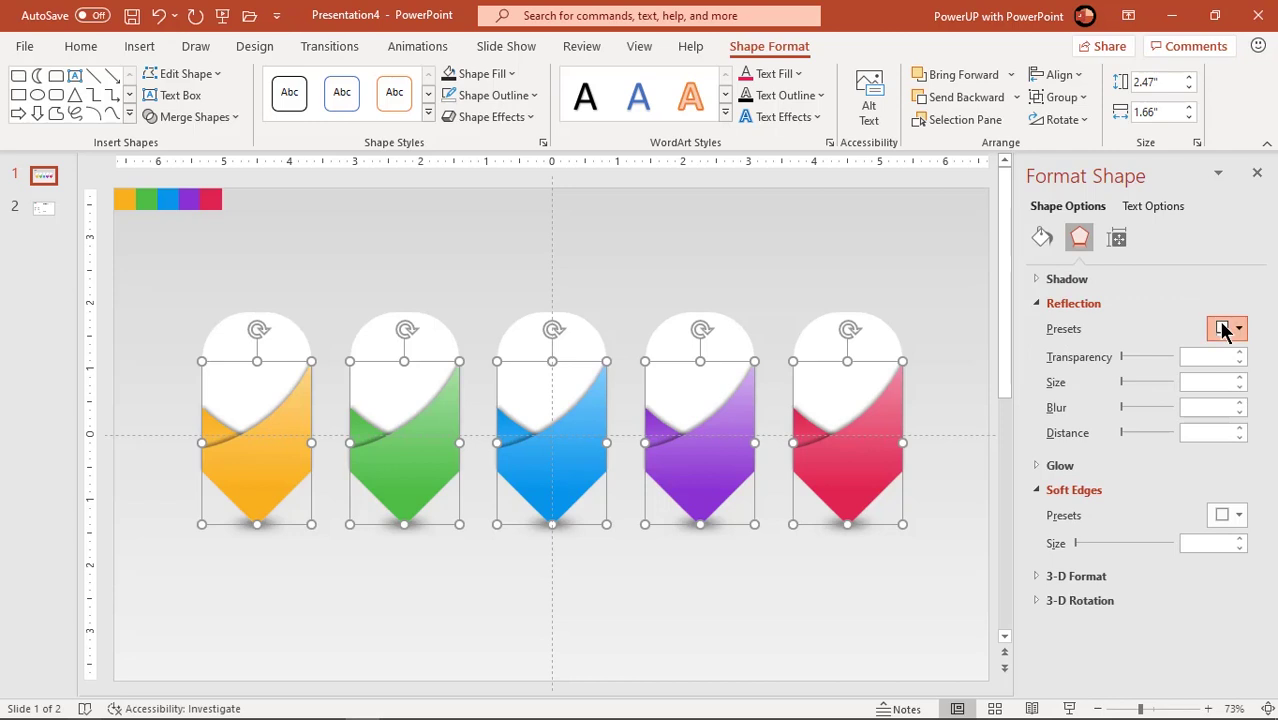
click(1225, 331)
click(1121, 482)
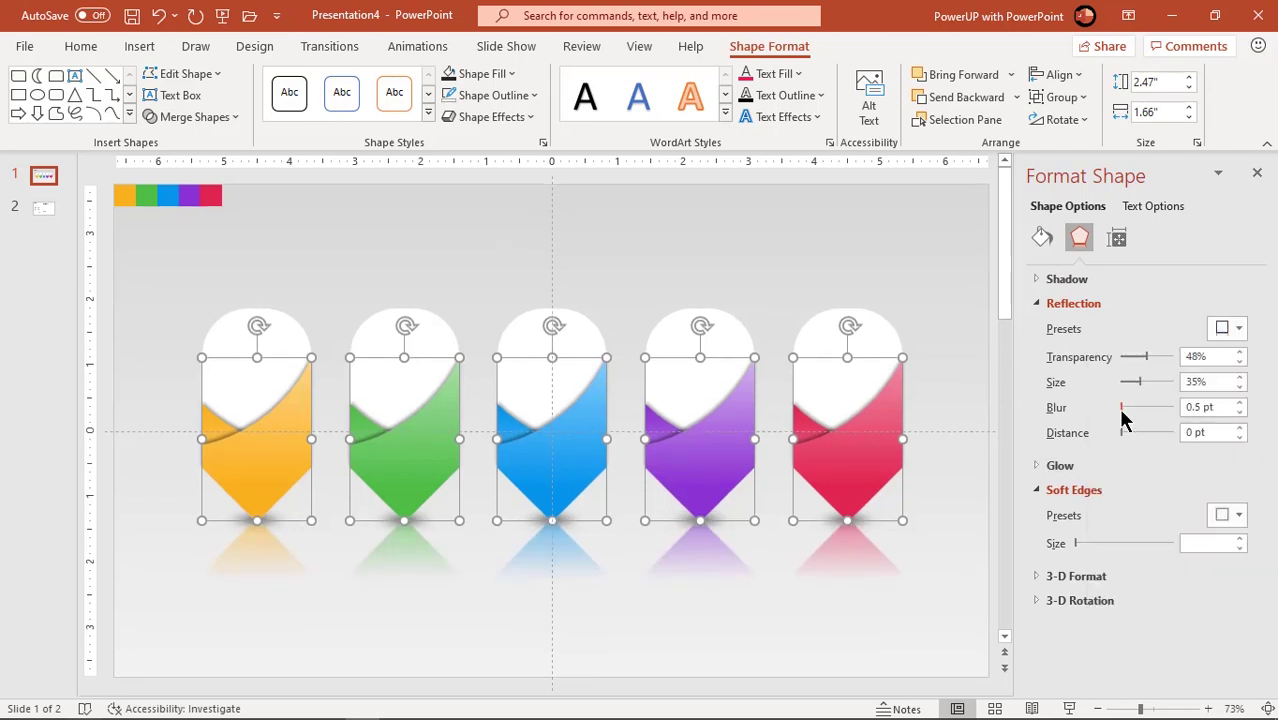
drag(1121, 418, 1127, 418)
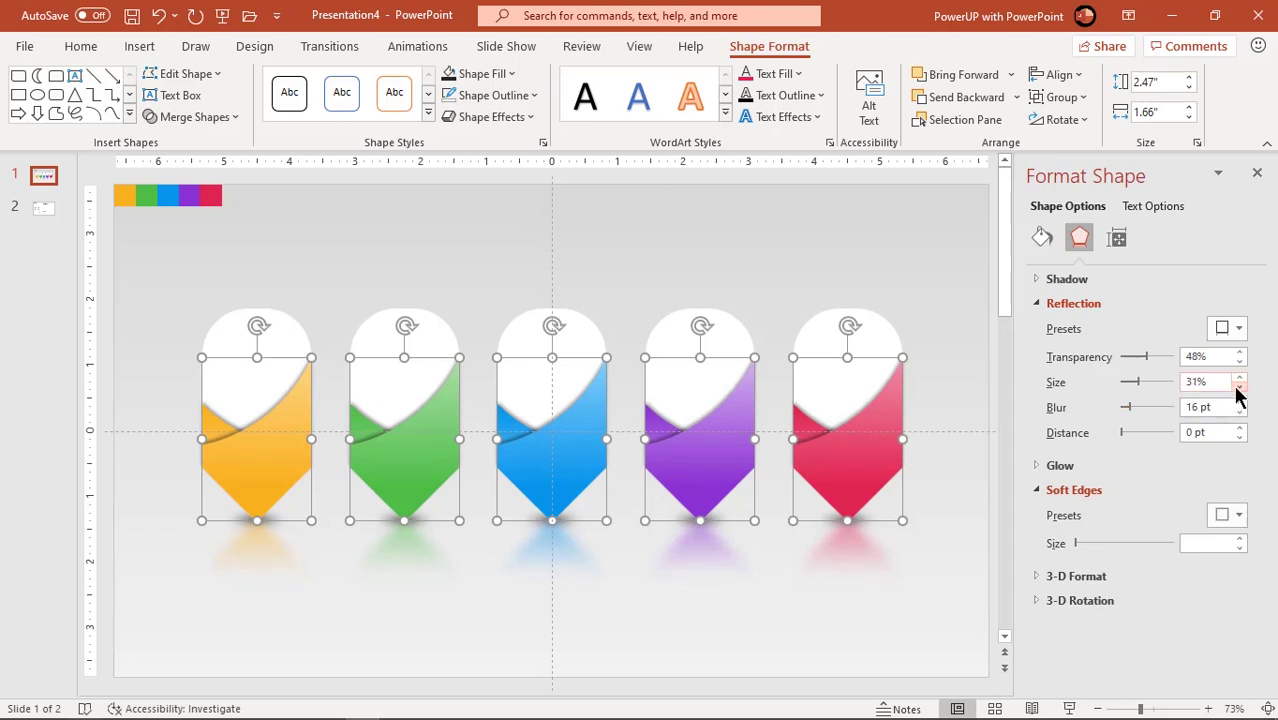
Step: Close the shape formatting settings and delete the colour-swatch strip
click(1257, 175)
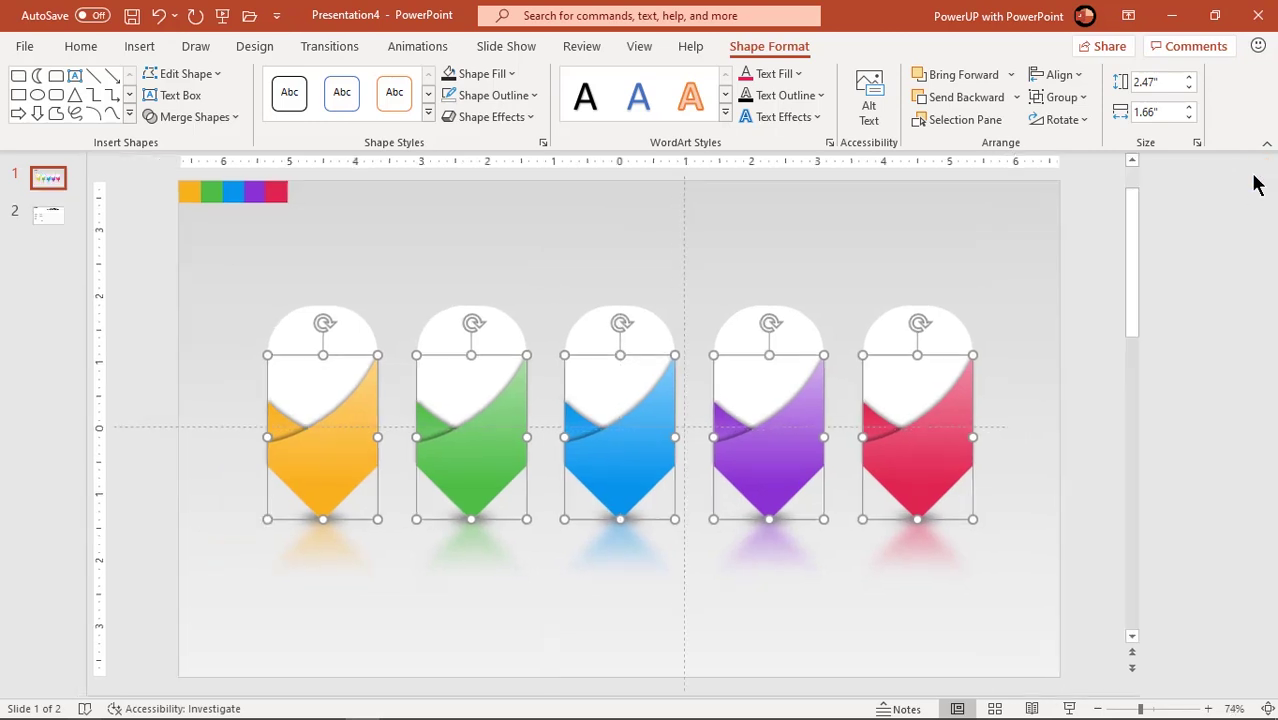
click(1191, 325)
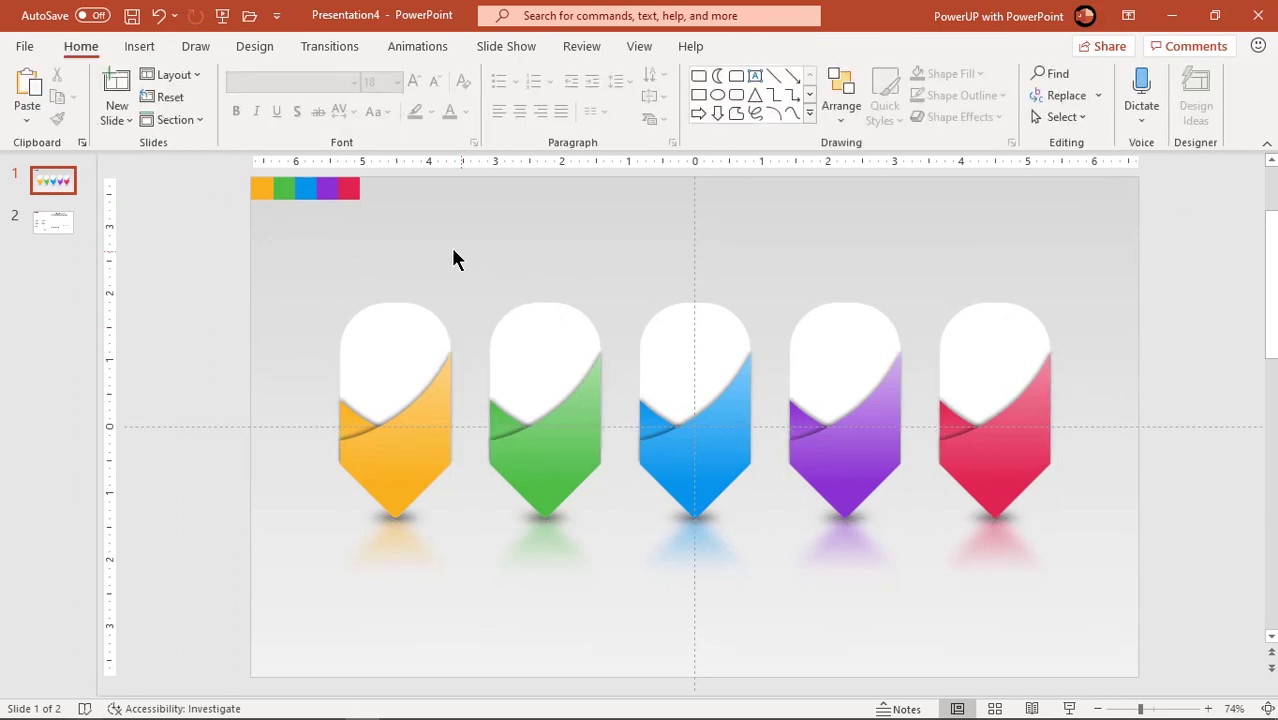
drag(436, 246, 216, 165)
key(Delete)
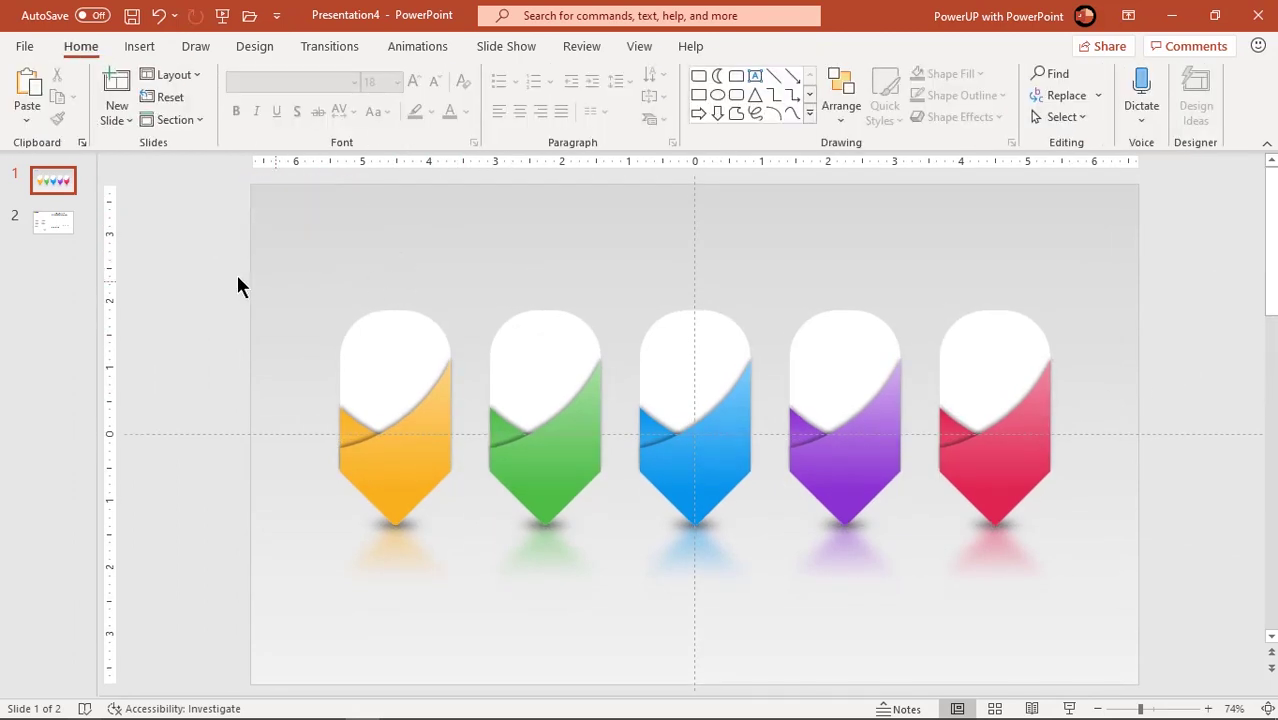
Step: Bring the numbers 01–05 and icons from slide 2 onto slide 1 and make the numbers white
click(57, 228)
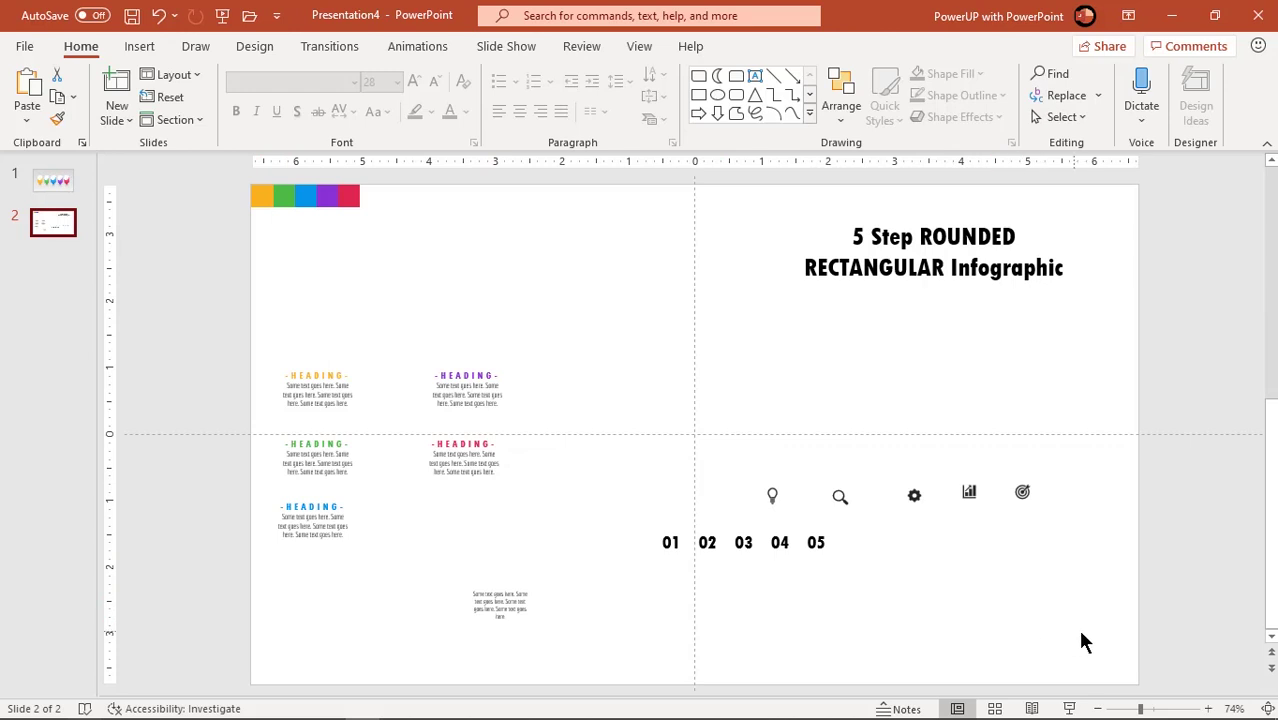
drag(1079, 632, 578, 428)
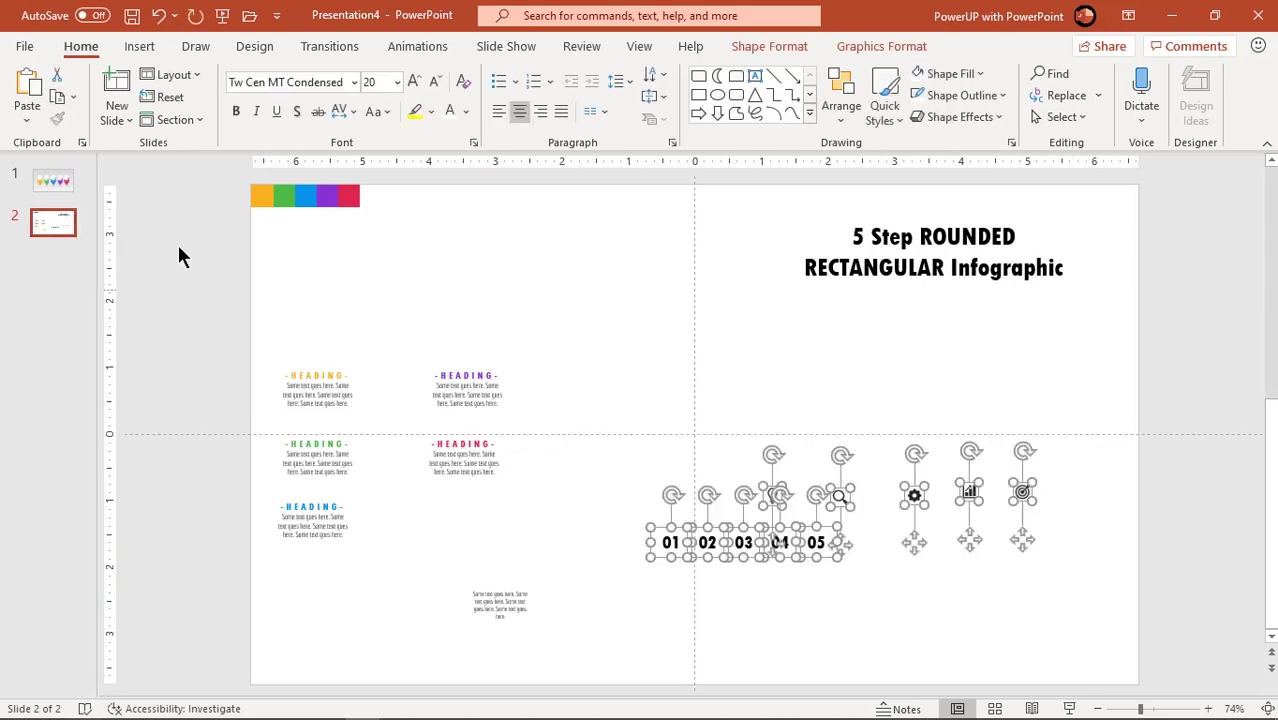
click(55, 181)
key(ctrl+v)
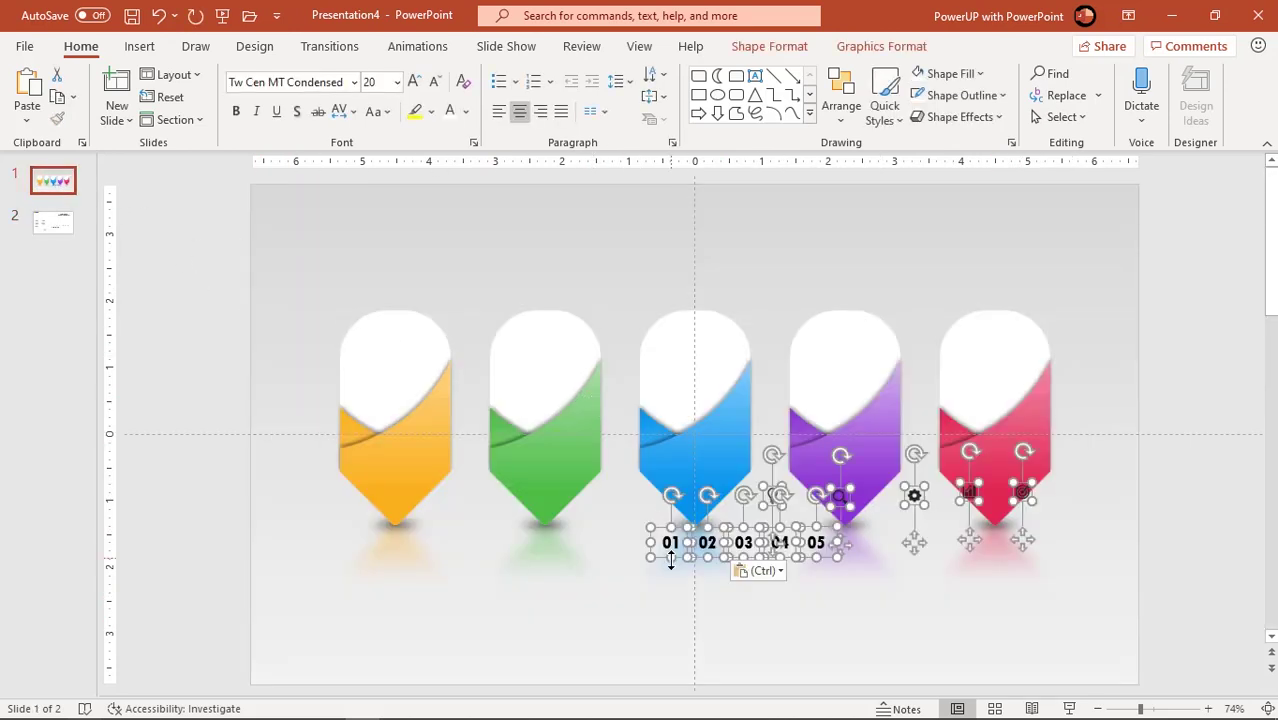
drag(607, 398, 742, 288)
click(502, 245)
click(452, 112)
click(585, 282)
Step: Place numbers 01–05 on the yellow, green, blue, purple and pink tabs
click(571, 277)
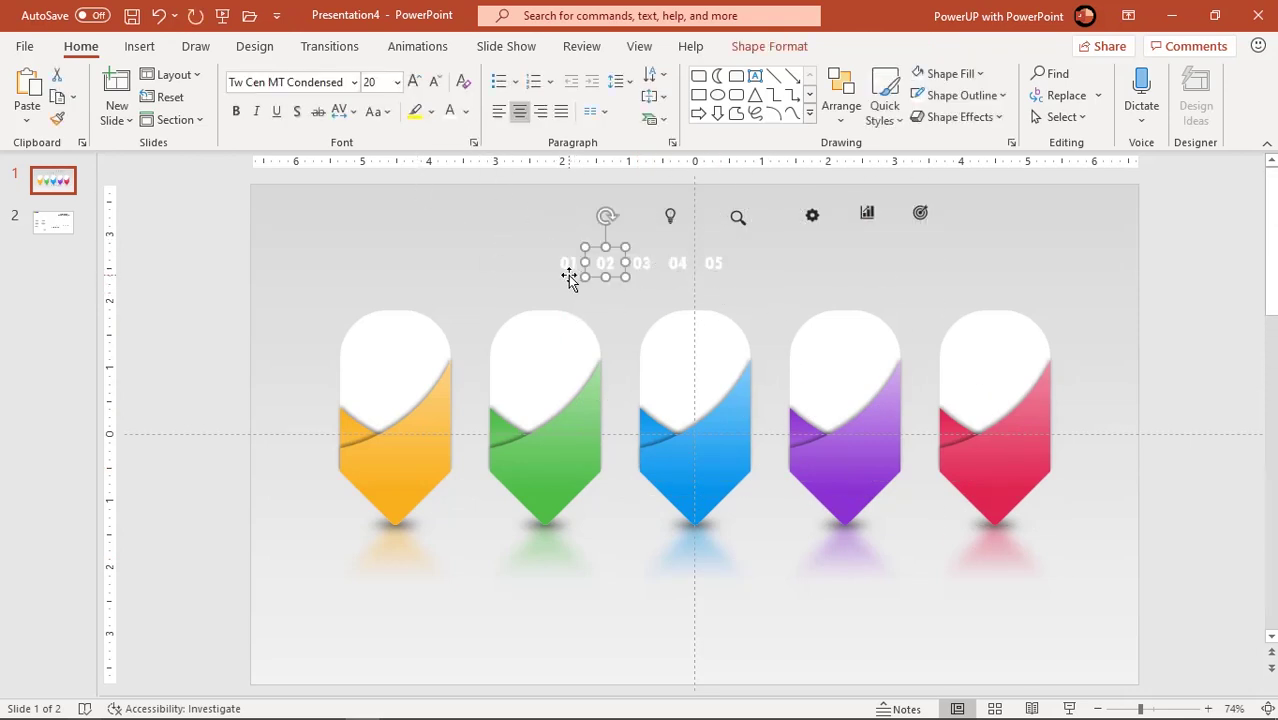
drag(363, 444, 360, 447)
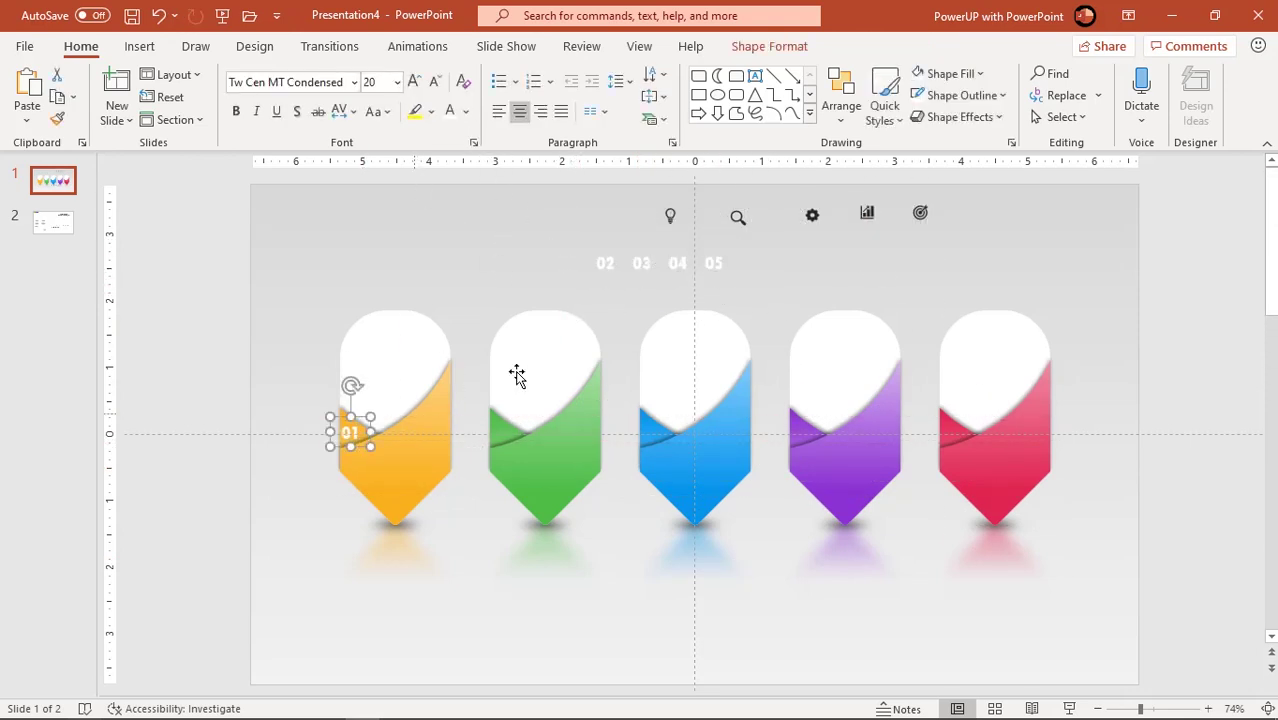
drag(616, 278, 509, 448)
click(638, 277)
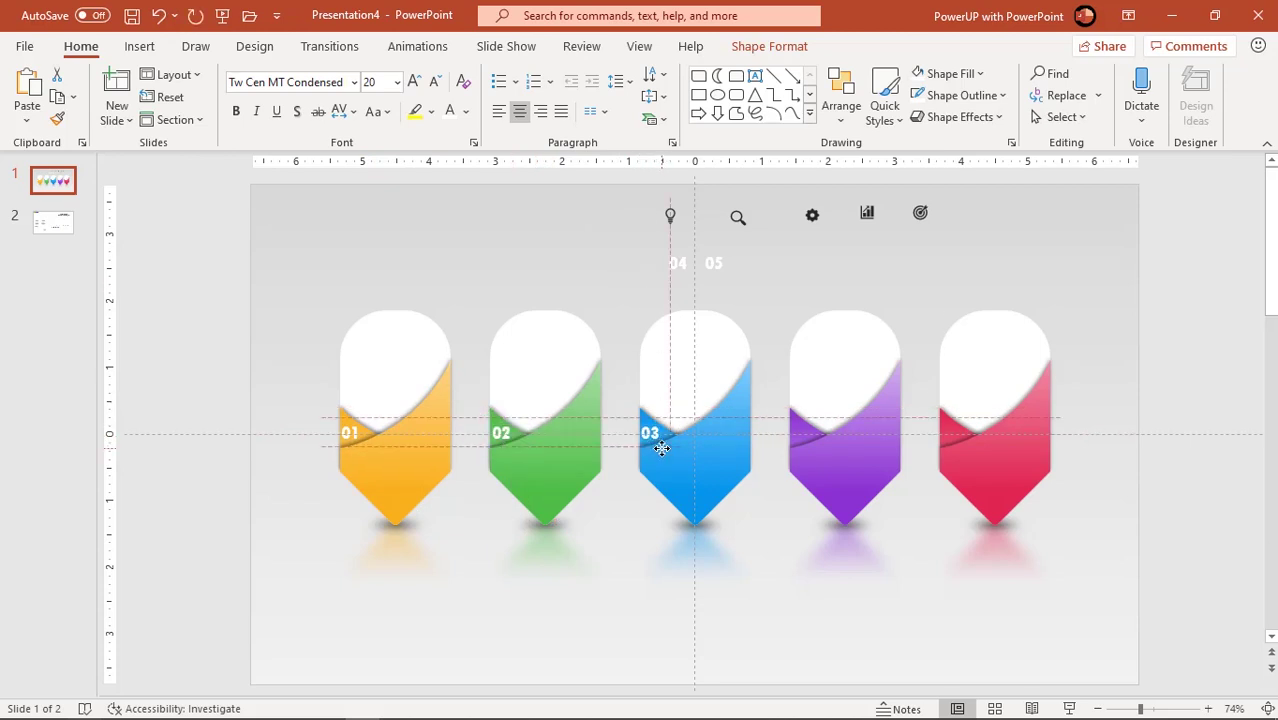
drag(661, 448, 650, 440)
drag(678, 263, 813, 437)
drag(713, 263, 955, 432)
Step: Move the lightbulb, gear, chart and target icons onto tabs 01, 03, 04 and 05
drag(645, 245, 950, 190)
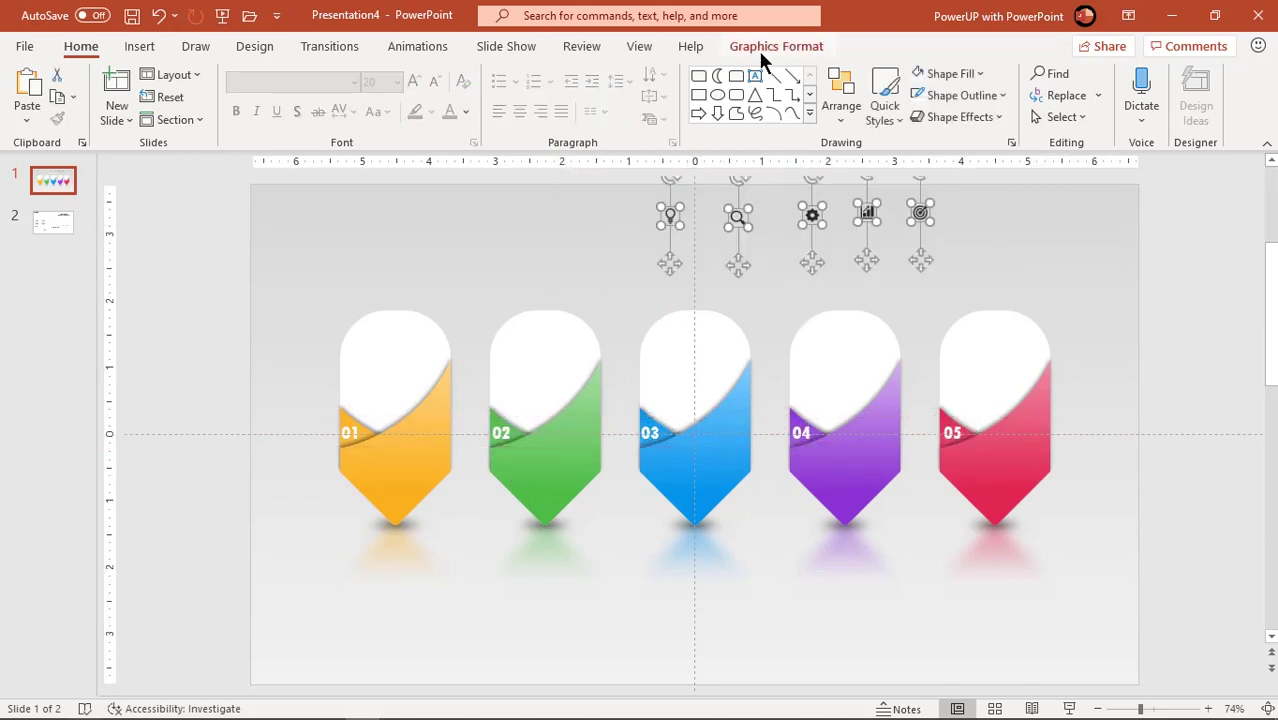
click(673, 257)
drag(673, 257, 437, 459)
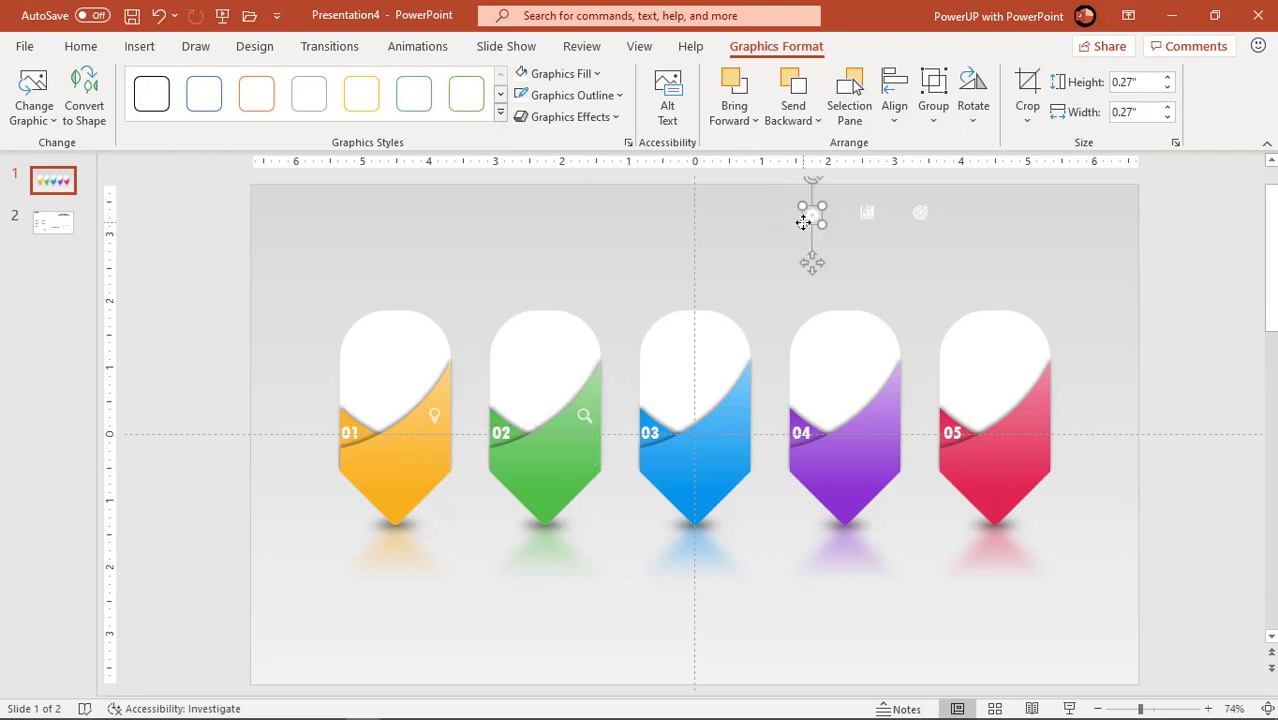
drag(803, 222, 733, 456)
drag(866, 212, 890, 426)
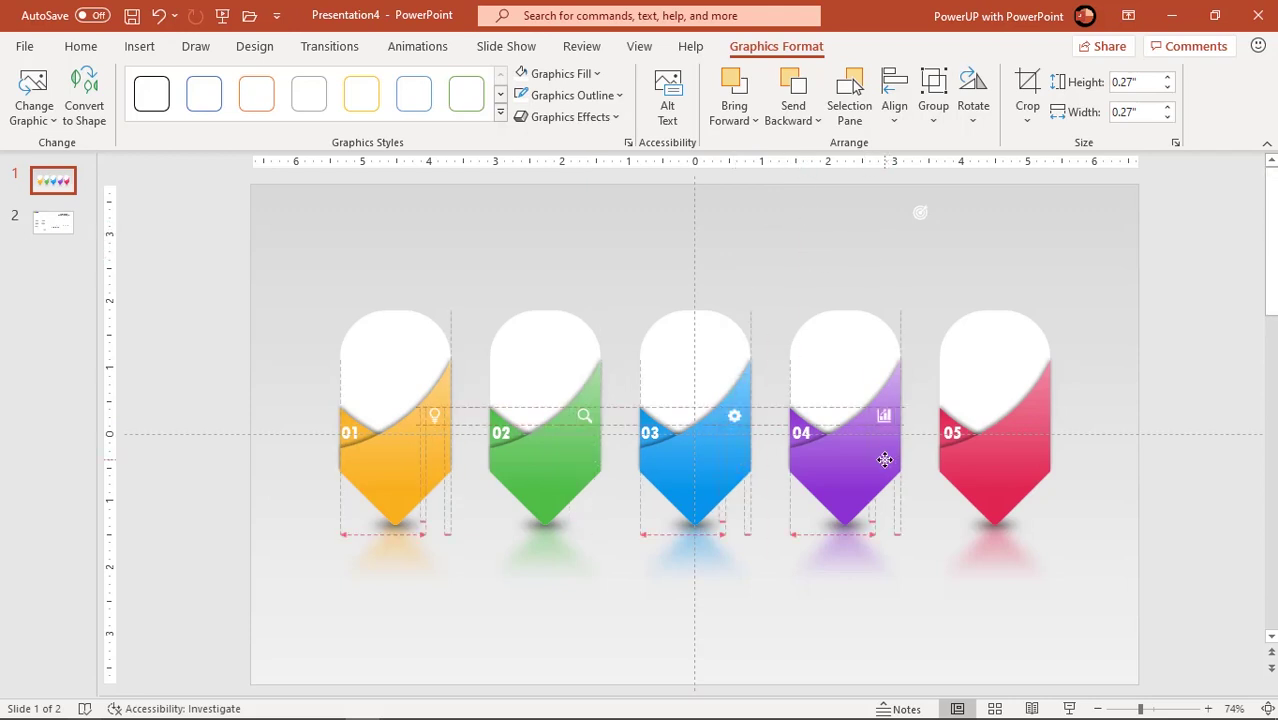
click(919, 212)
drag(919, 251, 1034, 450)
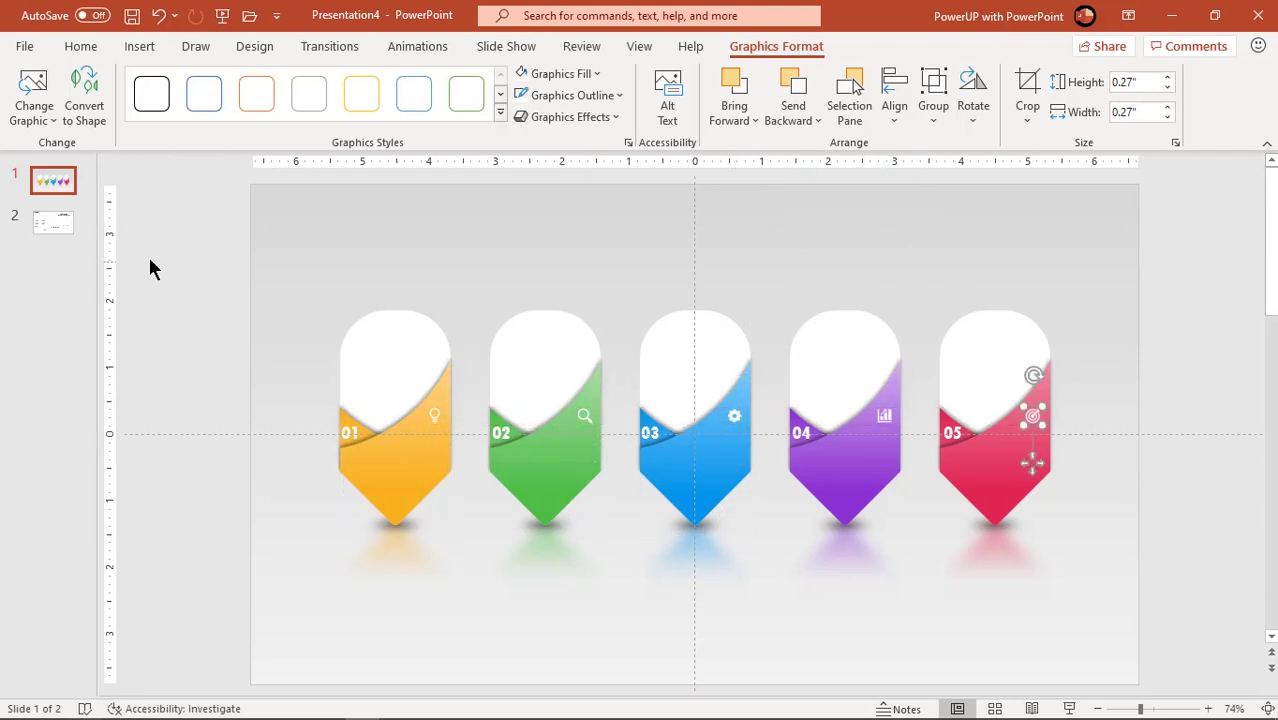
key(Page_Down)
drag(228, 334, 578, 662)
Step: Paste the coloured headings onto slide 1 and place each on its matching tab 01–05
click(63, 190)
key(ctrl+v)
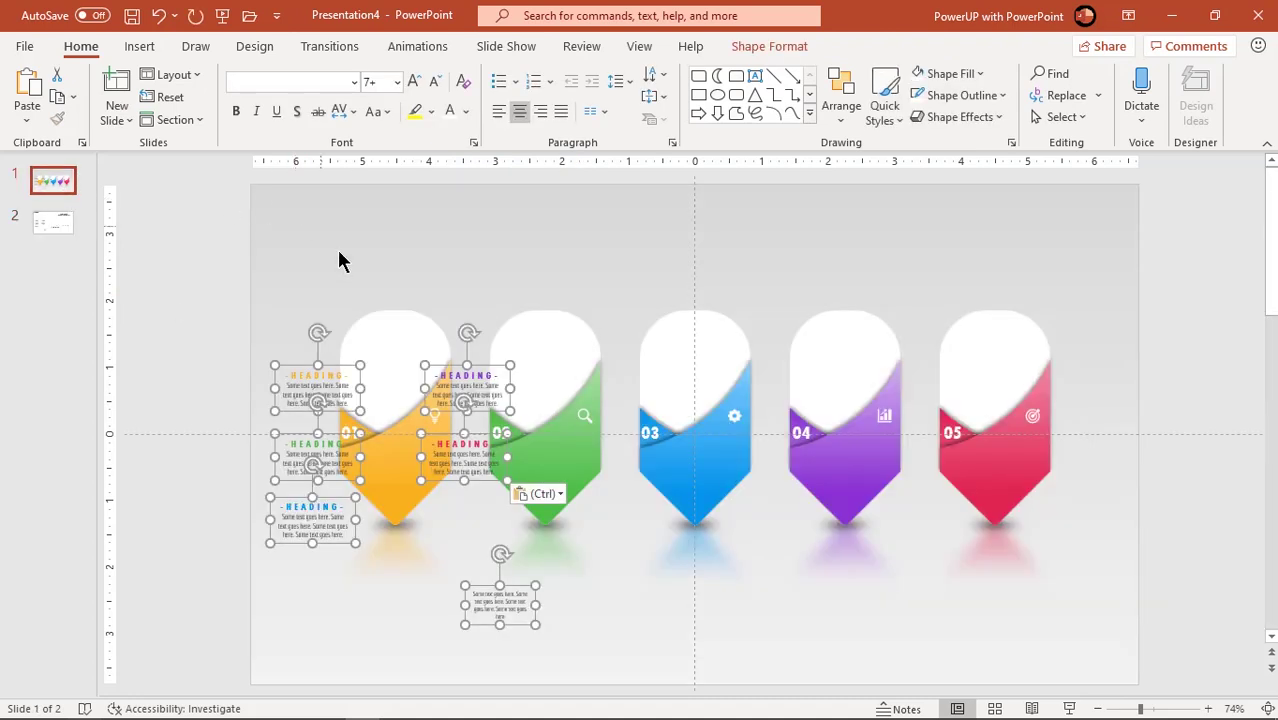
click(465, 488)
drag(465, 470, 1004, 391)
click(476, 410)
drag(476, 410, 851, 380)
drag(332, 538, 706, 379)
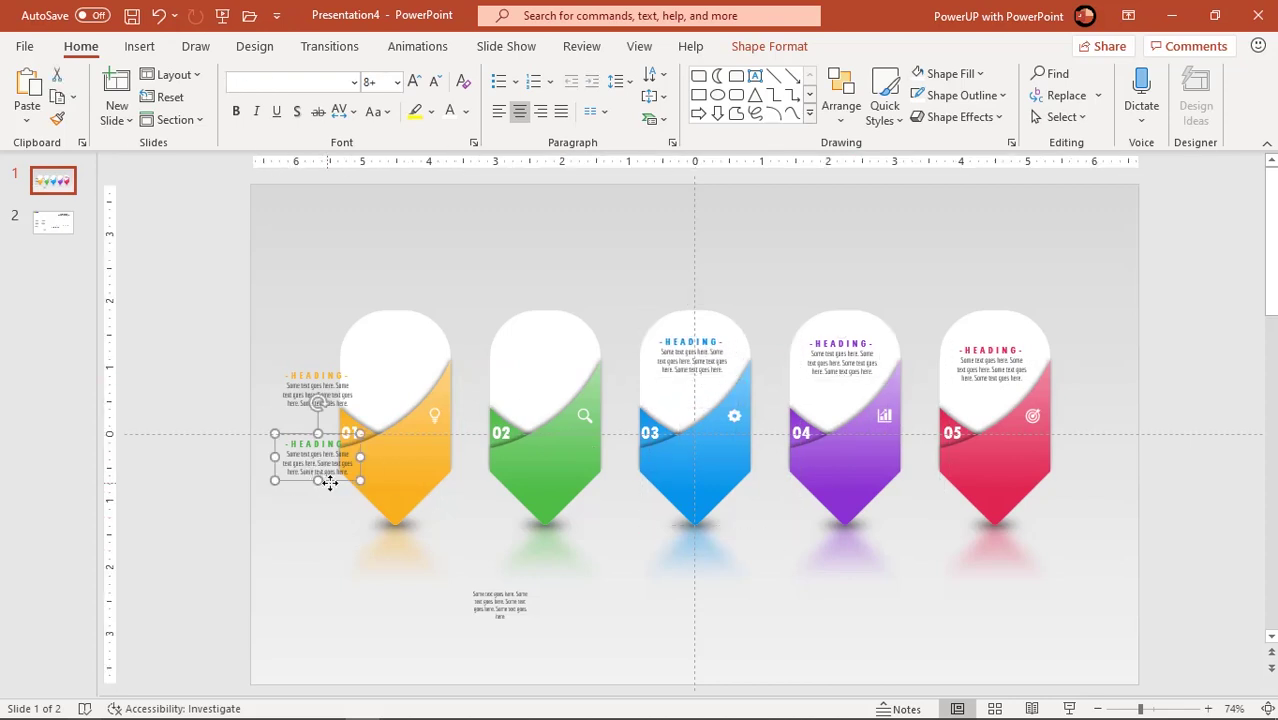
drag(328, 476, 548, 385)
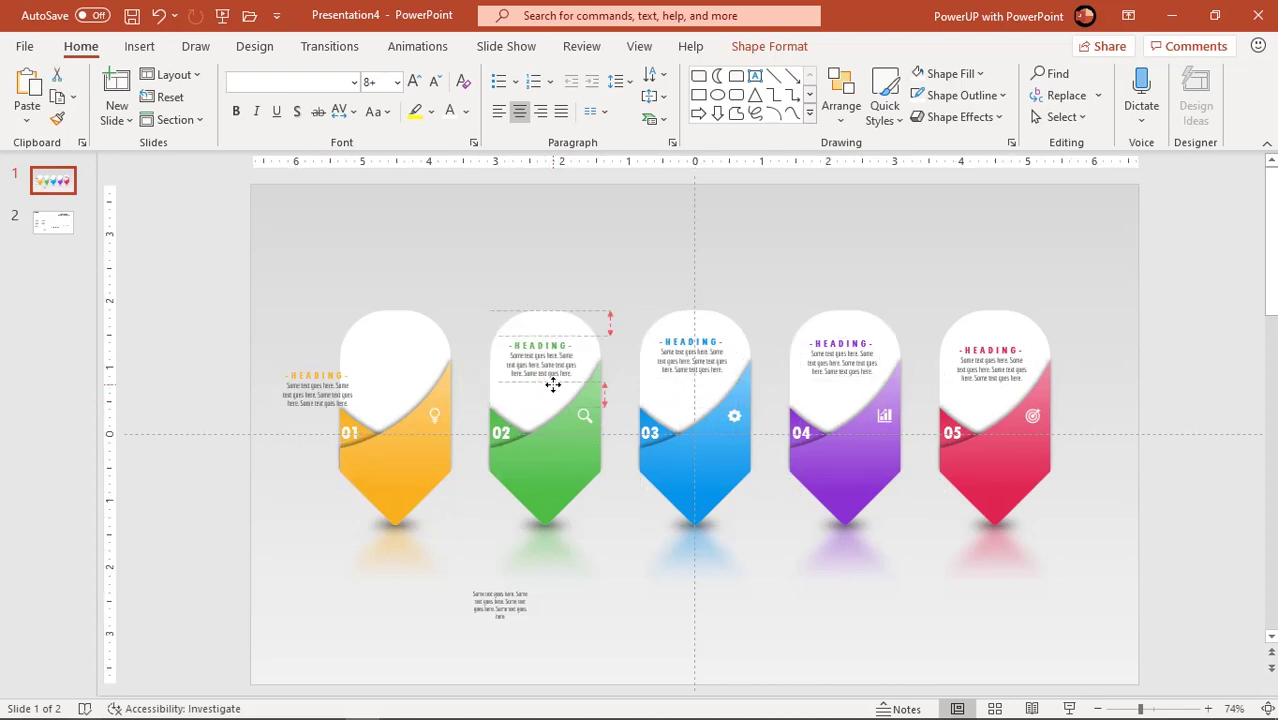
drag(325, 412, 398, 388)
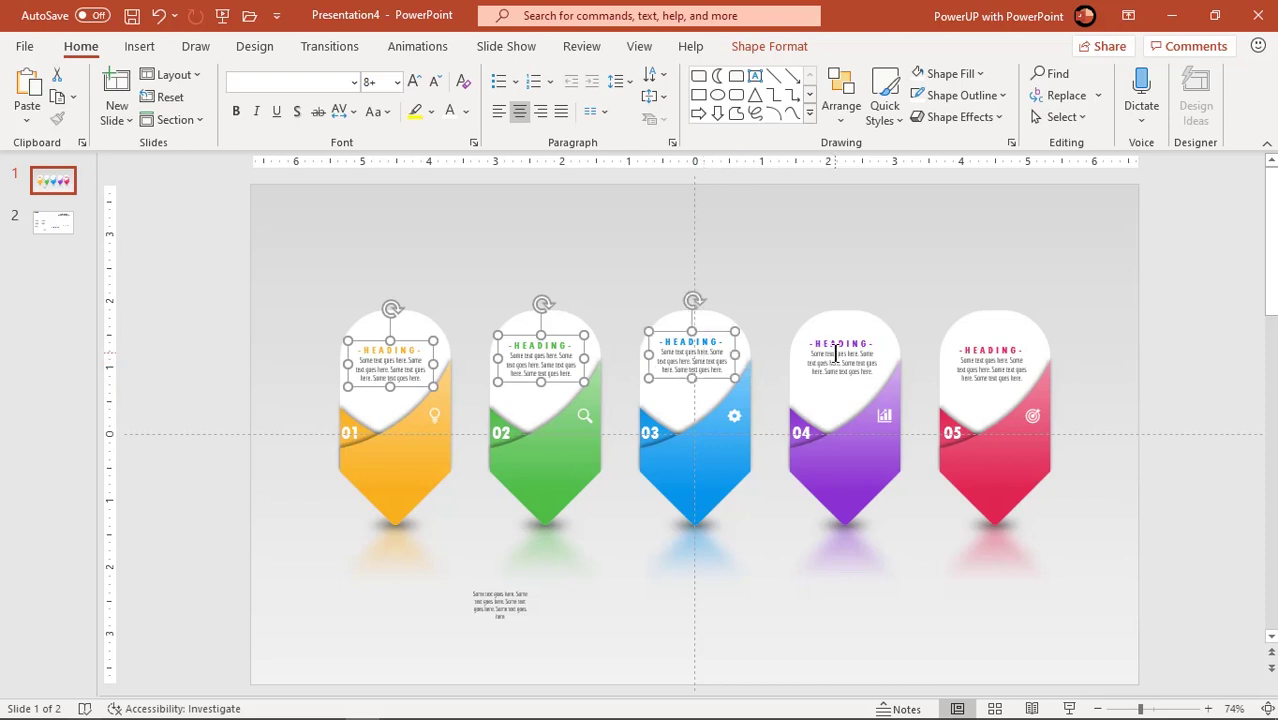
Step: Align the five headings along their bottoms
click(769, 46)
click(1060, 74)
click(1095, 234)
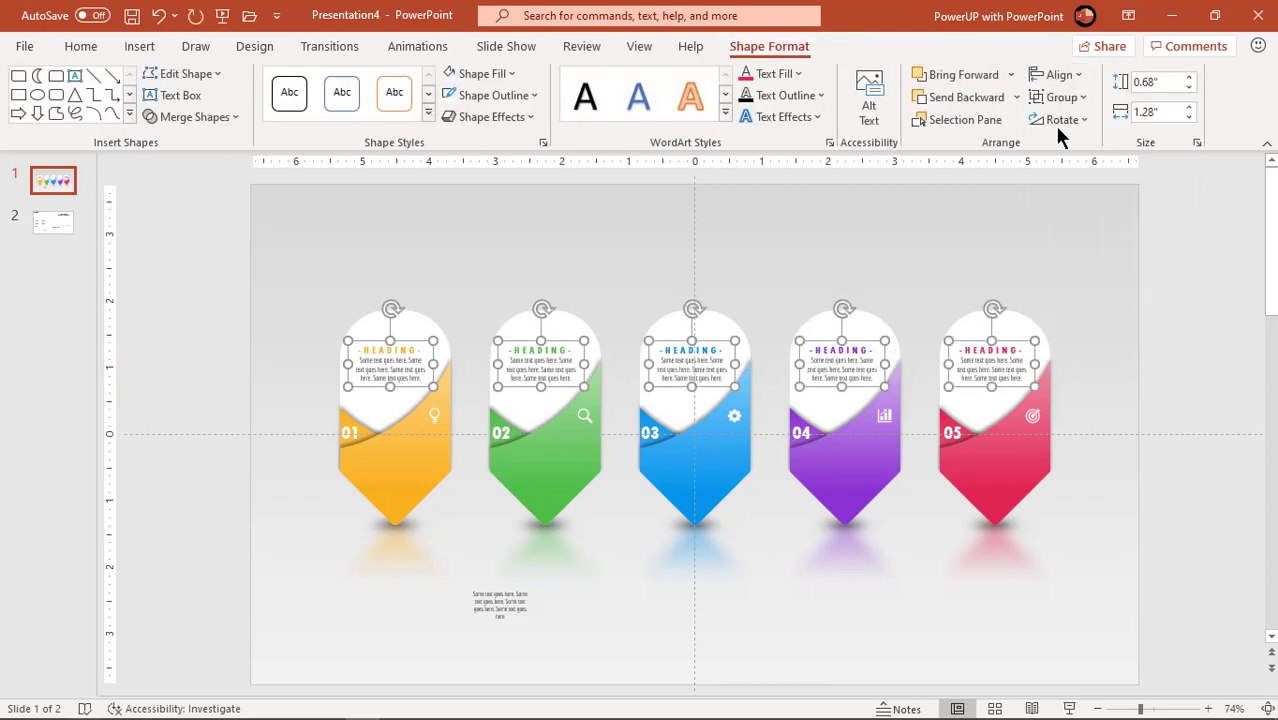
click(1060, 74)
click(1078, 263)
click(1095, 305)
Step: Copy the body text block onto the coloured lower part of every tab
click(500, 605)
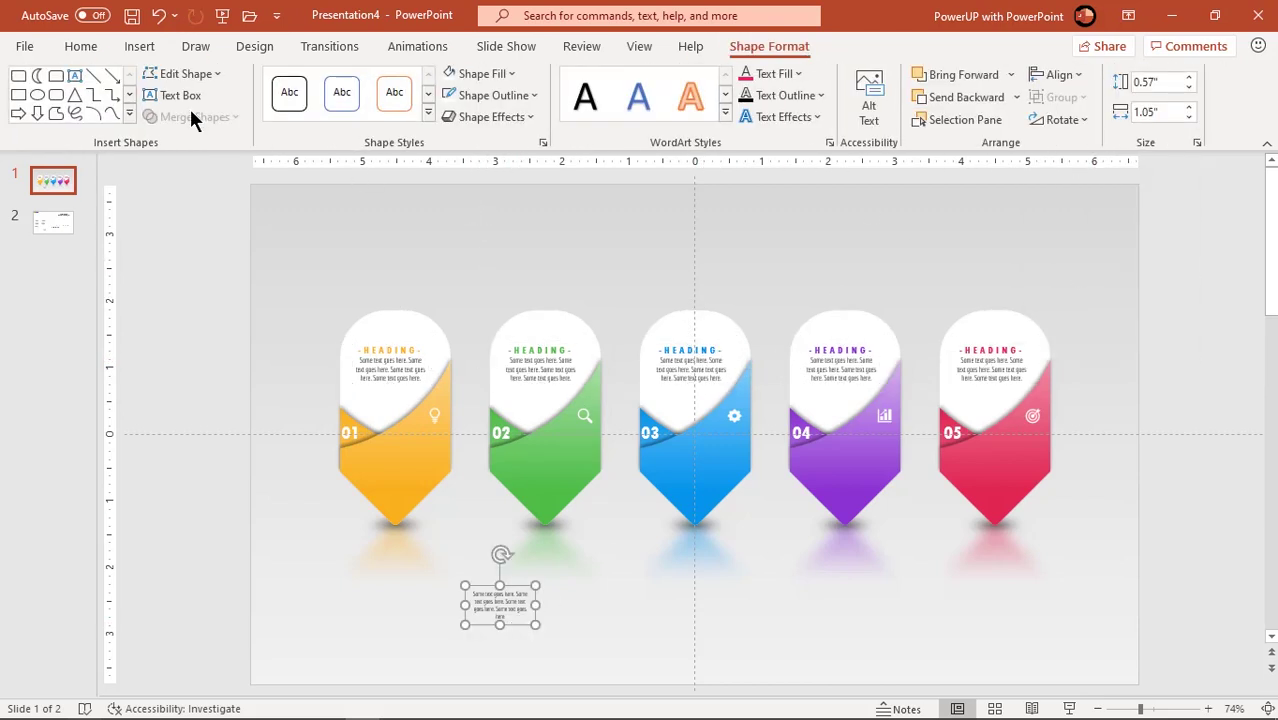
click(81, 46)
drag(514, 632, 565, 499)
key(ctrl+d)
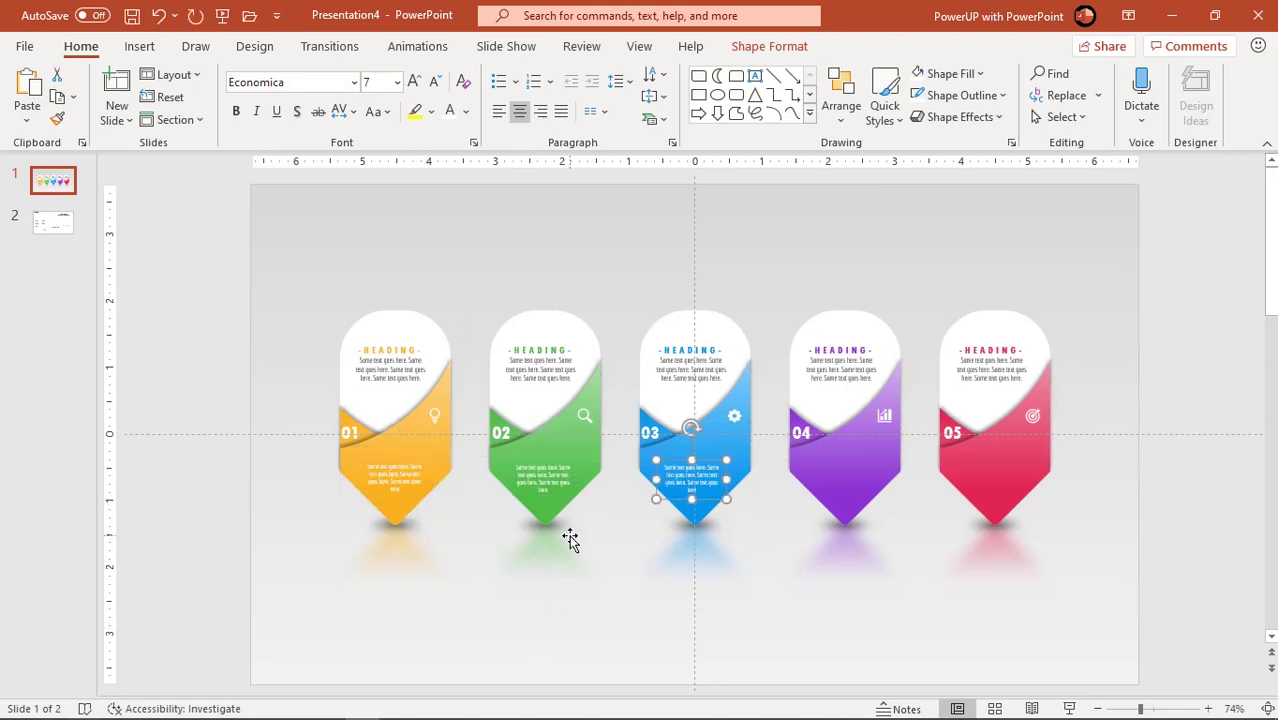
key(ctrl+d)
key(ctrl+d)
Step: Copy the '5 Step ROUNDED RECTANGULAR Infographic' title from slide 2 onto slide 1's top right
click(53, 222)
click(848, 283)
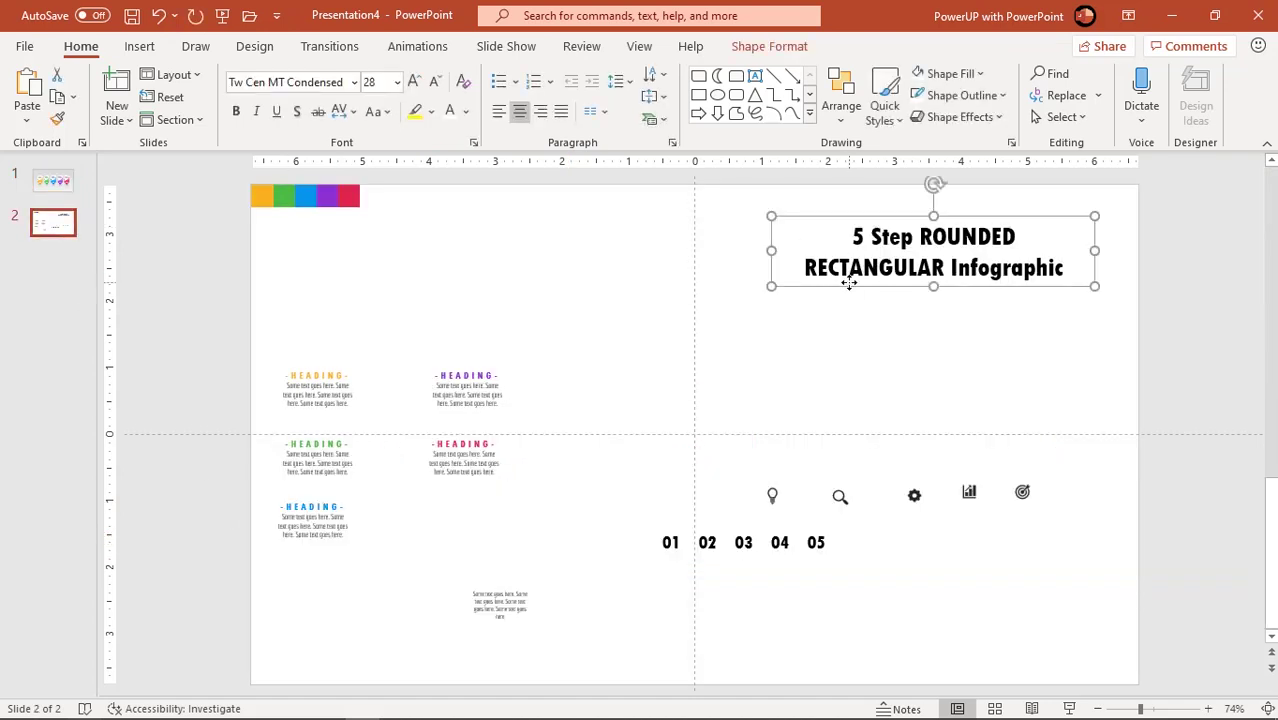
key(ctrl+c)
click(53, 180)
key(ctrl+v)
click(534, 255)
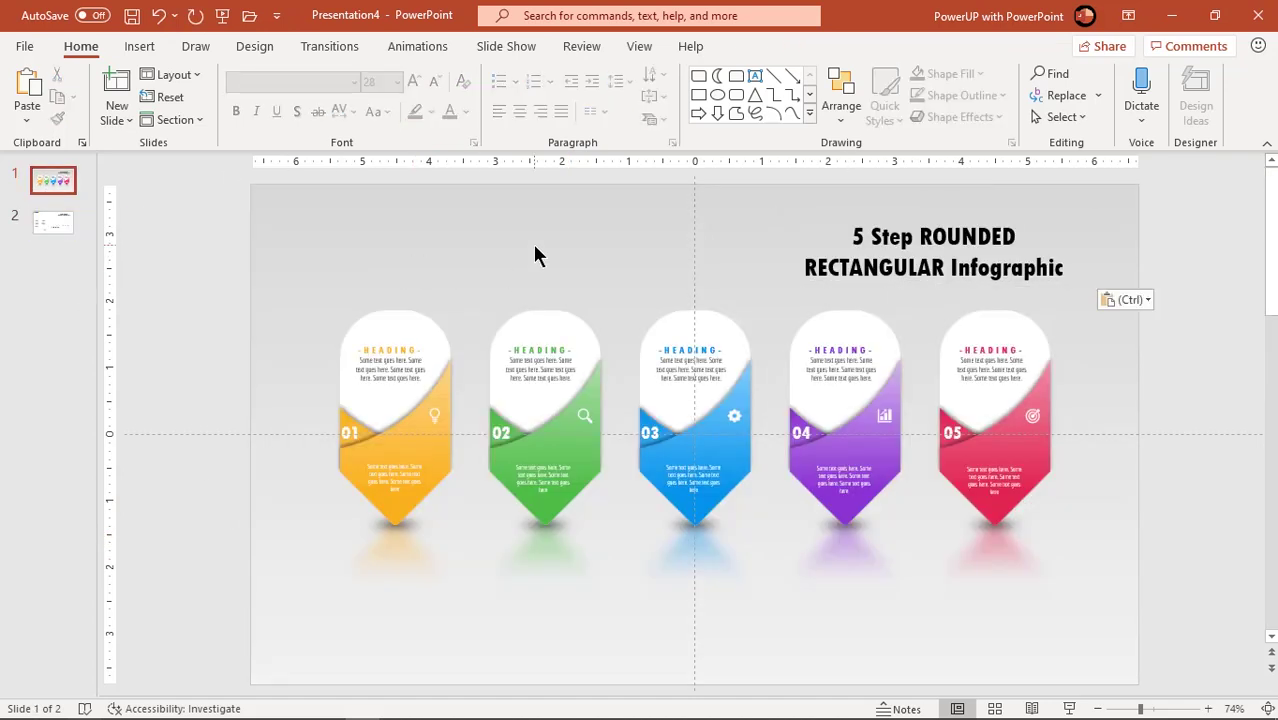